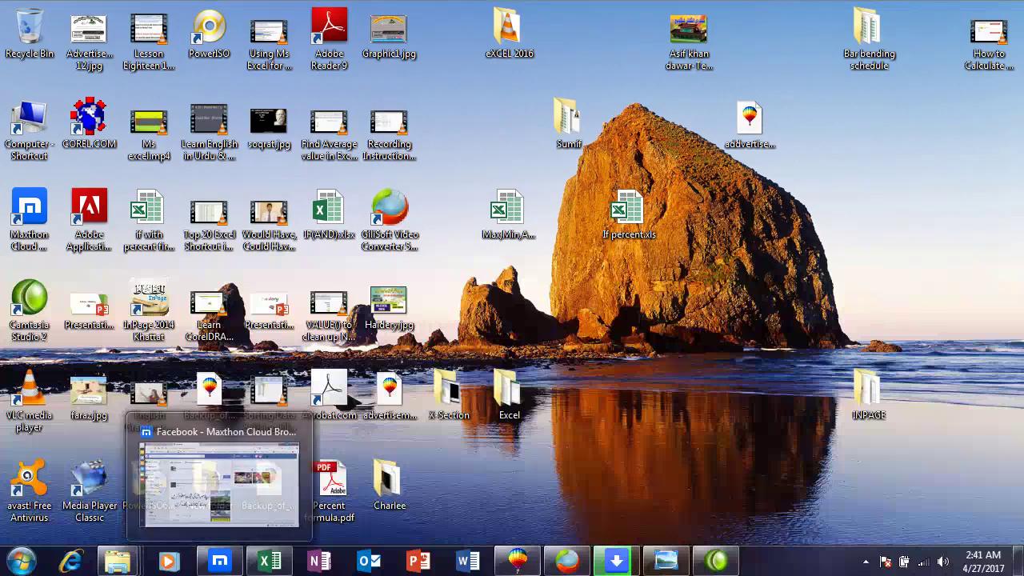
Restore the minimized Advertisement 12.jpg in Windows Photo Viewer
click(866, 561)
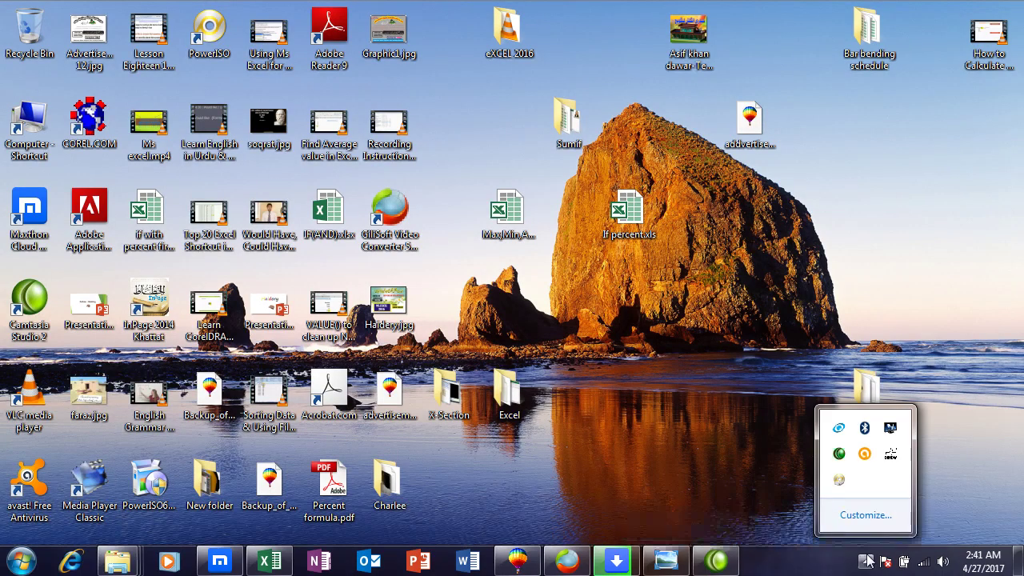
click(866, 560)
click(680, 569)
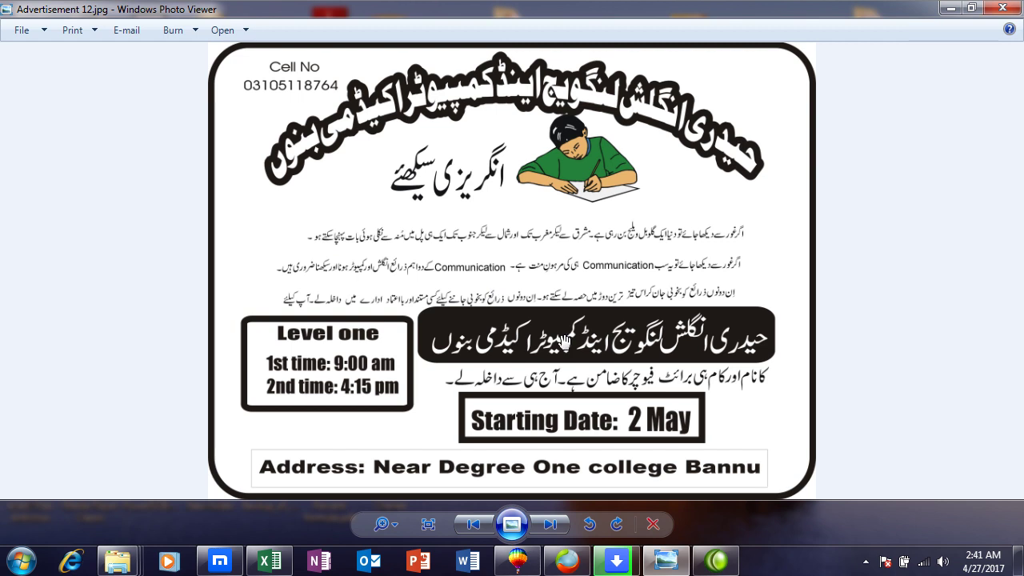
Switch to the salary workbook and look over the first eng job and 12000 salary
mouse_move(285, 568)
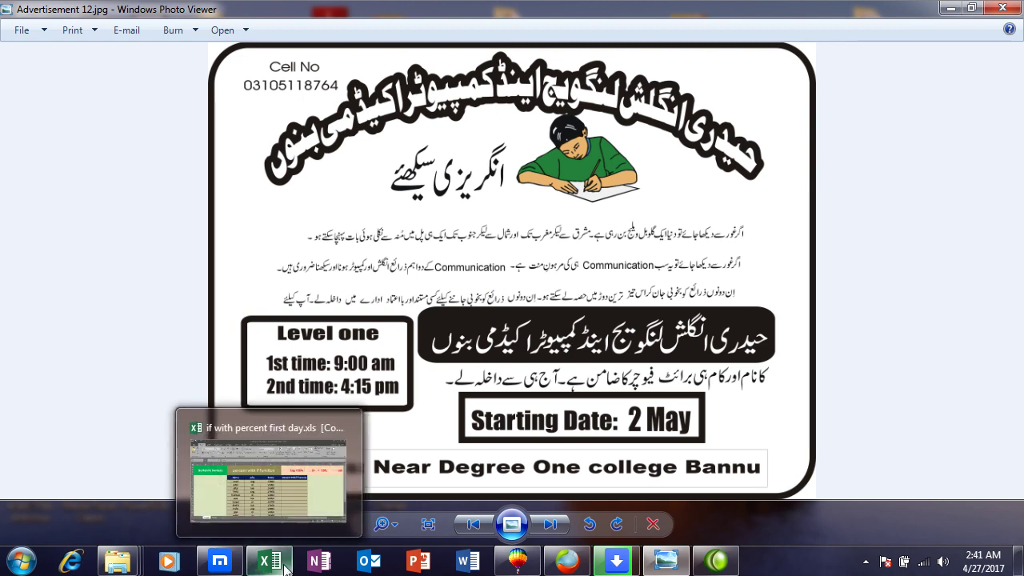
click(280, 473)
click(487, 278)
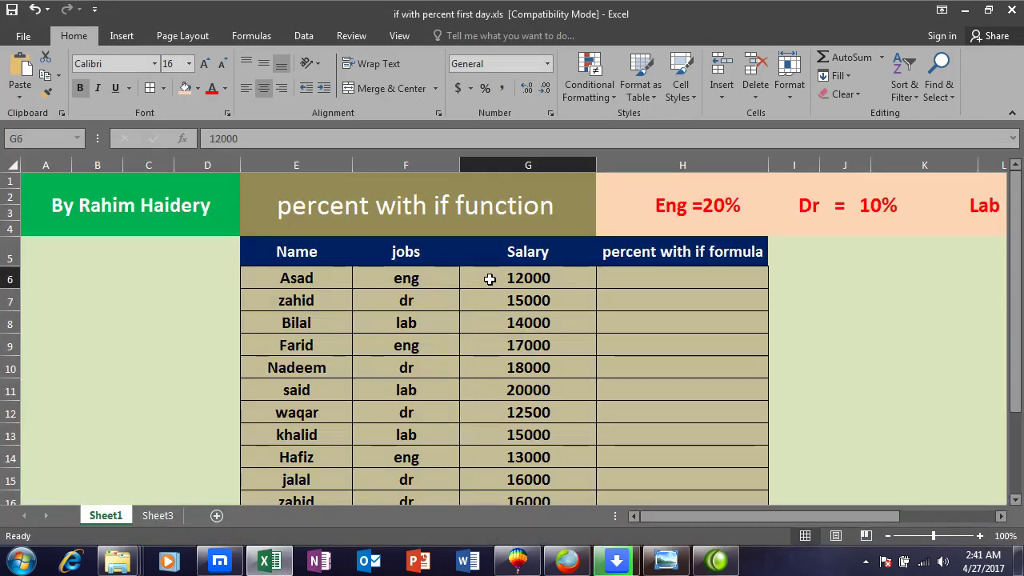
click(389, 278)
Enter 20% in H6, fill it down to H12, then clear those values again
click(654, 272)
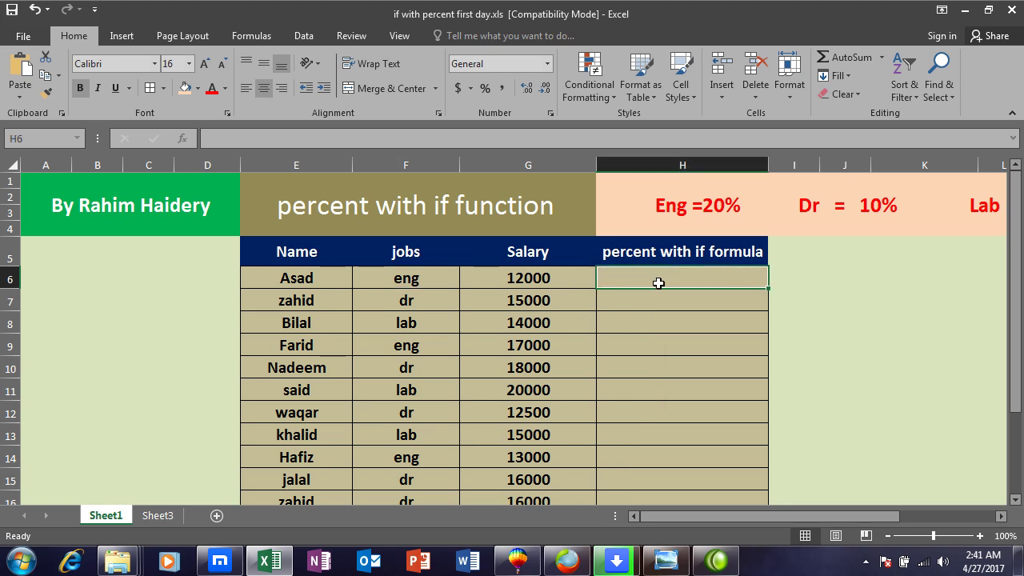
text(20)
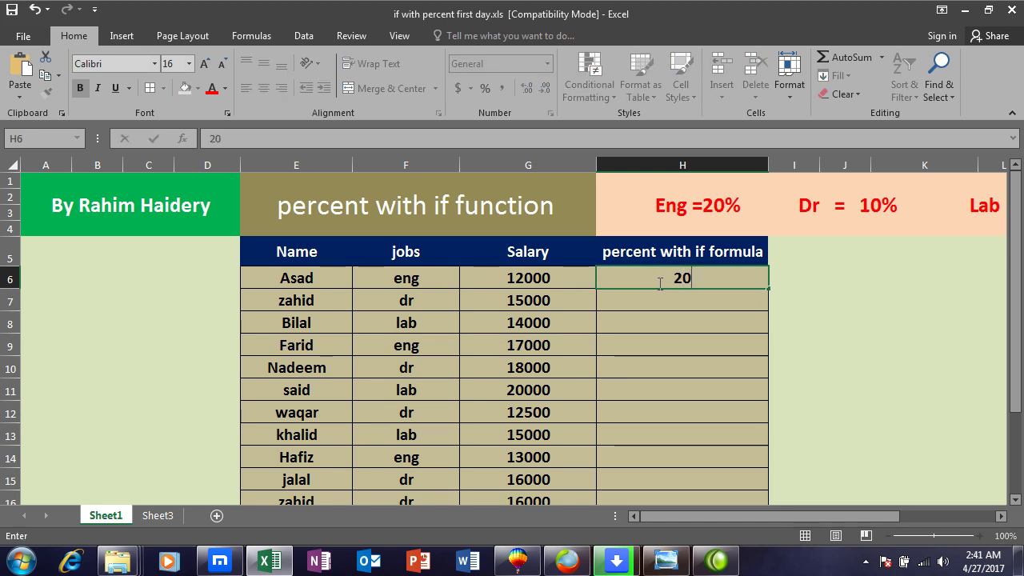
text(%)
key(Home)
click(666, 300)
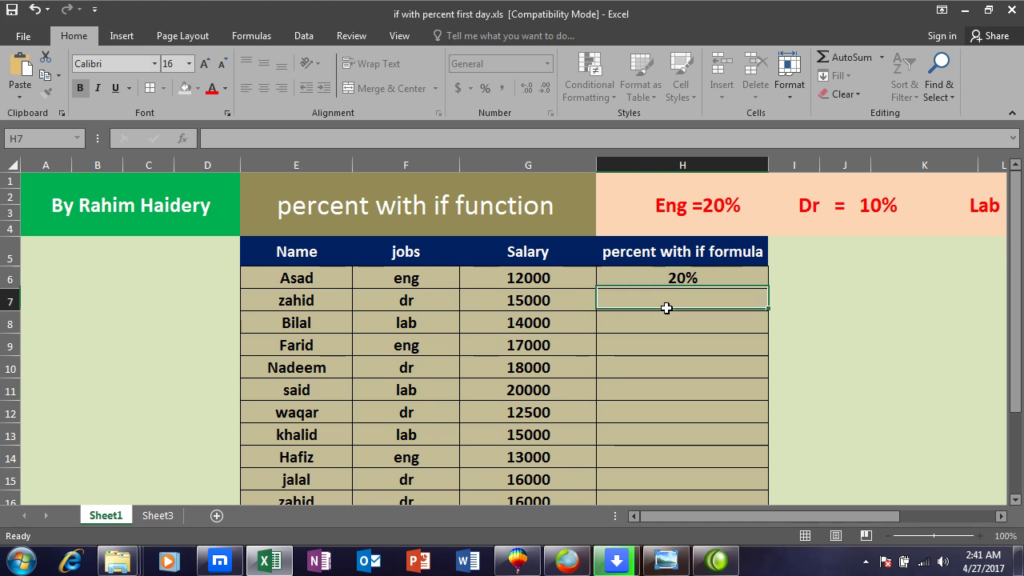
click(660, 278)
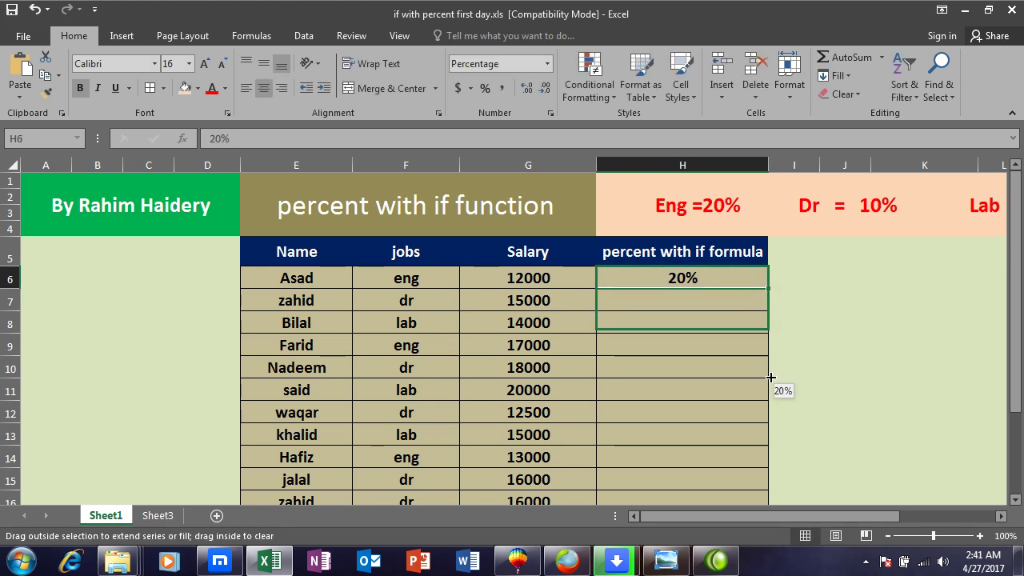
drag(768, 291, 737, 442)
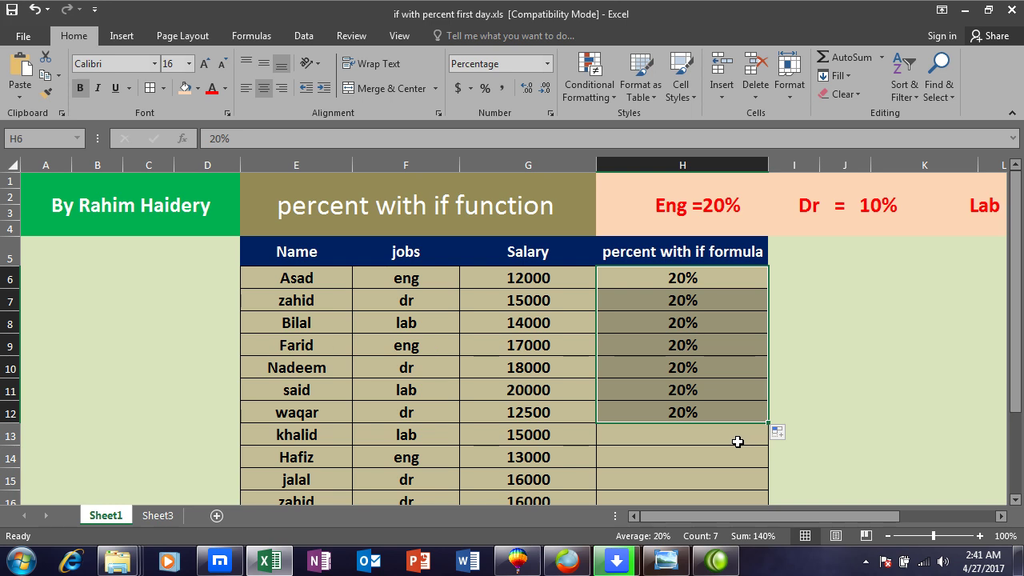
key(Delete)
click(389, 302)
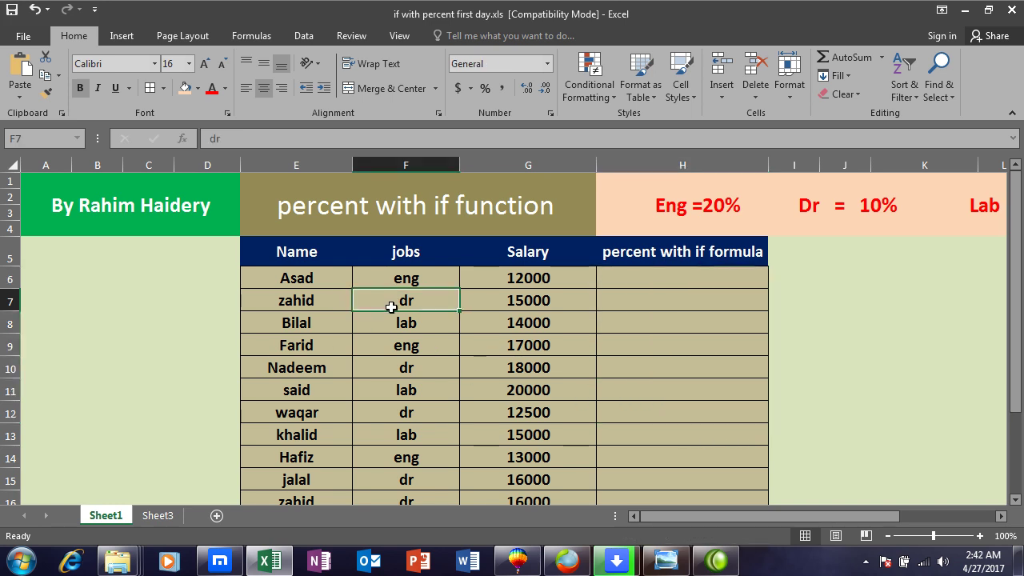
click(409, 279)
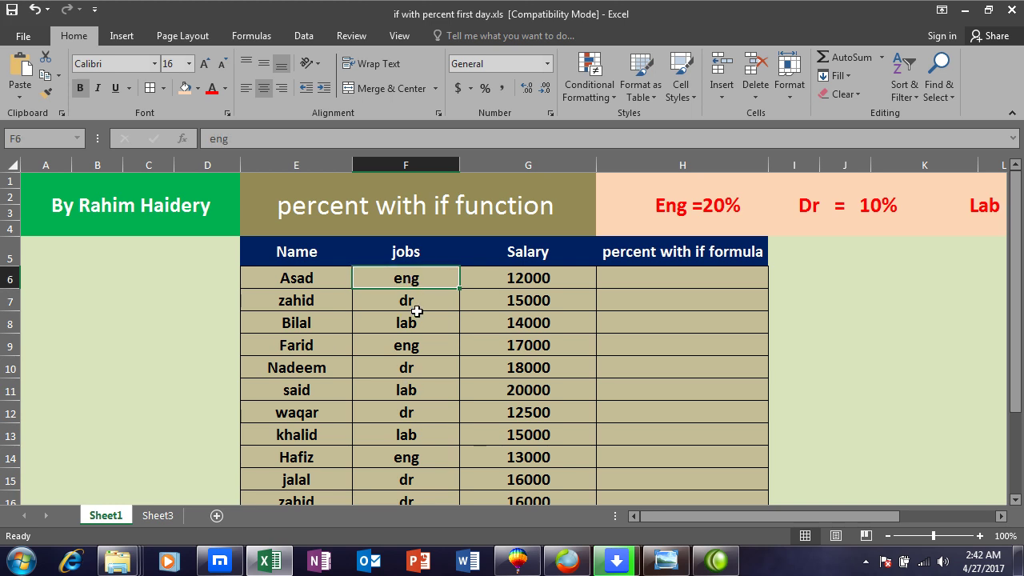
click(424, 299)
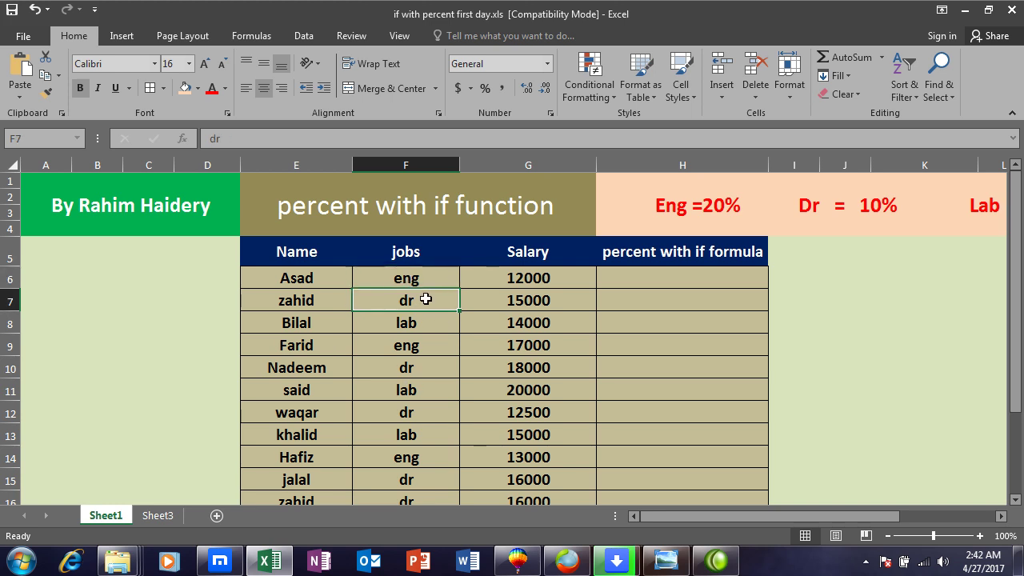
click(416, 323)
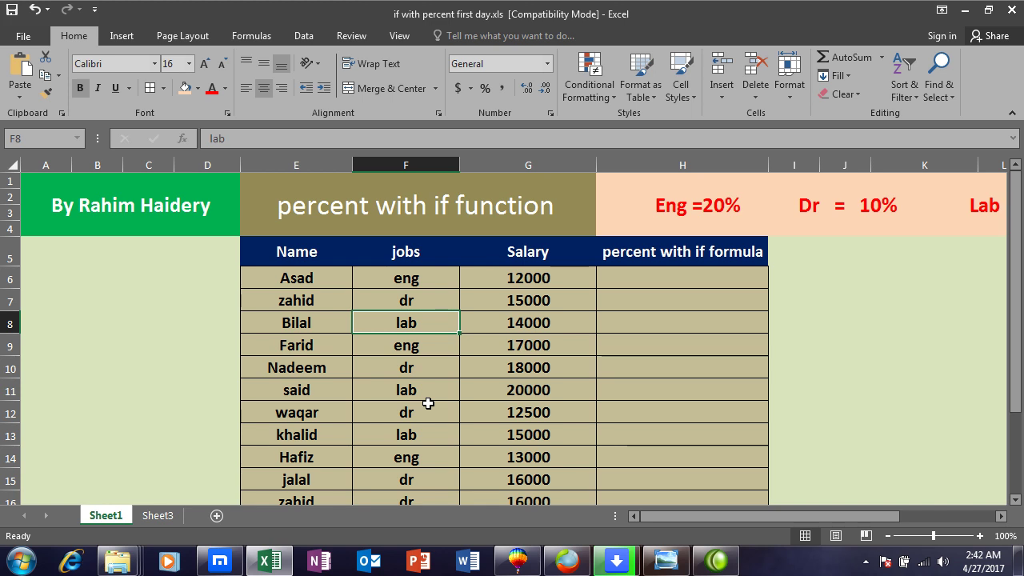
click(437, 280)
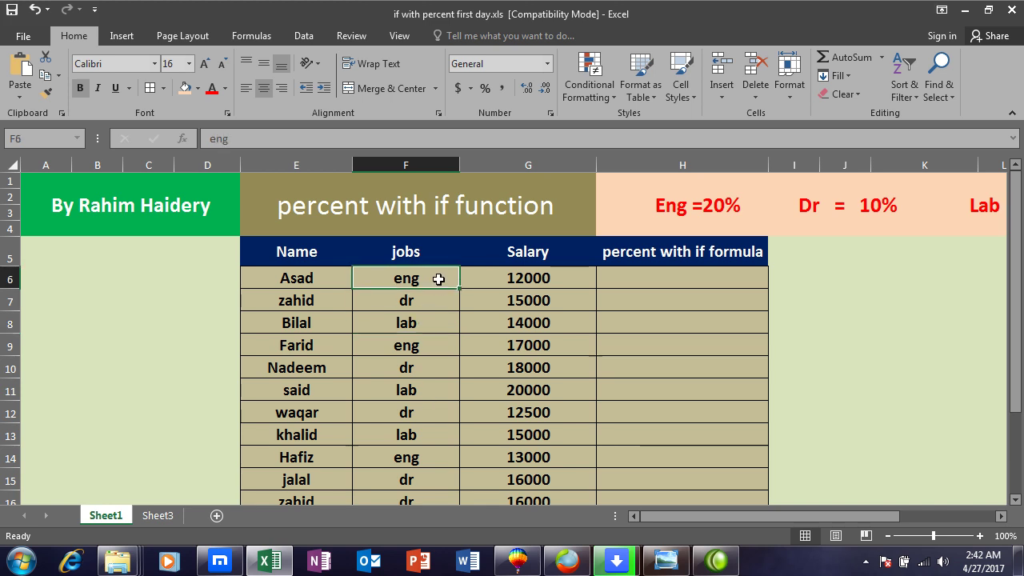
click(524, 276)
click(654, 276)
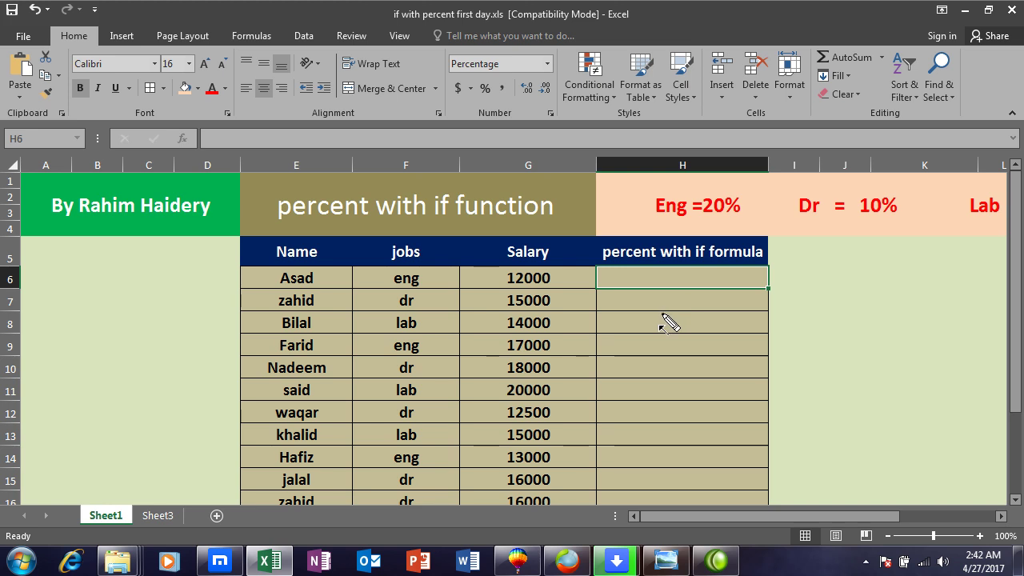
Point arrows at the Eng, Dr and Lab rates, then scroll right to reveal Lab = 5%
drag(408, 449, 707, 221)
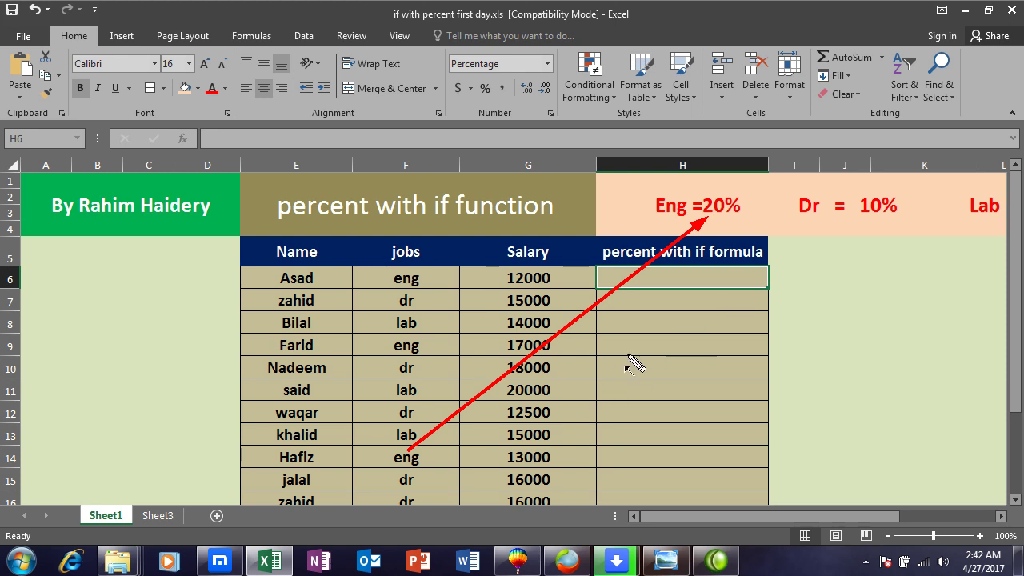
drag(743, 376, 857, 222)
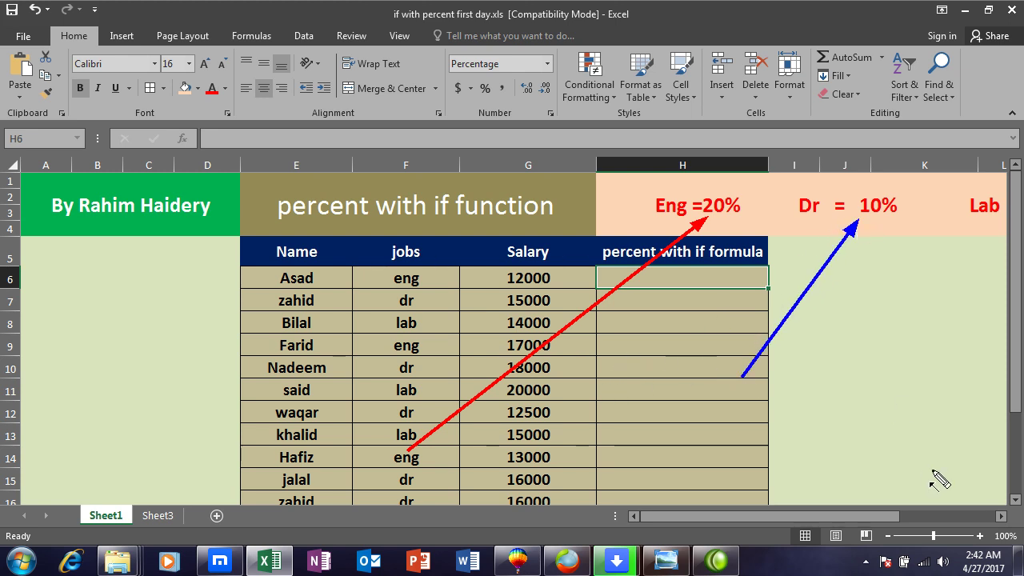
drag(766, 436, 982, 244)
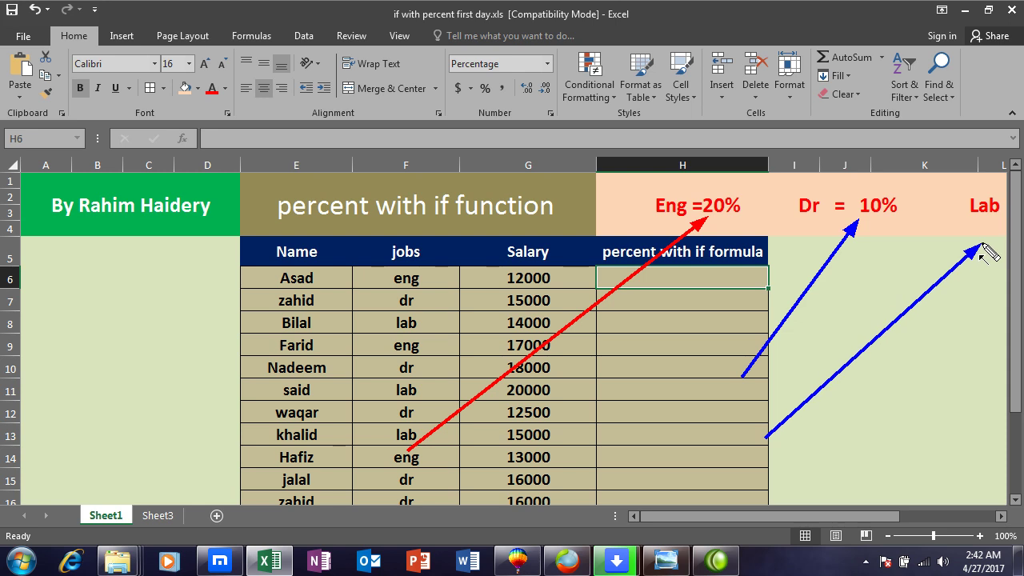
key(Escape)
click(1000, 516)
click(1000, 516)
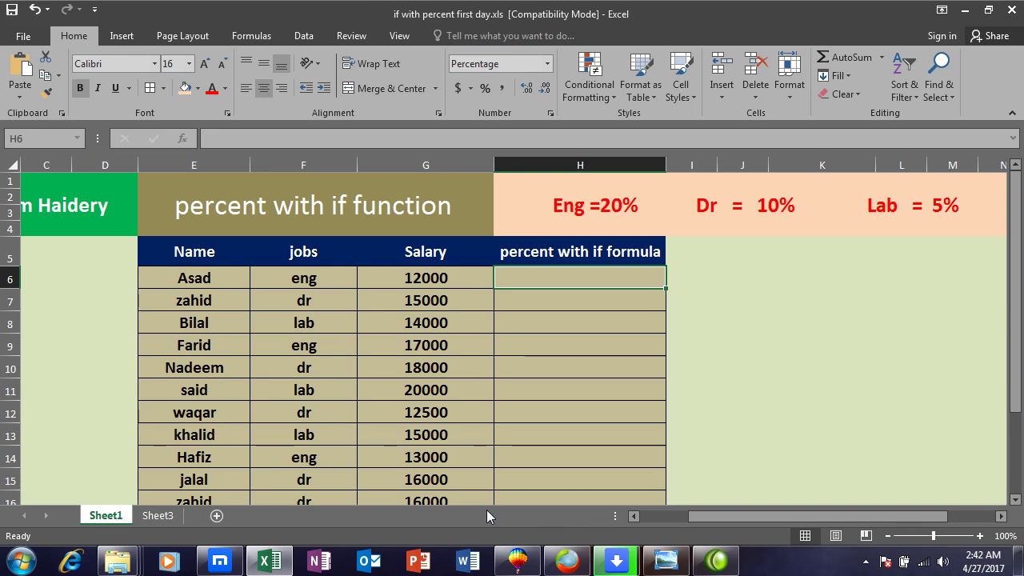
click(636, 514)
click(625, 307)
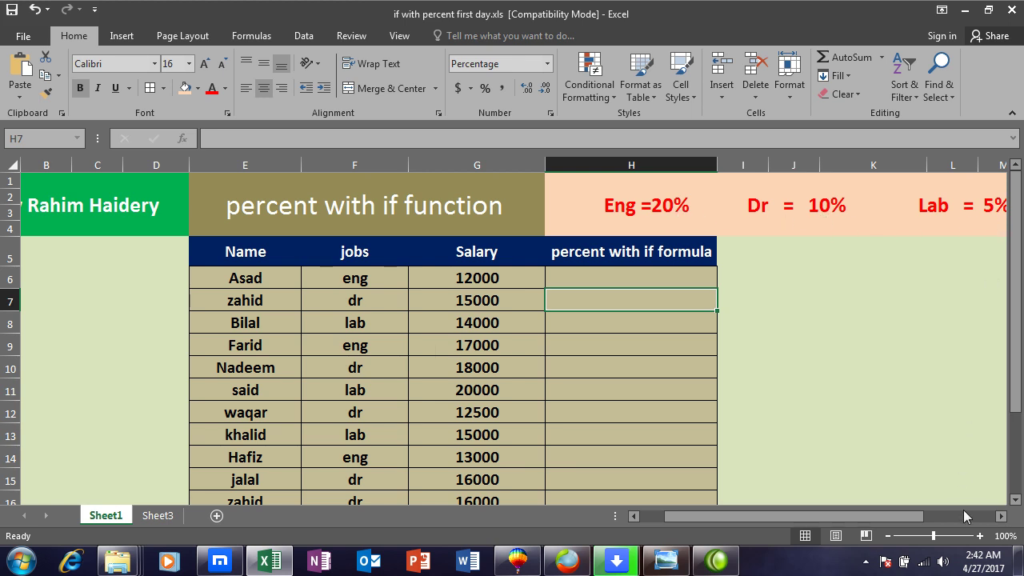
click(1001, 516)
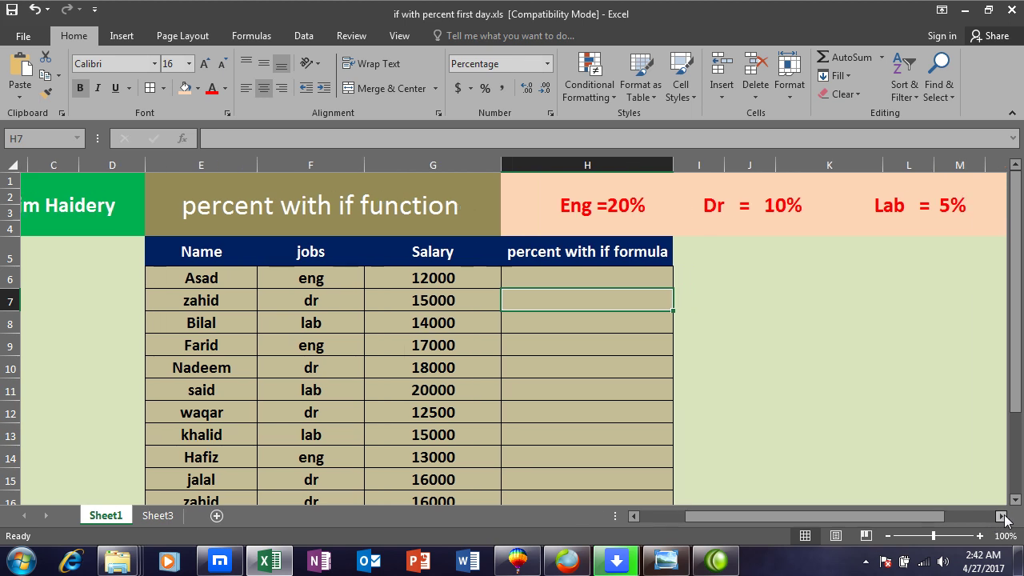
click(938, 217)
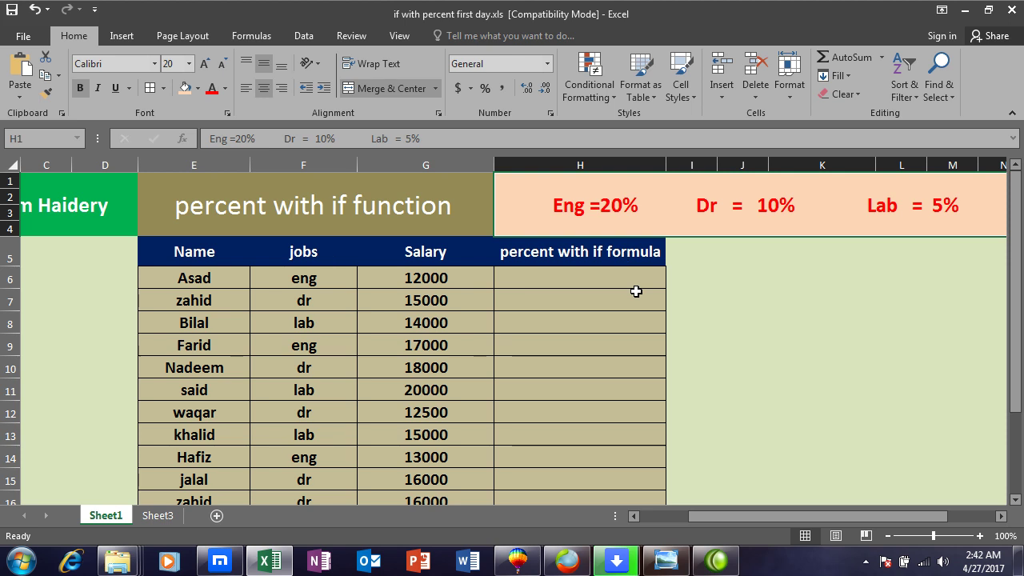
click(594, 276)
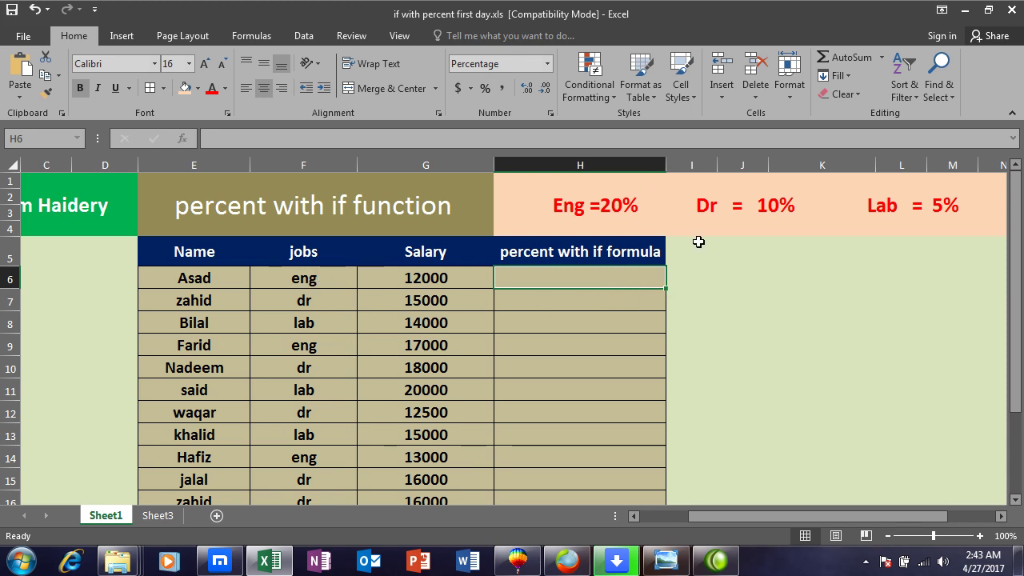
mouse_move(666, 165)
mouse_down()
mouse_move(649, 167)
mouse_move(667, 167)
mouse_up()
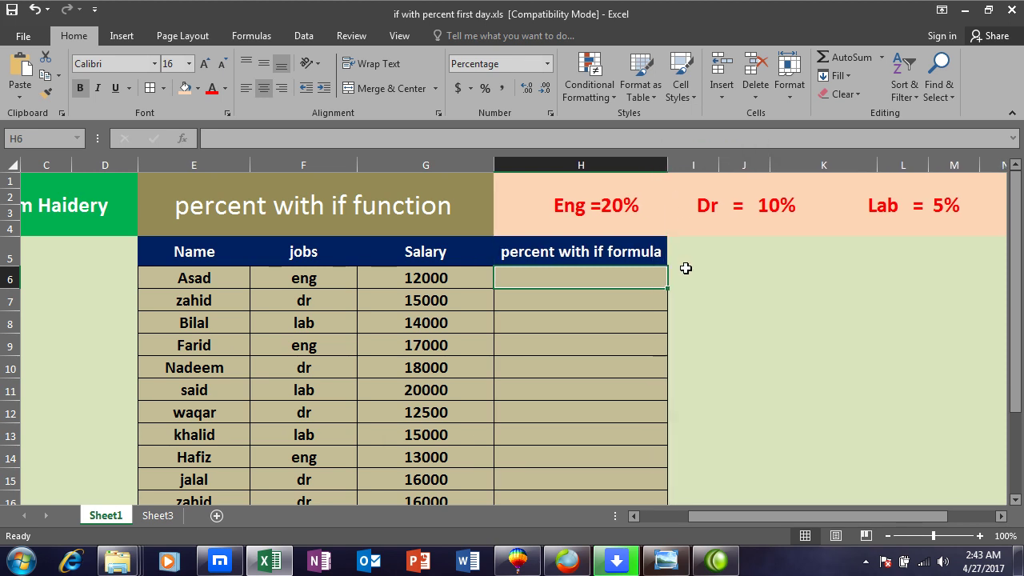
click(330, 279)
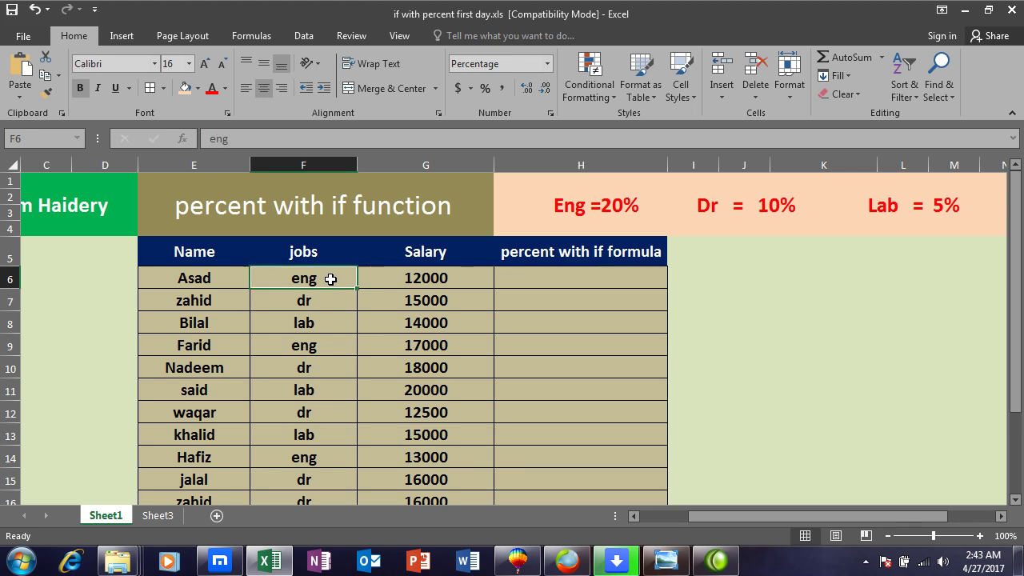
click(321, 321)
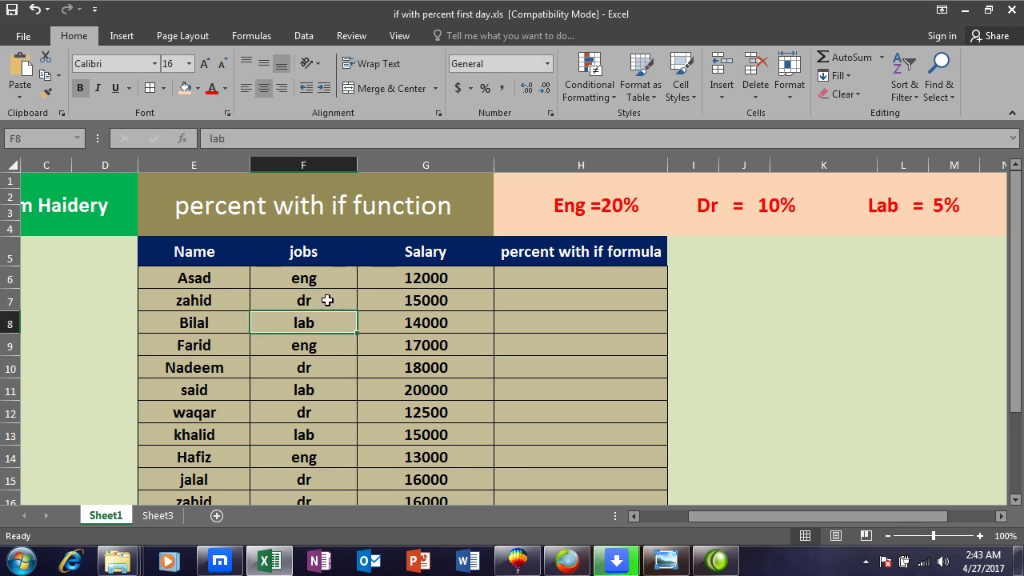
click(327, 300)
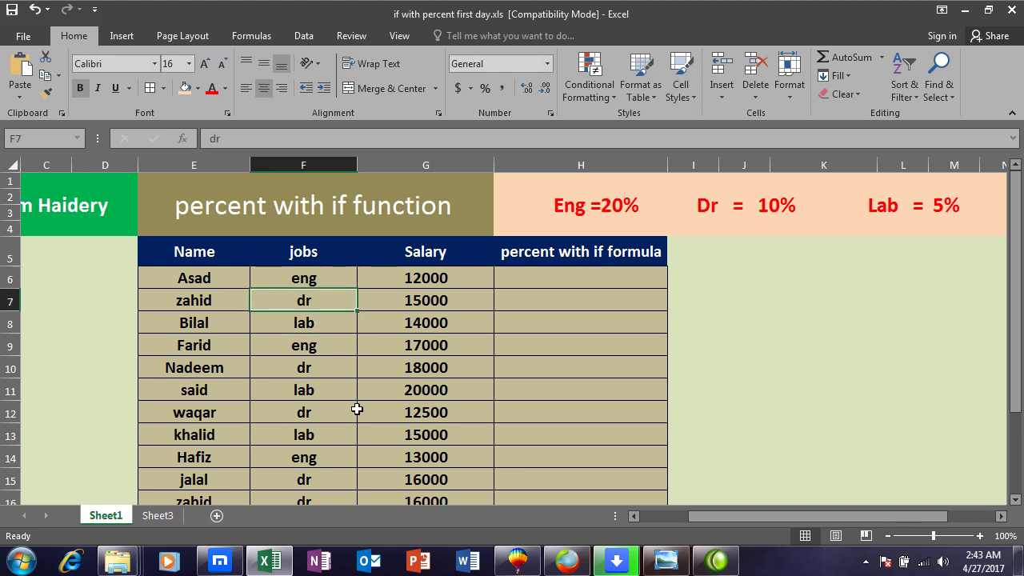
click(532, 279)
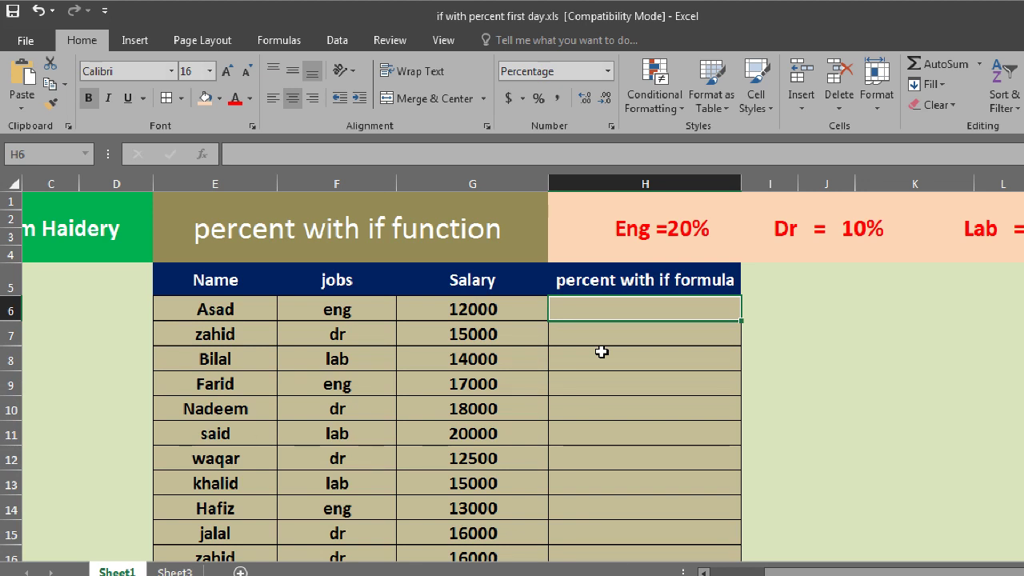
Begin =IF( in H6, mark row 6's eng entry in F6, and type f6 as the test
text(=)
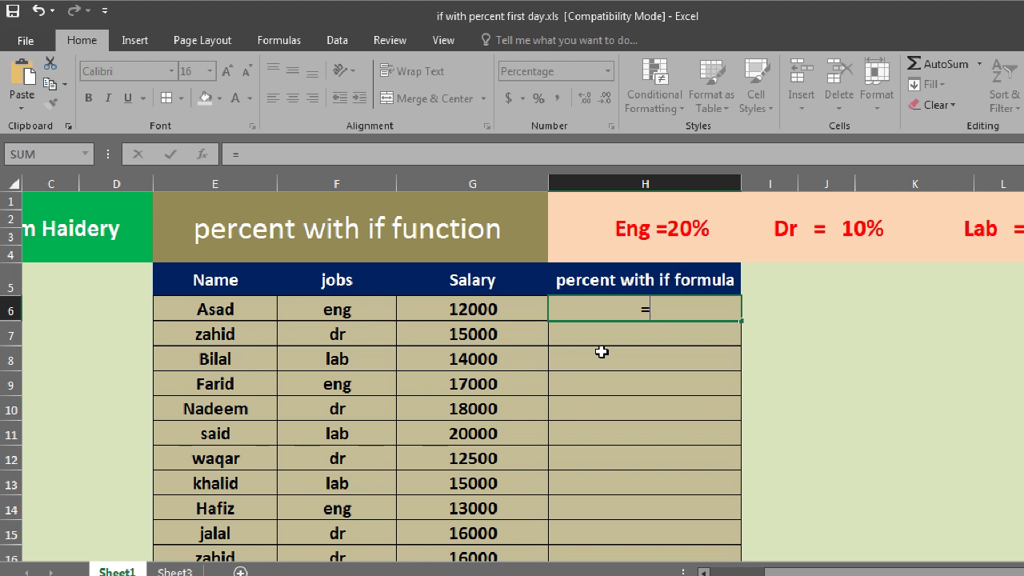
text(i)
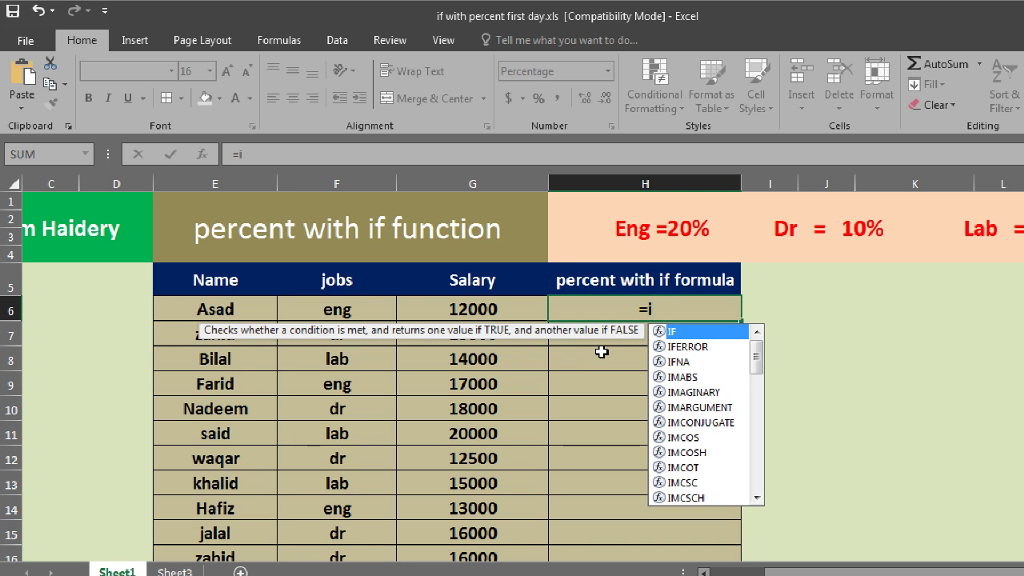
text(f)
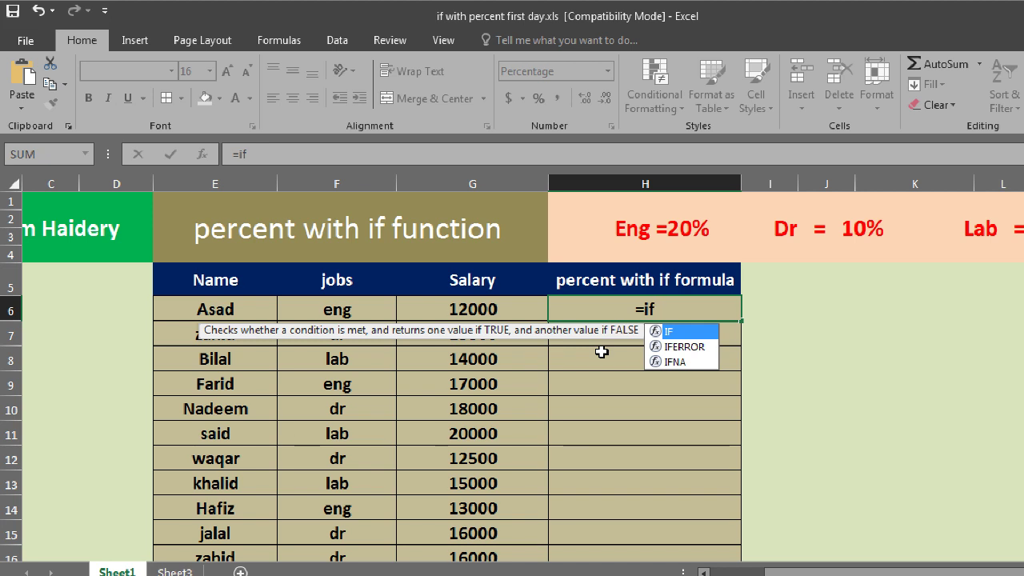
key(Tab)
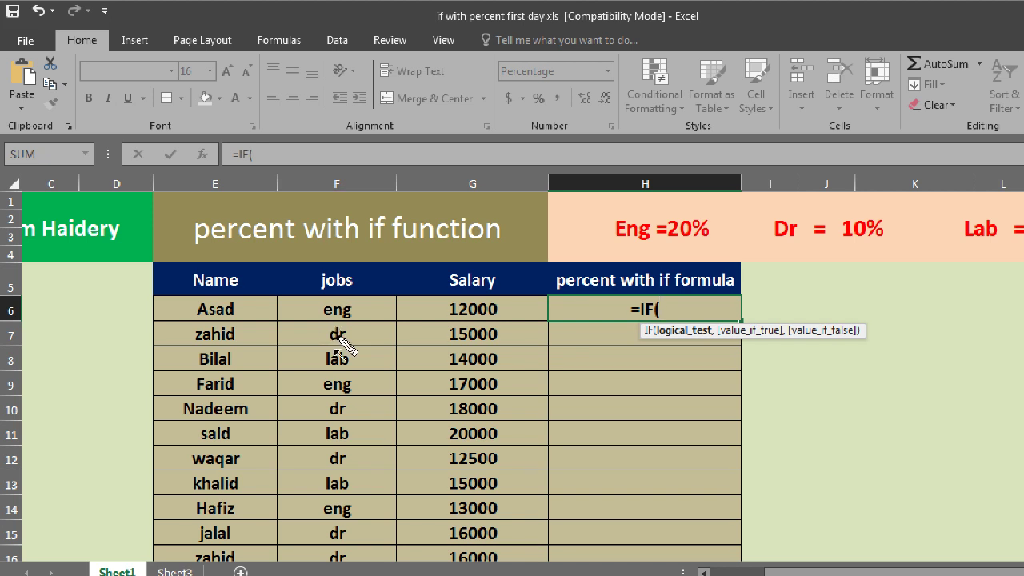
drag(335, 196, 334, 302)
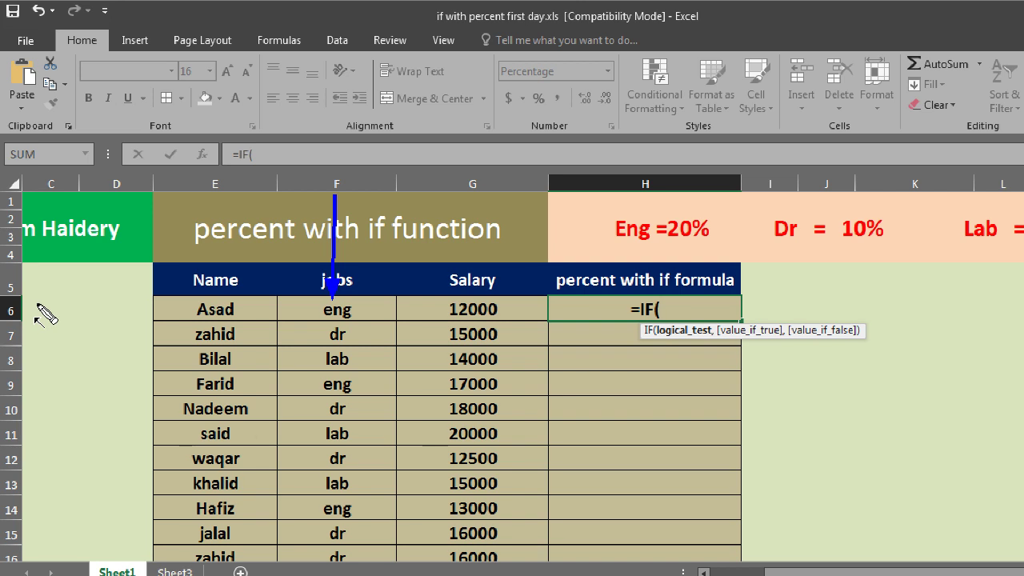
drag(23, 312, 320, 309)
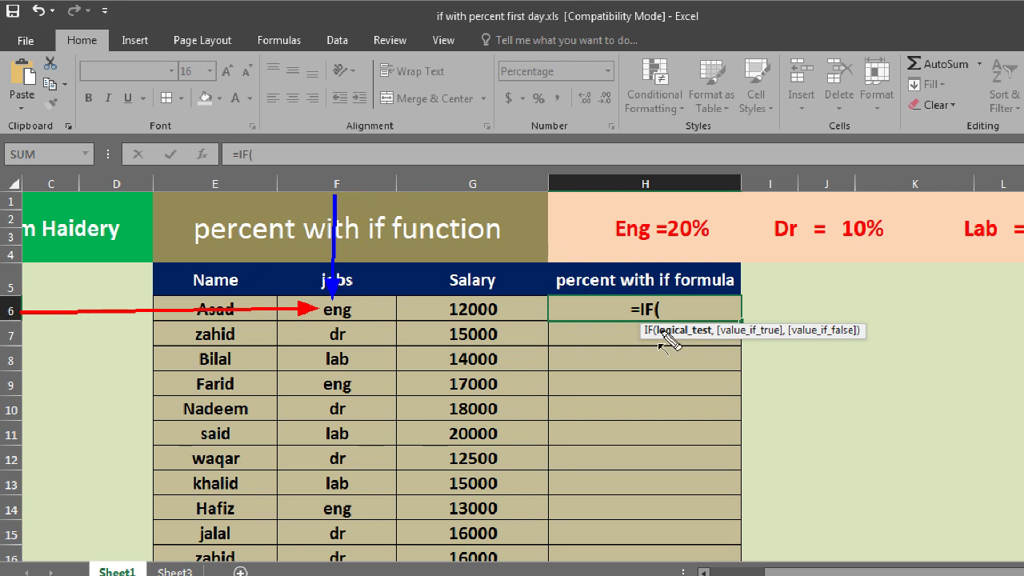
key(Escape)
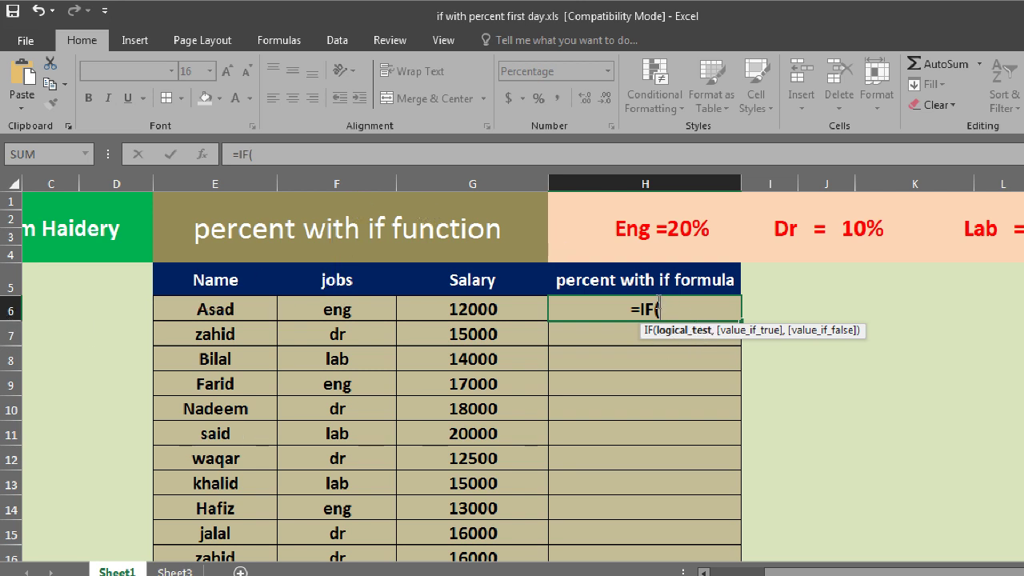
text(f)
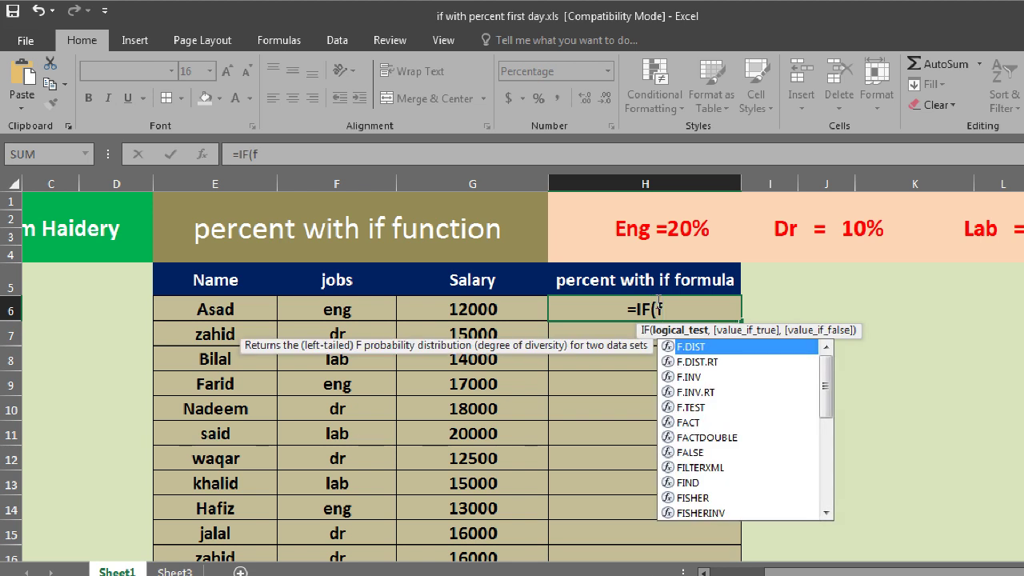
text(6)
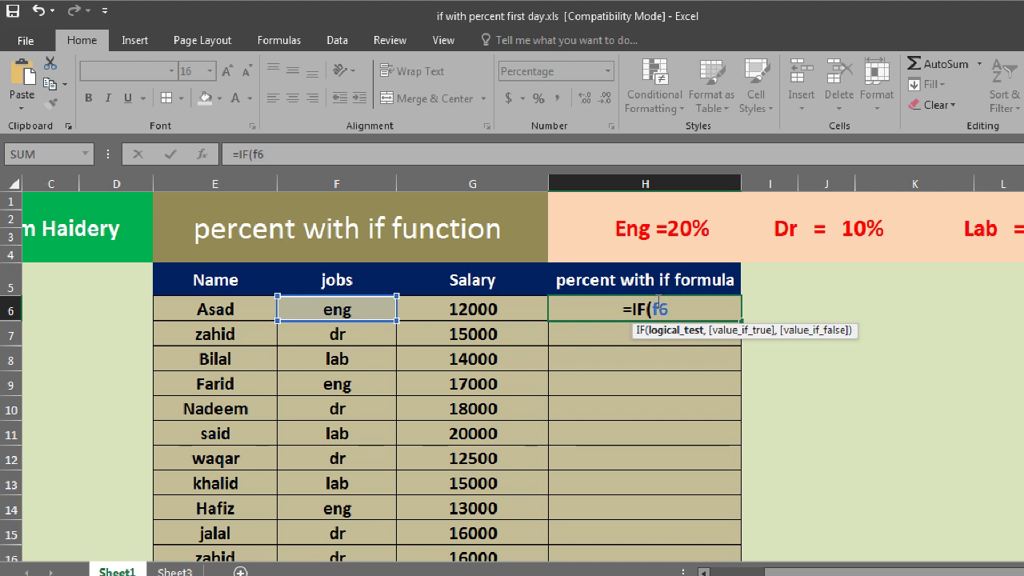
Finish H6 as =IF(f6="eng",g6*20%), correcting typos, so it shows 240000%
text(=)
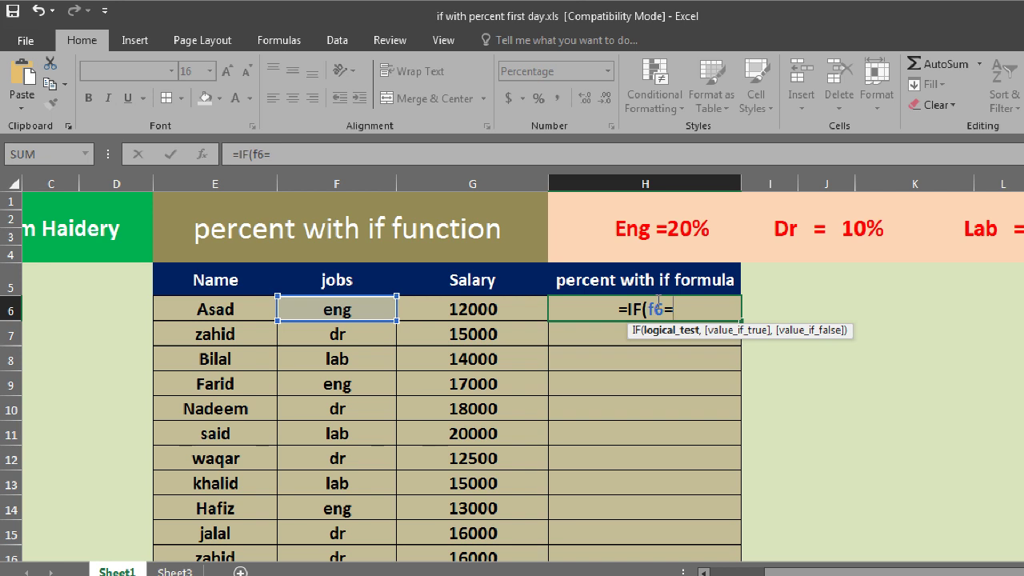
text(|)
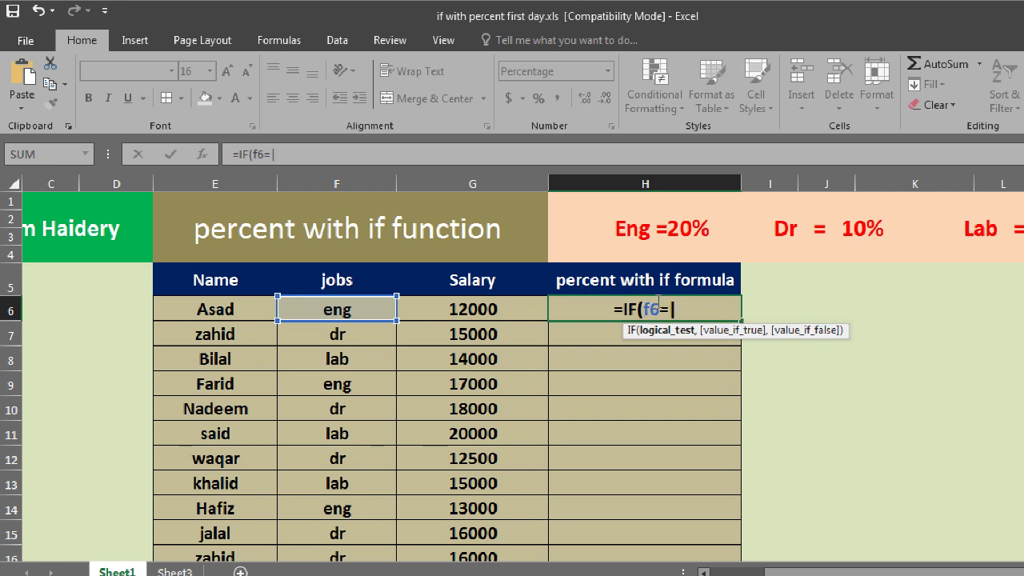
key(BackSpace)
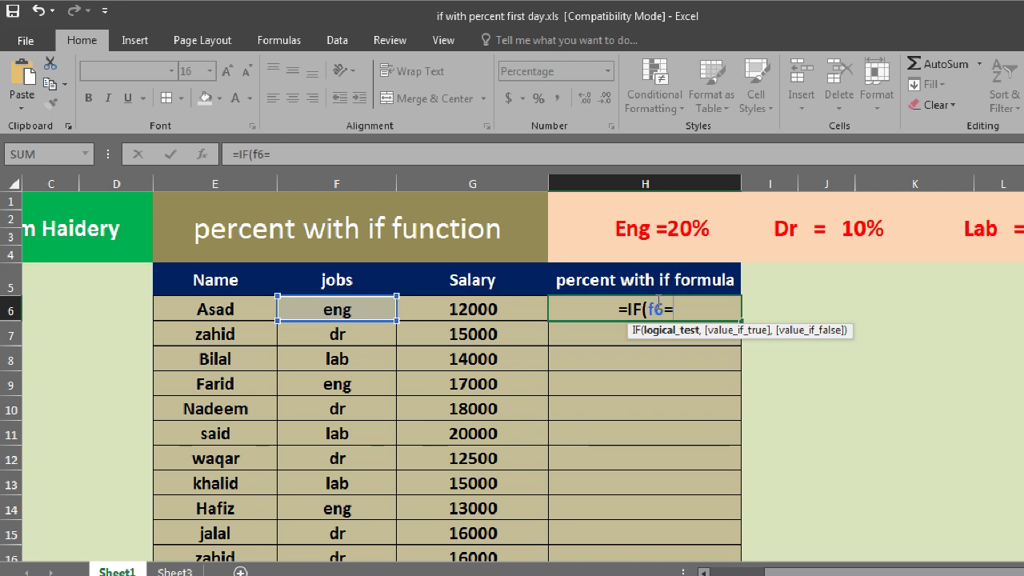
text(:)
key(BackSpace)
text(")
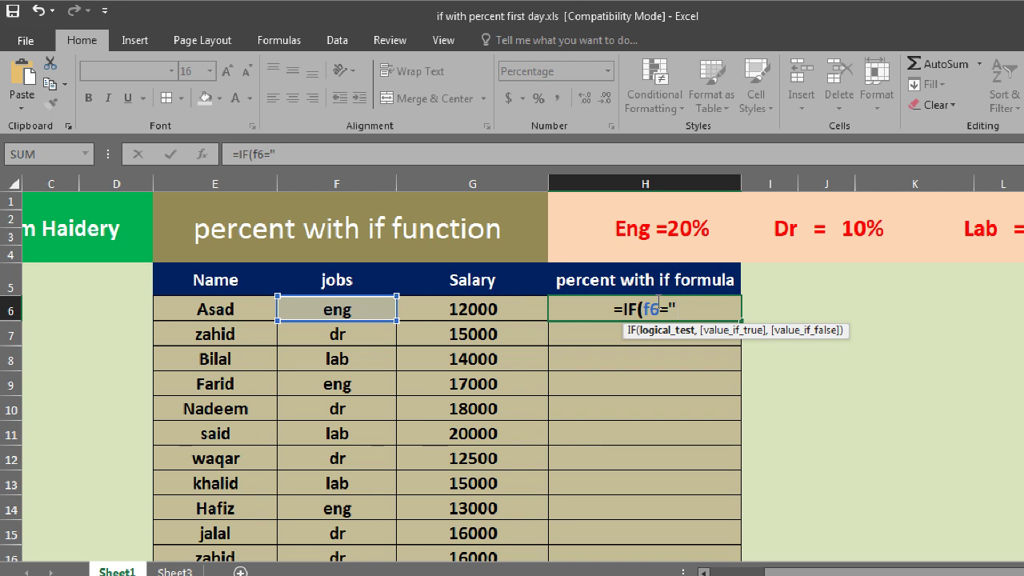
text(eng)
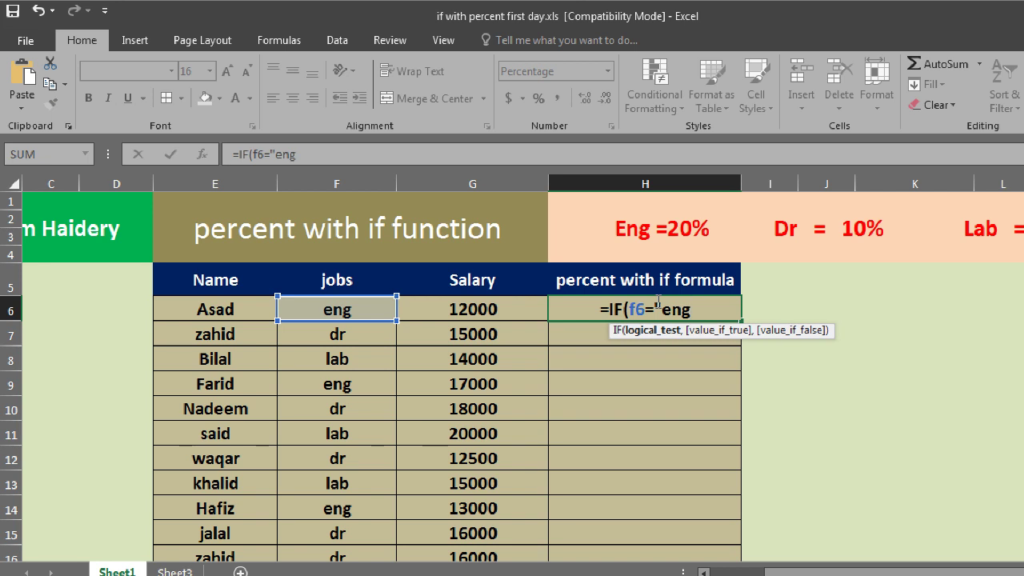
text(")
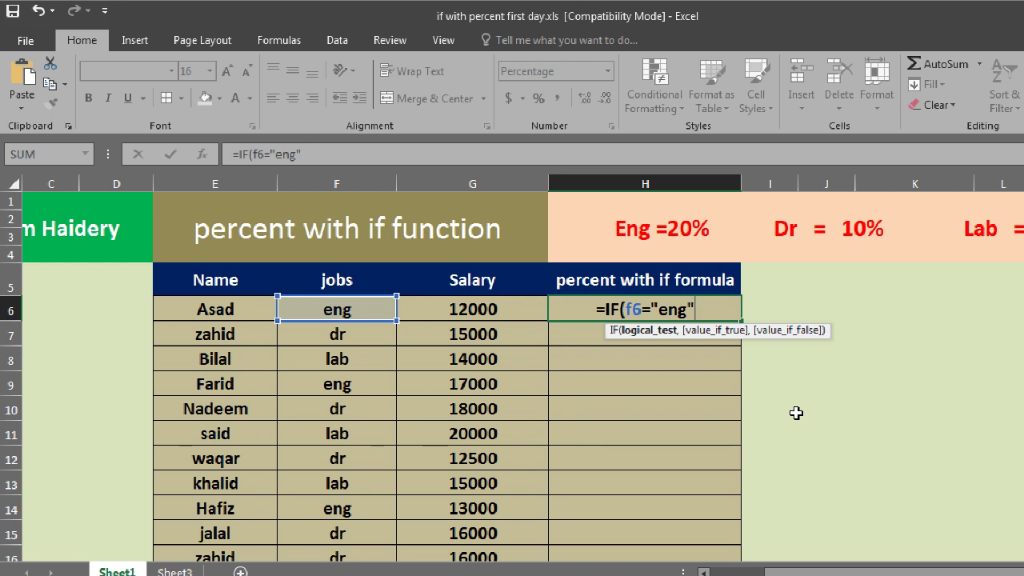
text(,)
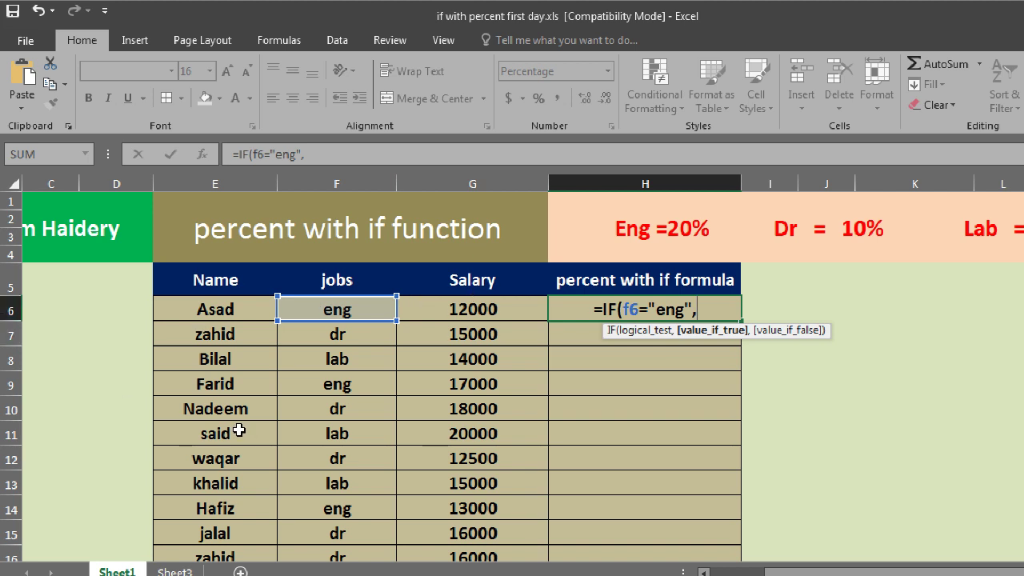
text(g)
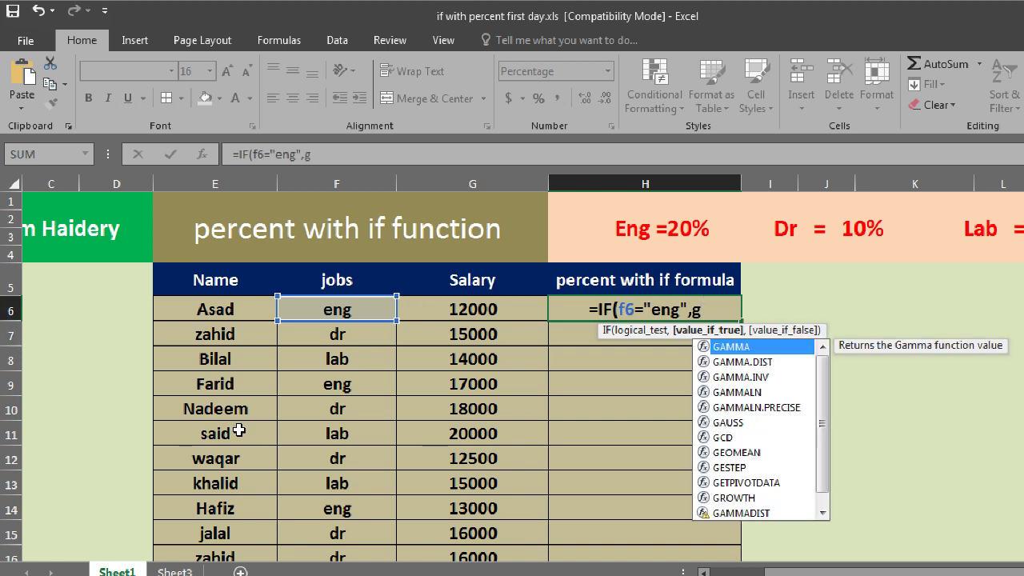
text(6)
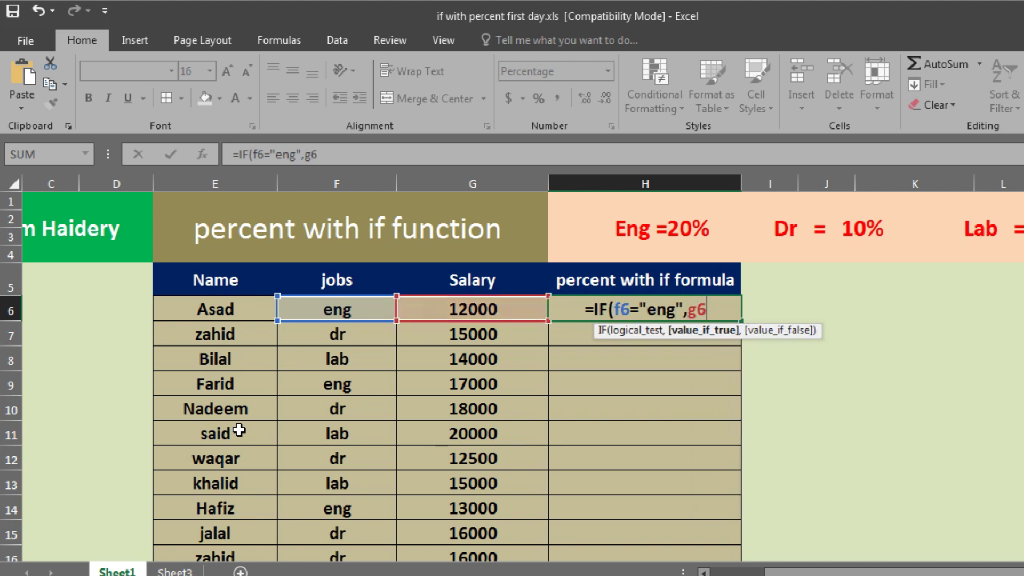
text(&)
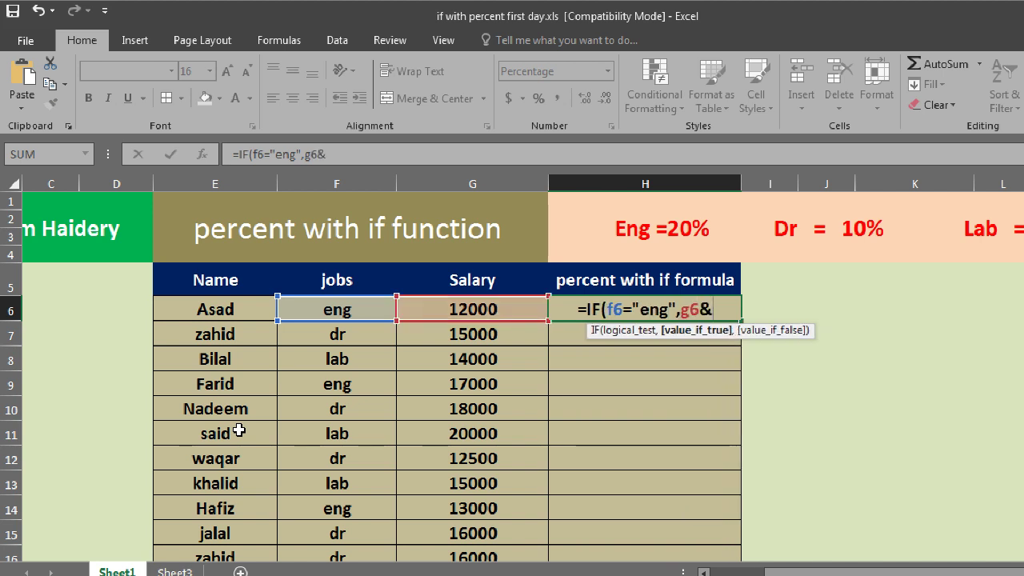
key(BackSpace)
text(*)
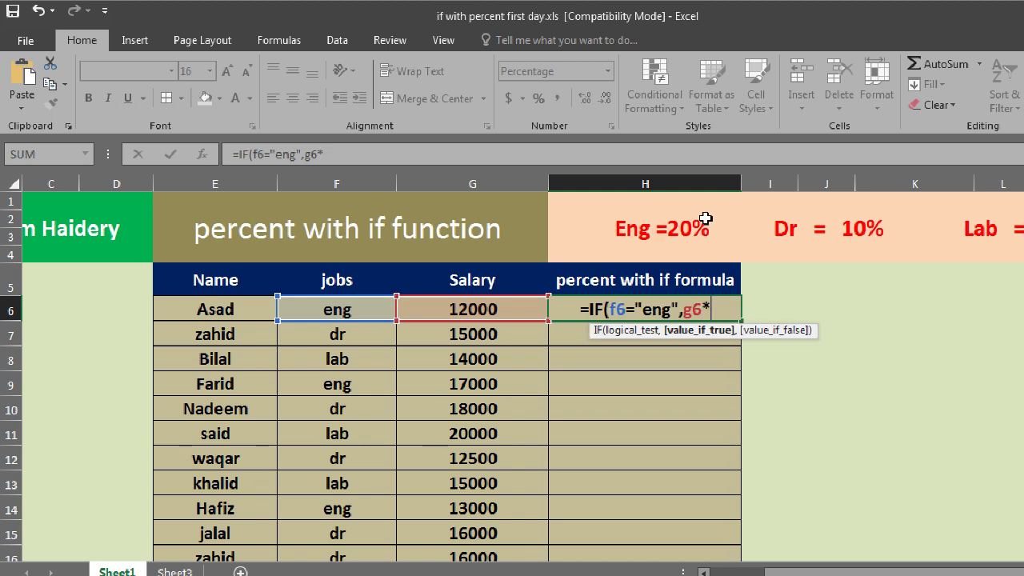
text(2)
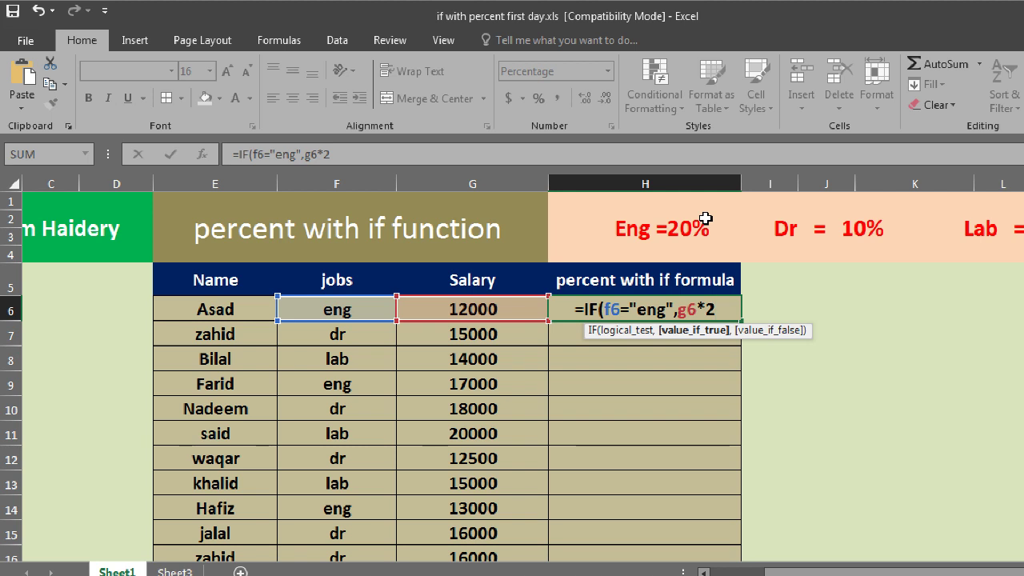
text(0)
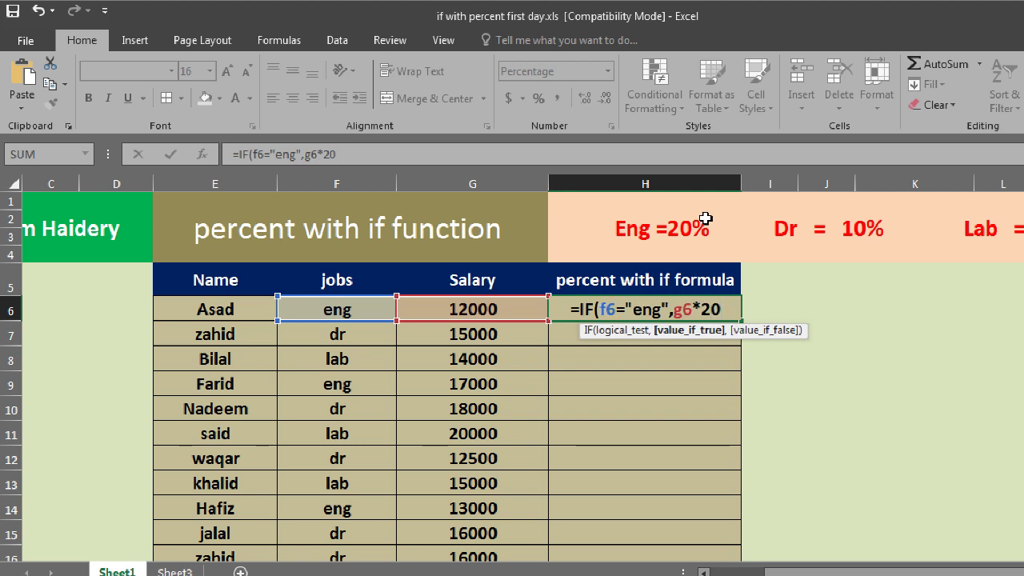
text(%)
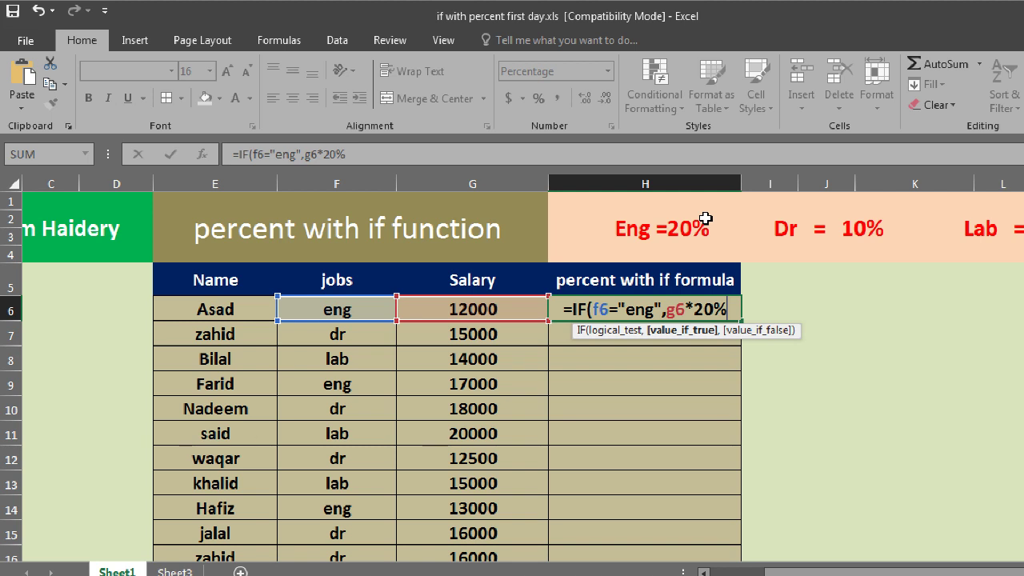
text())
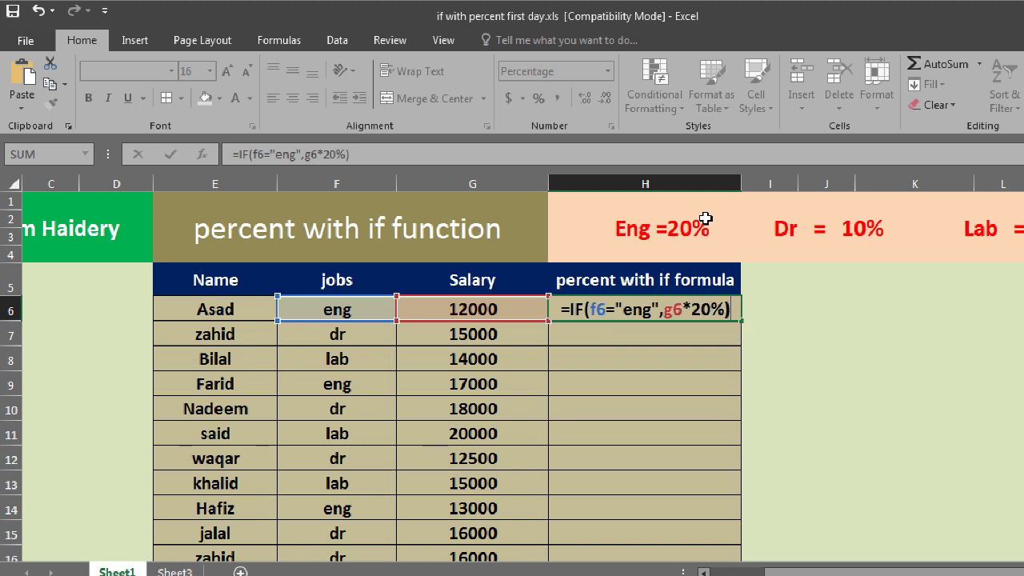
key(Return)
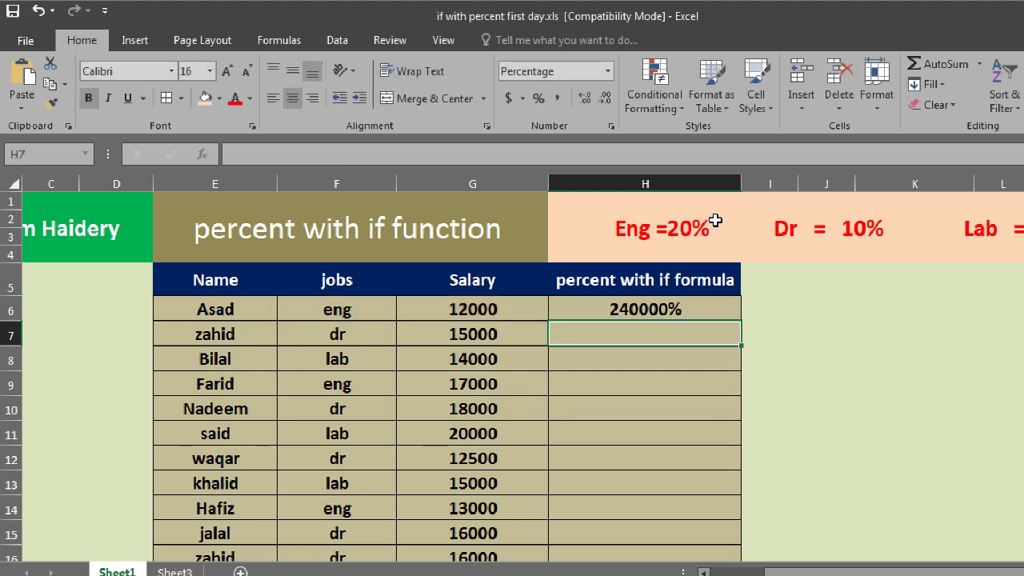
Append ,"" as the false result so H6 reads =IF(F6="eng",G6*20%,"")
double_click(667, 323)
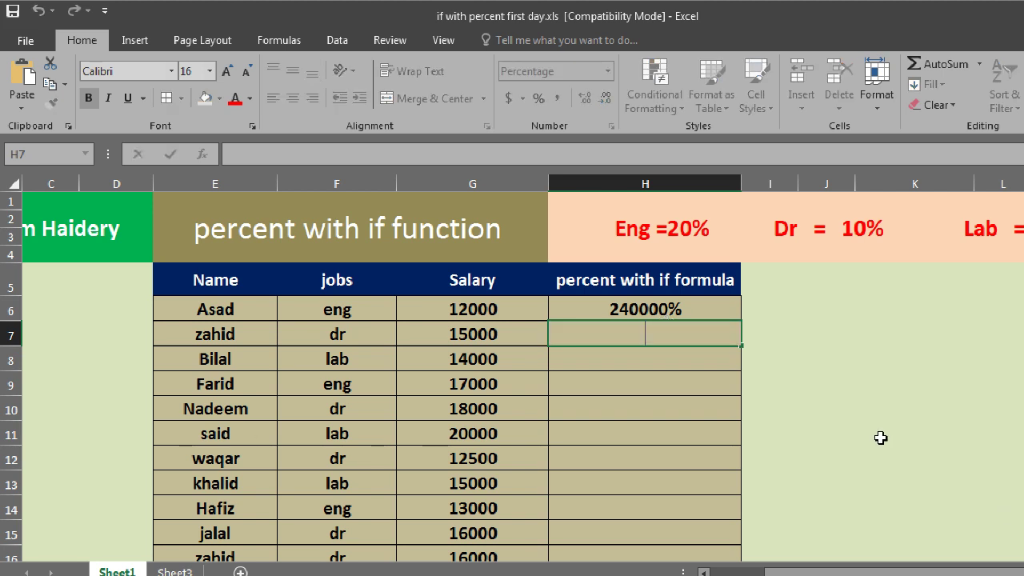
click(700, 306)
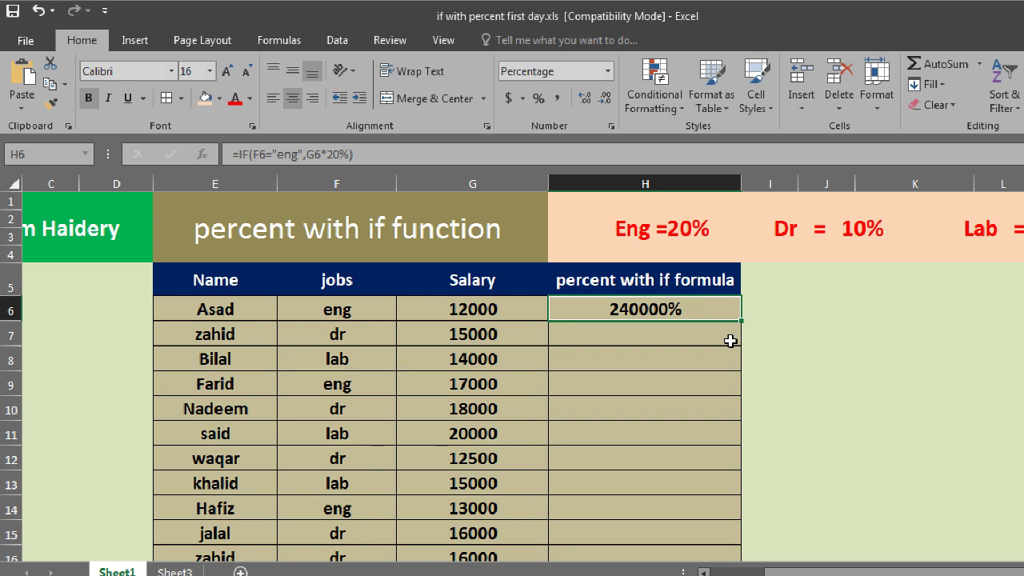
key(F2)
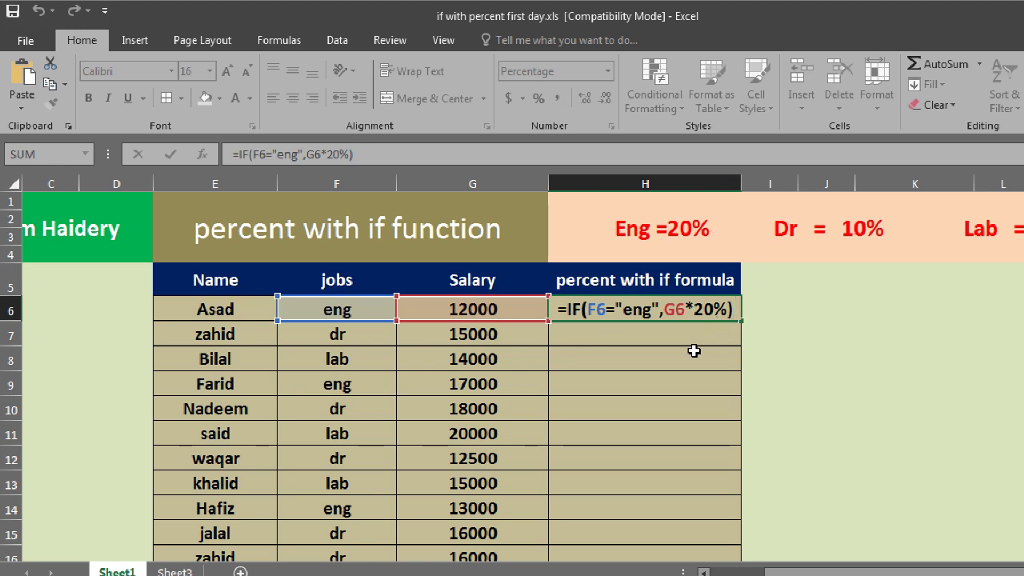
click(729, 309)
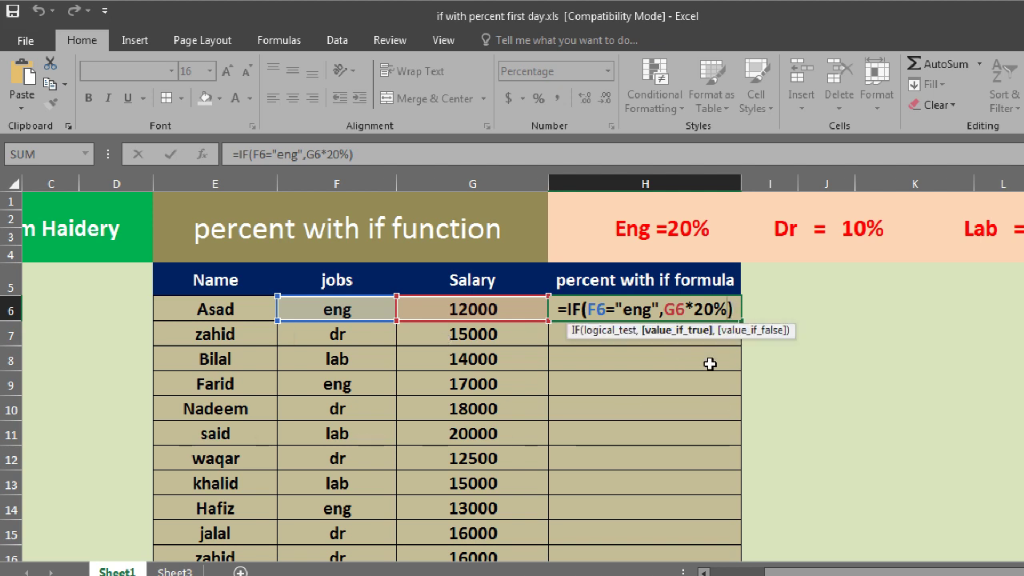
text(,)
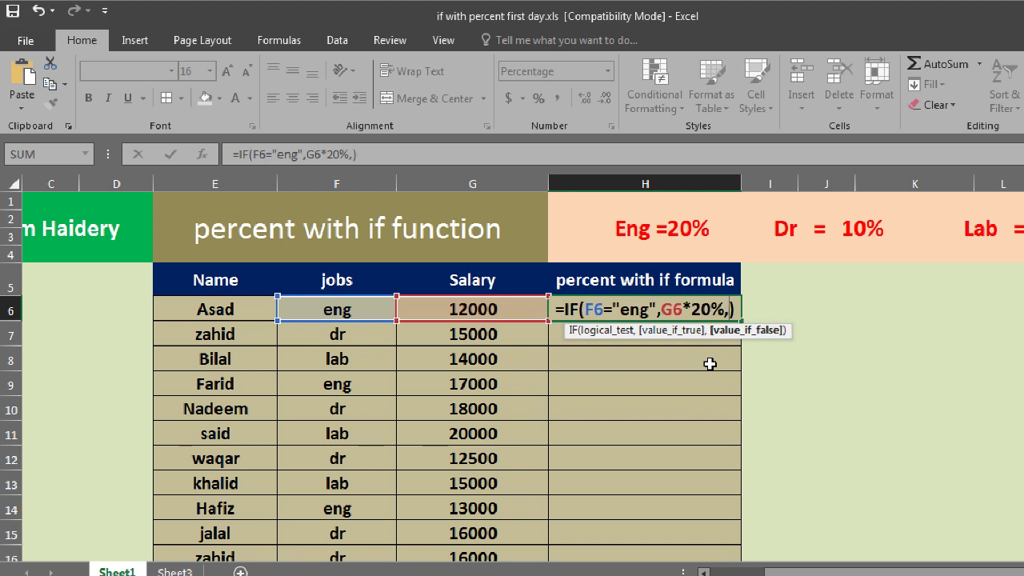
text(")
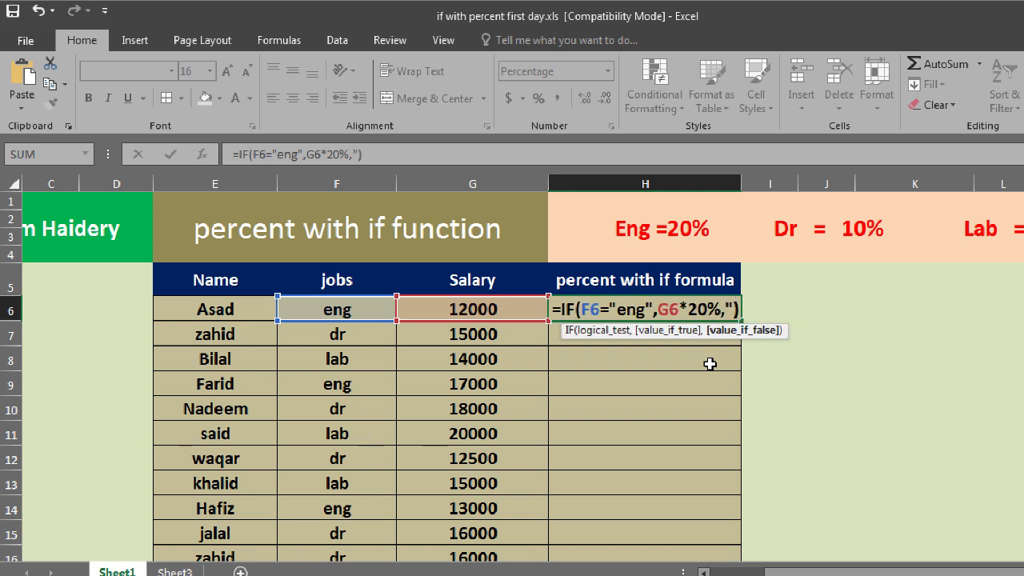
text(")
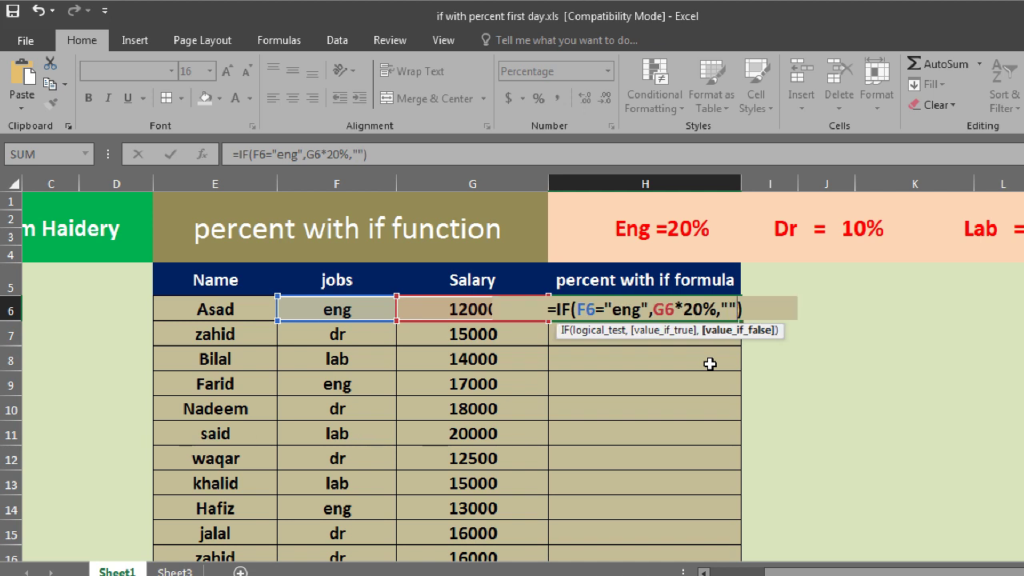
key(Return)
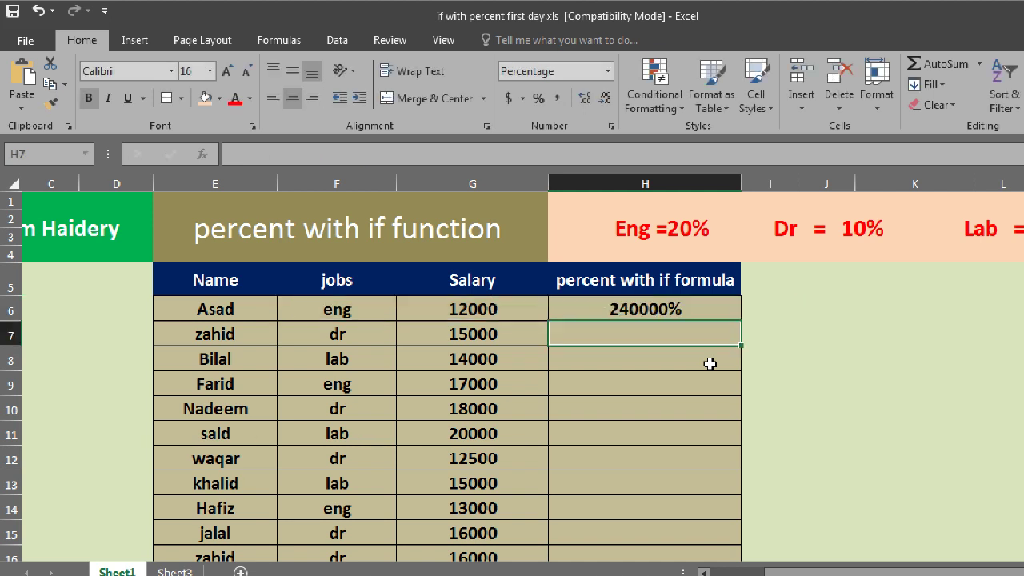
click(629, 313)
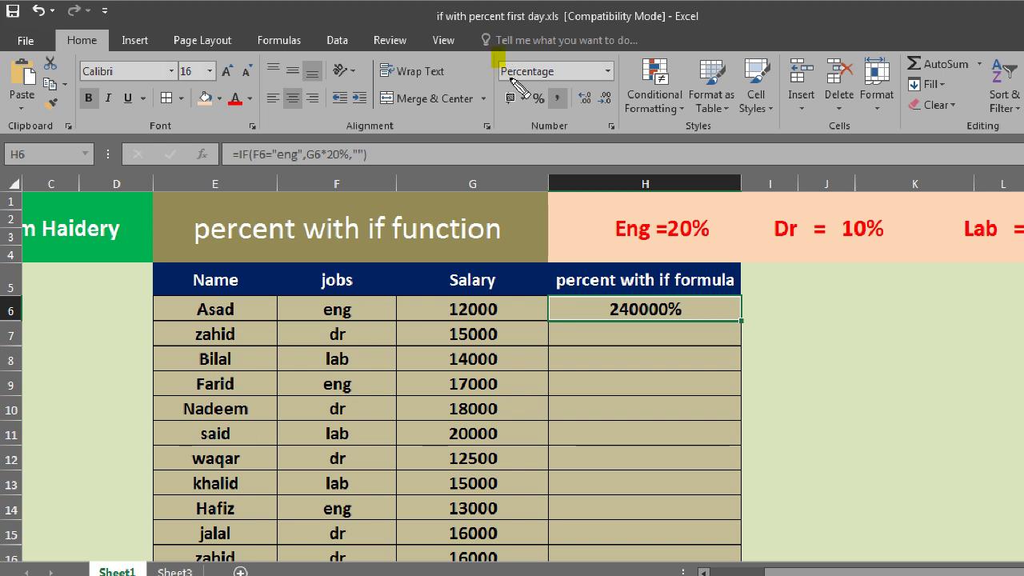
Change H6's number format from Percentage to General so it shows 2400
drag(493, 52, 637, 90)
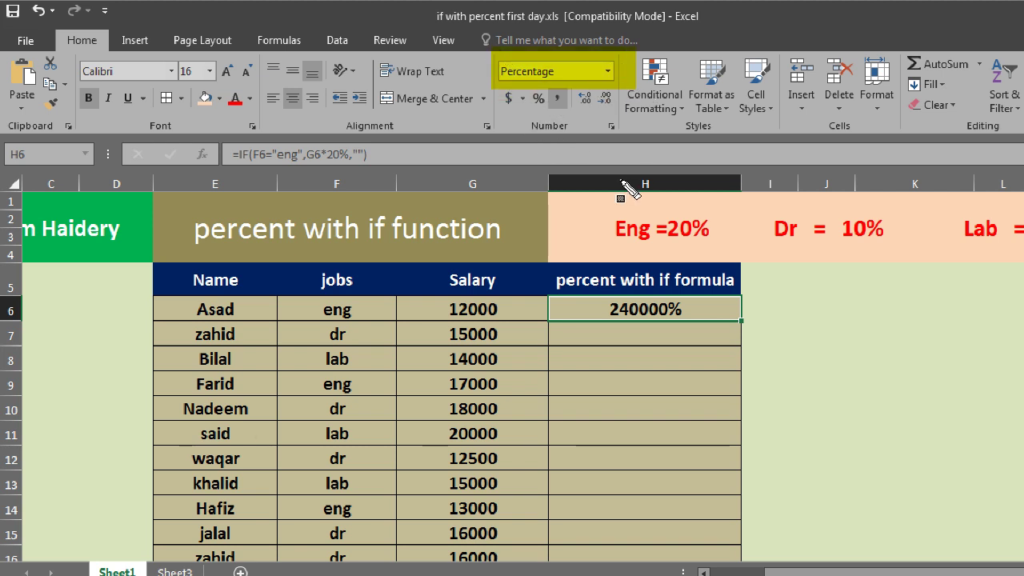
click(610, 73)
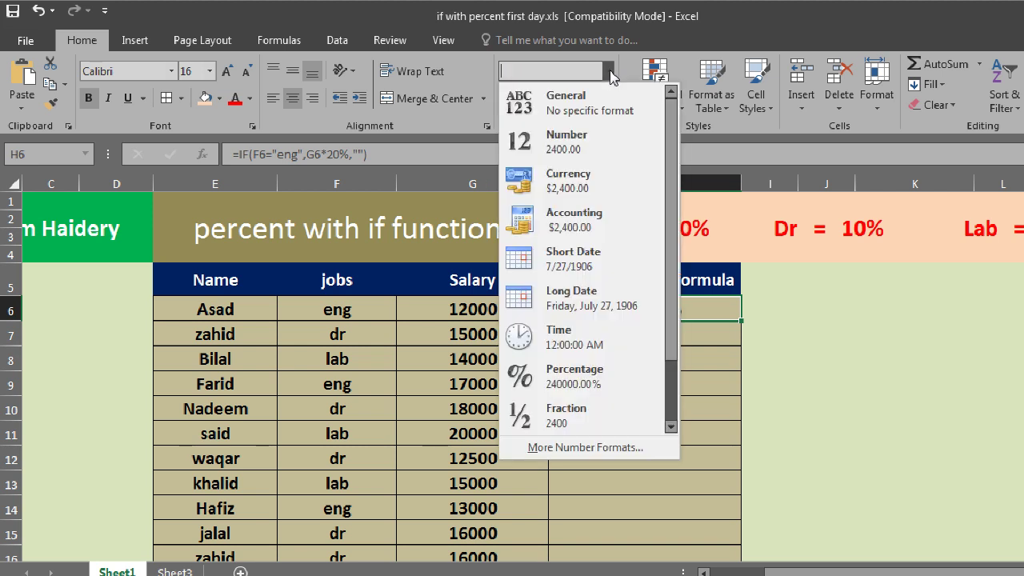
click(568, 101)
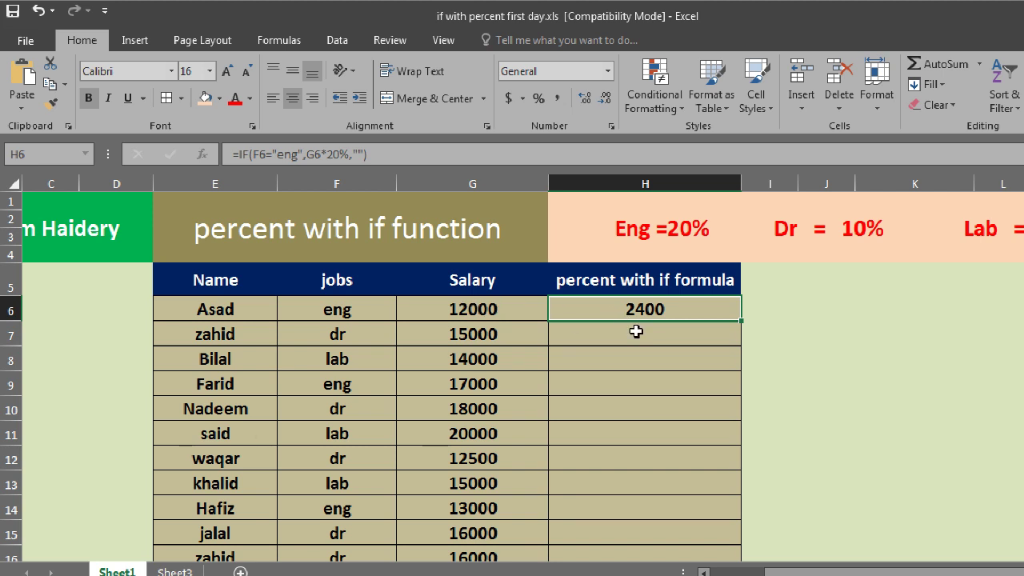
click(667, 335)
click(658, 307)
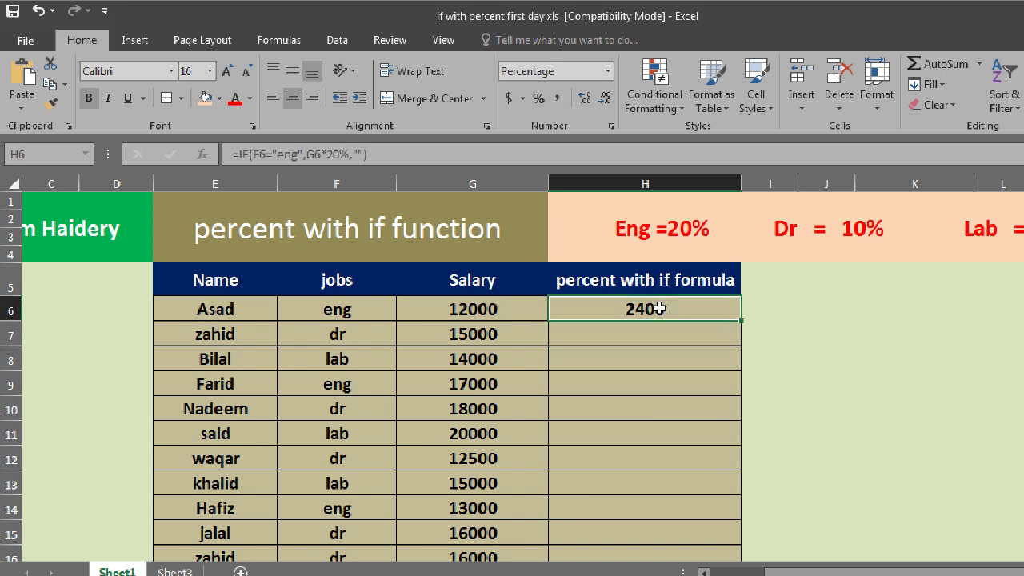
Copy the IF formula down column H, giving 3400 and 2600 for other eng rows
double_click(742, 321)
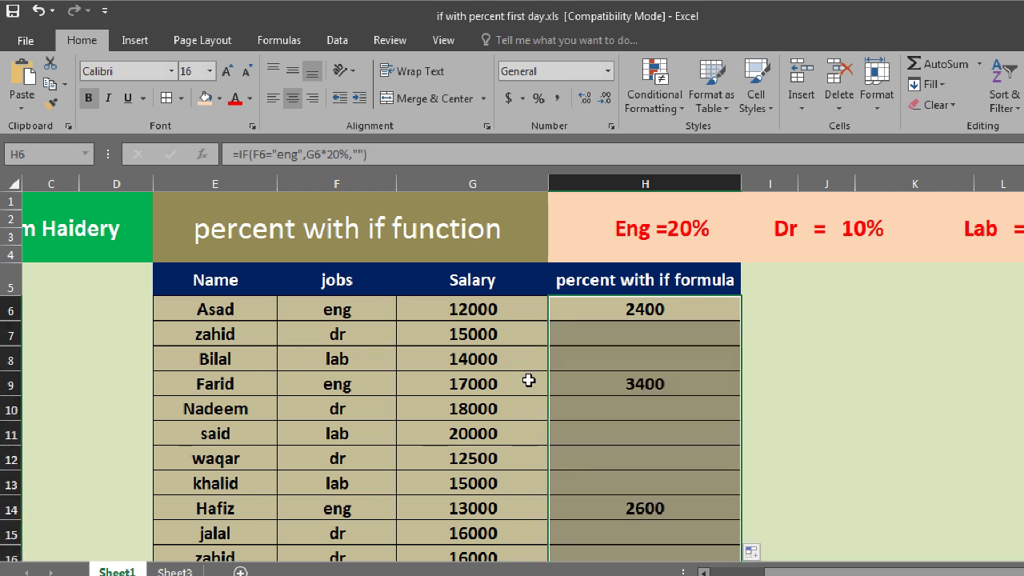
click(642, 388)
click(633, 453)
click(632, 505)
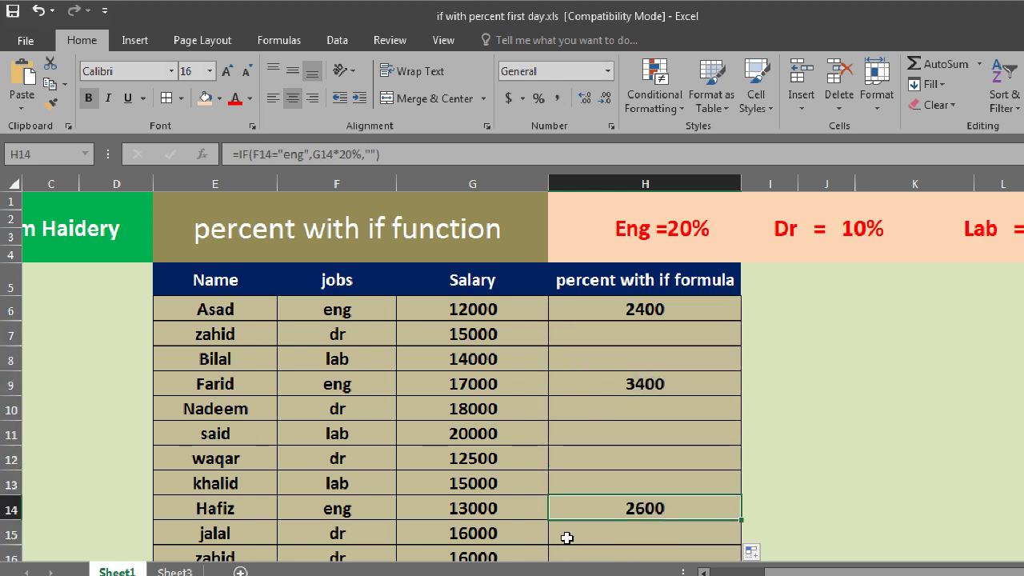
click(647, 309)
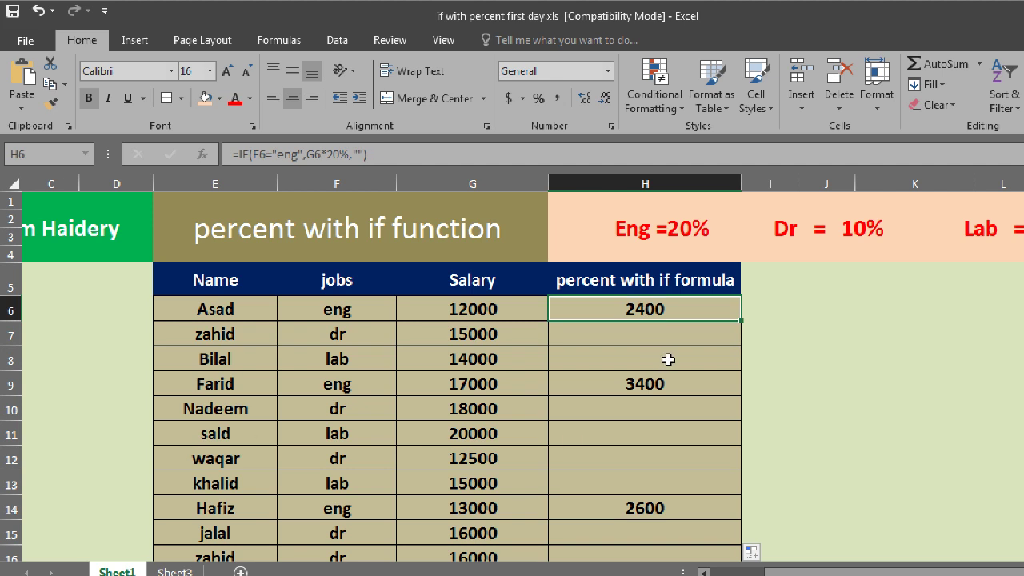
key(F2)
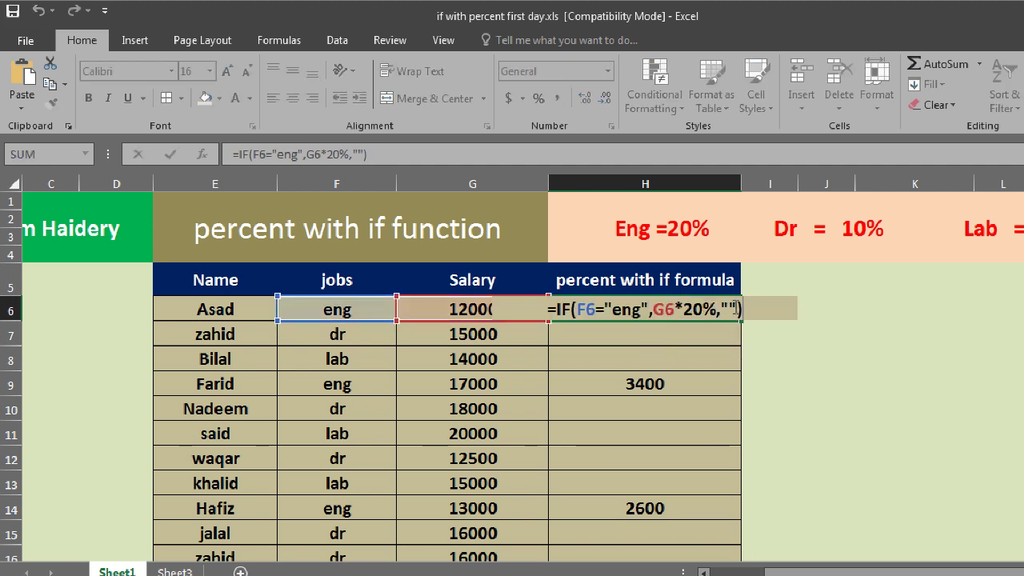
Remove the ,"" argument from H6 and refill to H16, so non-eng rows show FALSE
click(736, 308)
key(BackSpace)
key(BackSpace)
key(BackSpace)
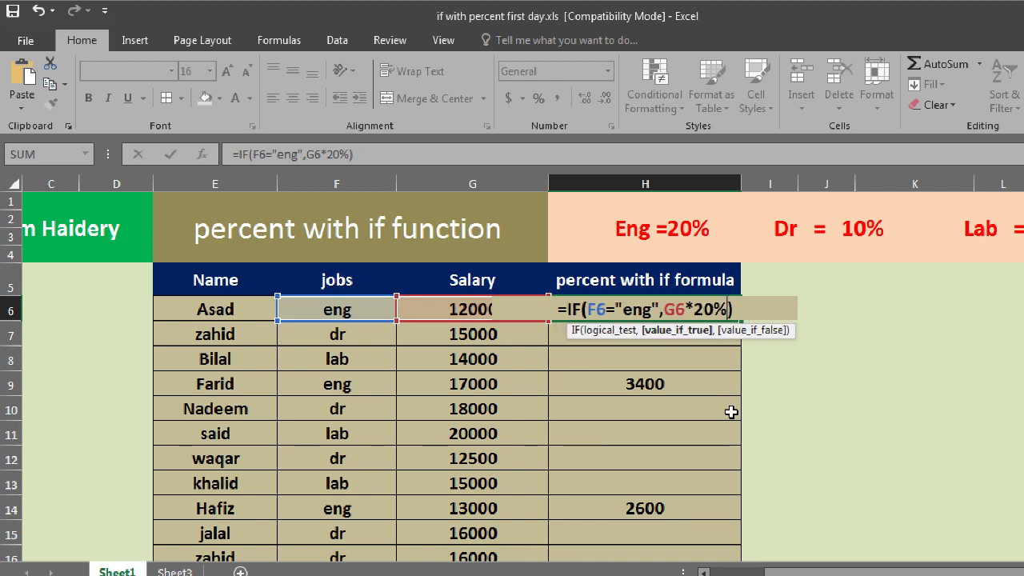
key(Return)
click(622, 311)
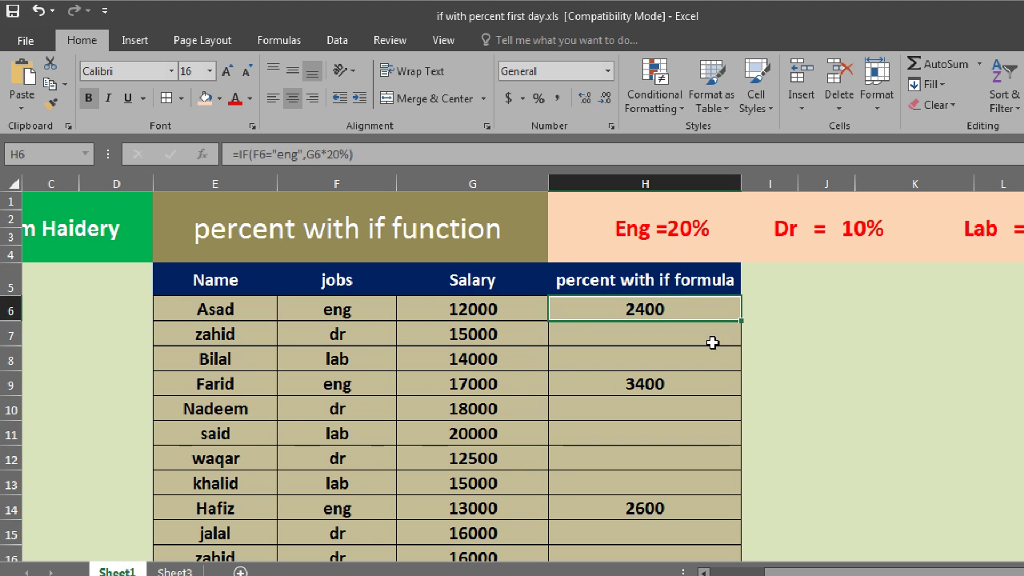
drag(741, 321, 742, 534)
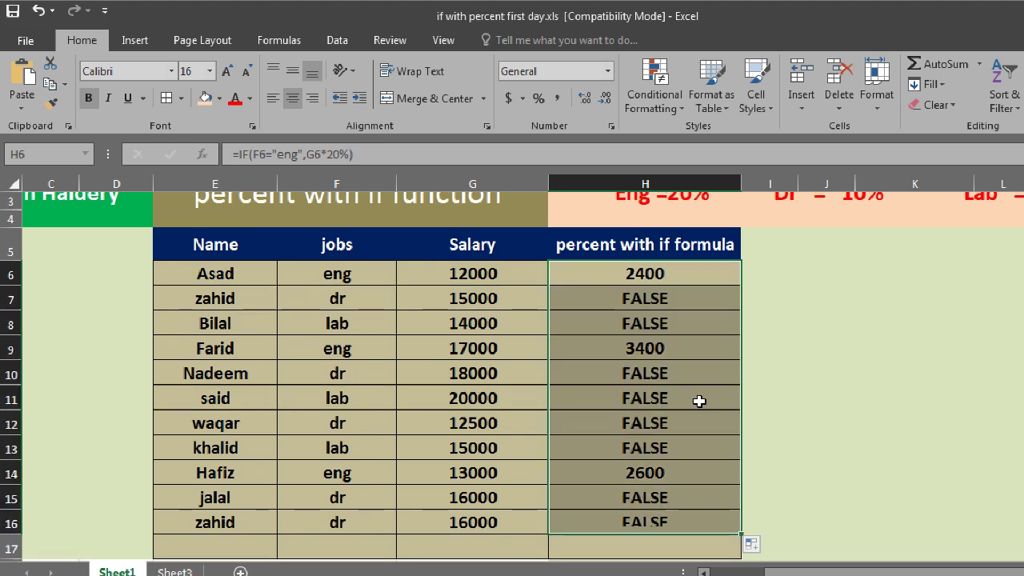
click(649, 373)
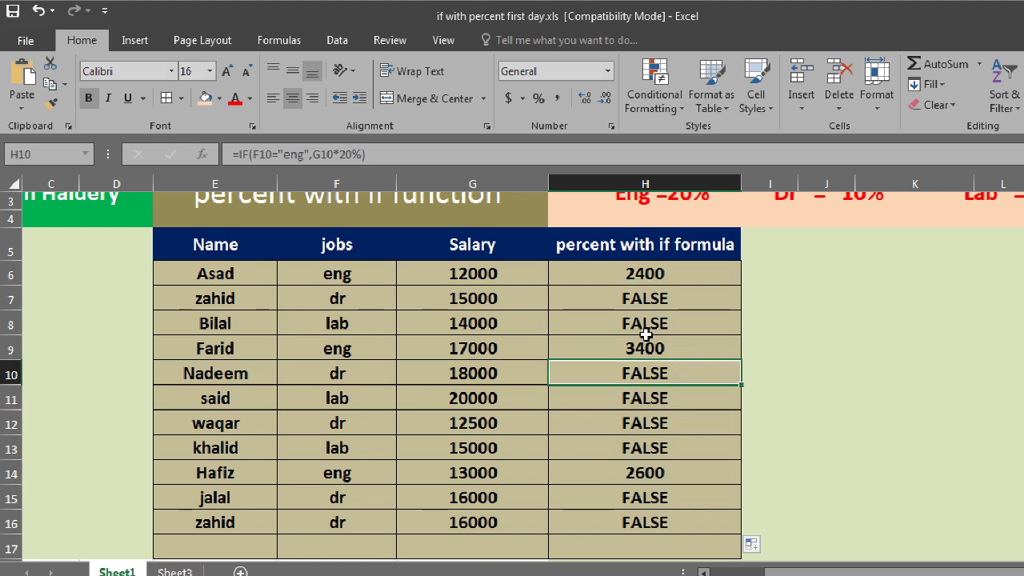
click(623, 296)
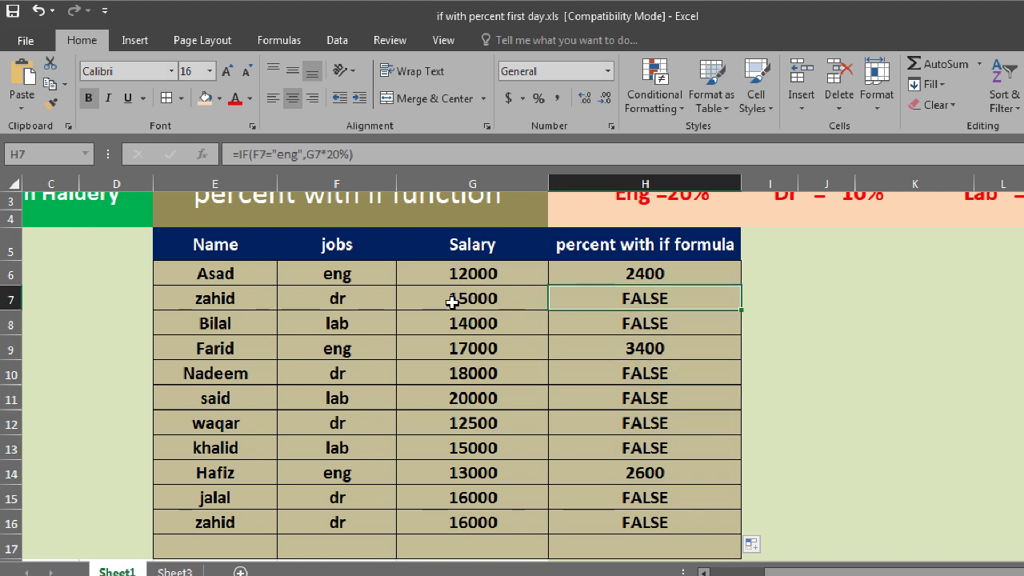
Change F8's job from lab to eng, making H8 recalculate to 2800
click(350, 324)
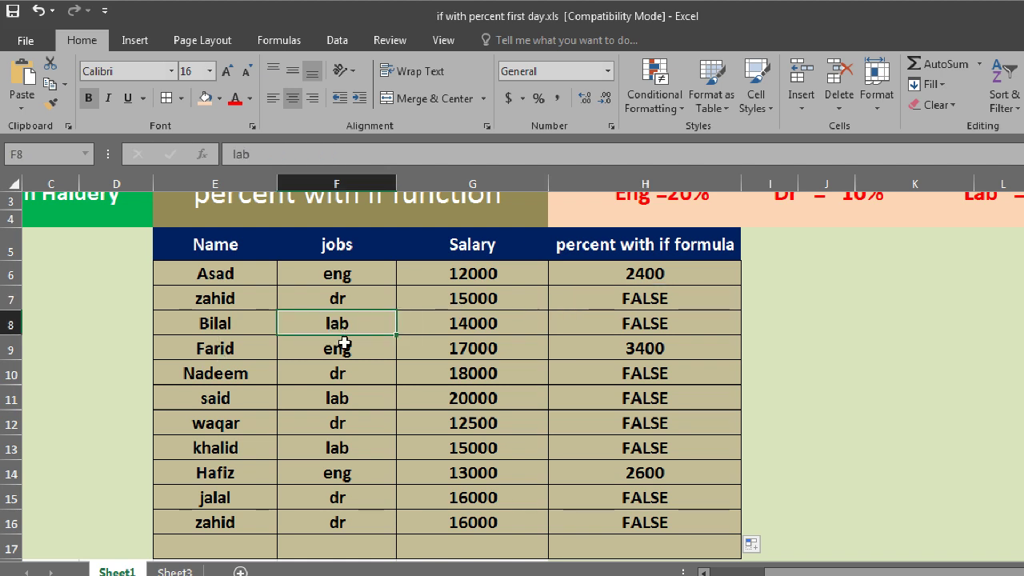
text(eng)
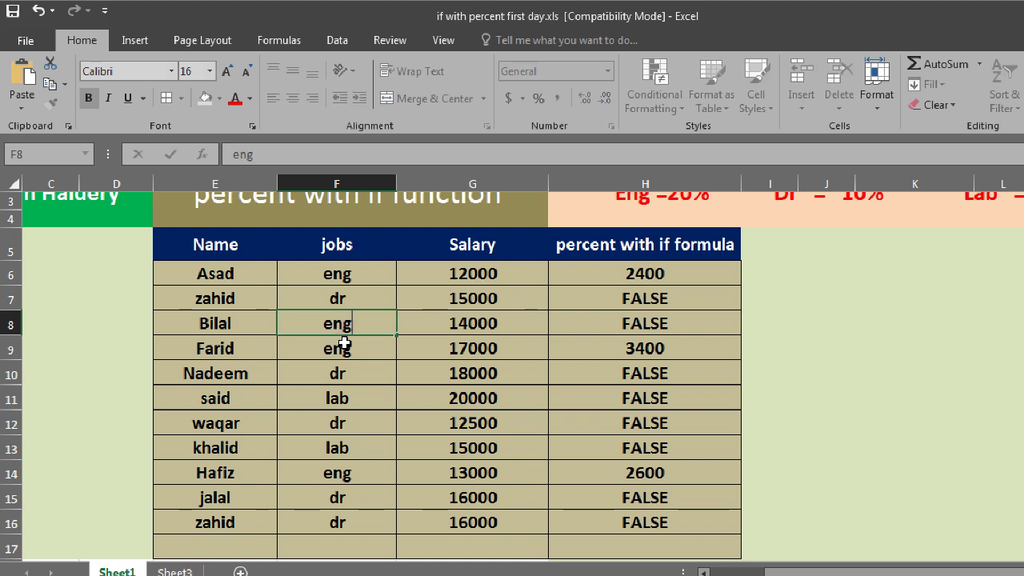
key(Return)
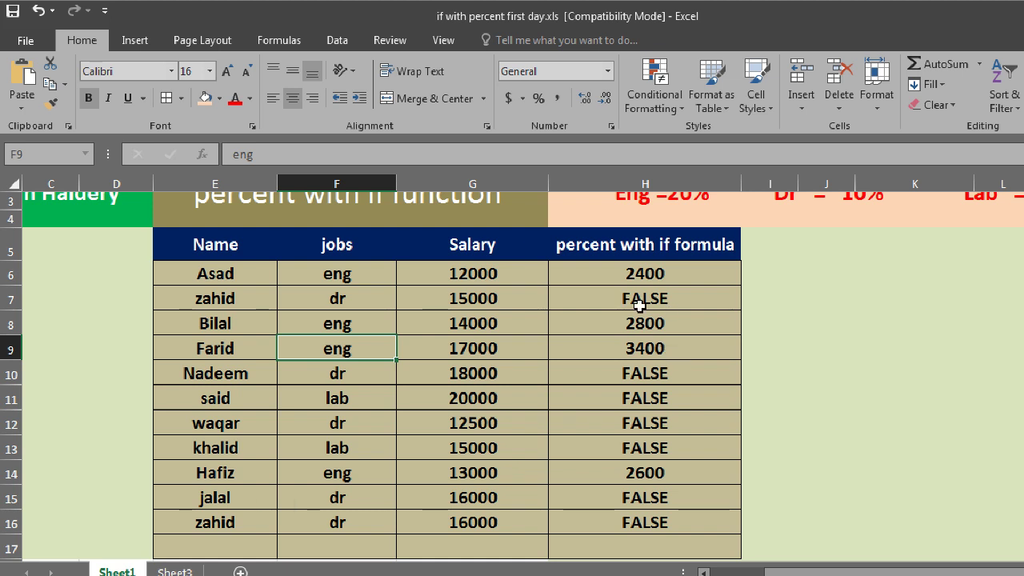
click(652, 277)
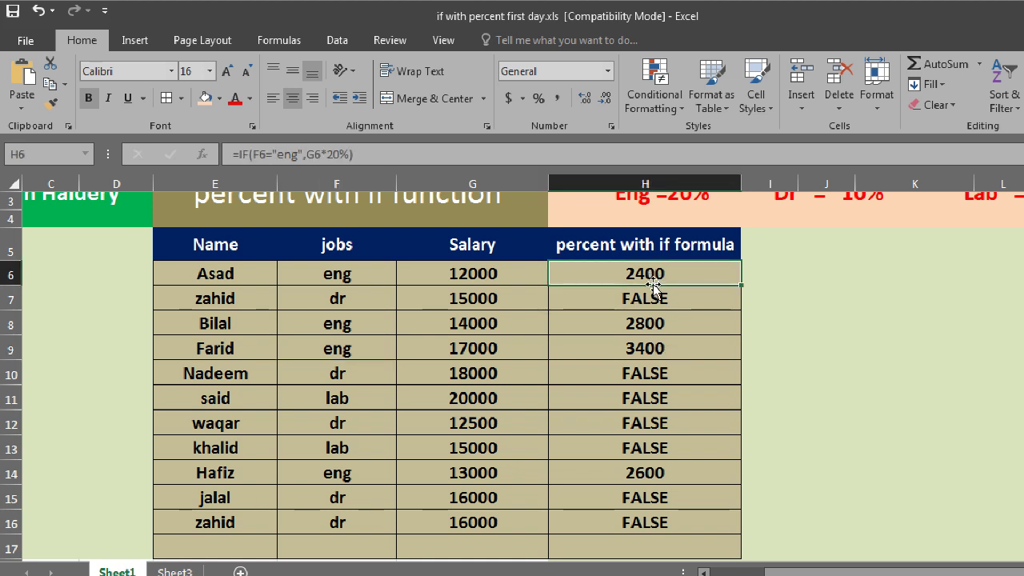
double_click(651, 277)
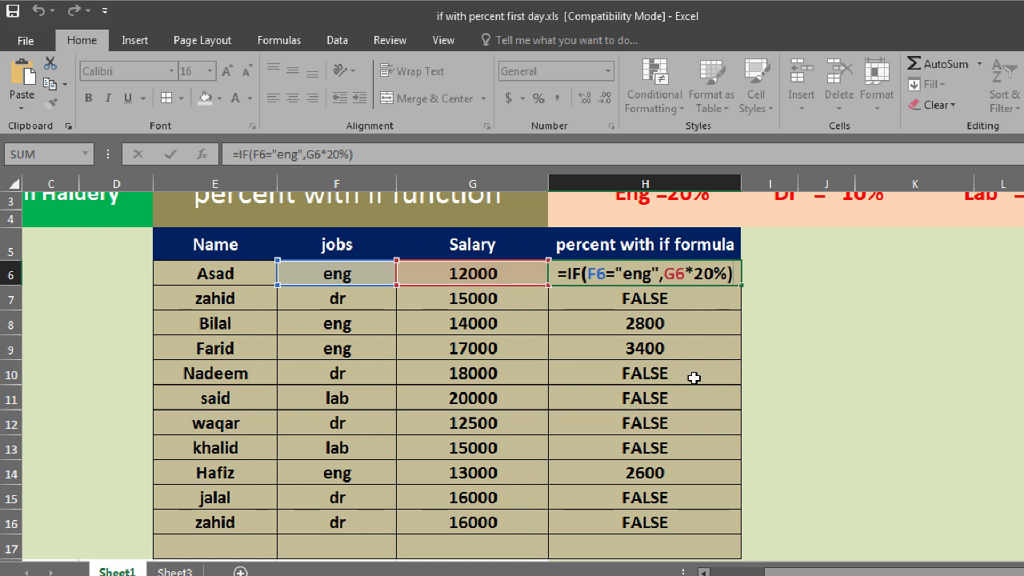
Add ,"" back before the closing parenthesis of H6's IF formula
click(729, 274)
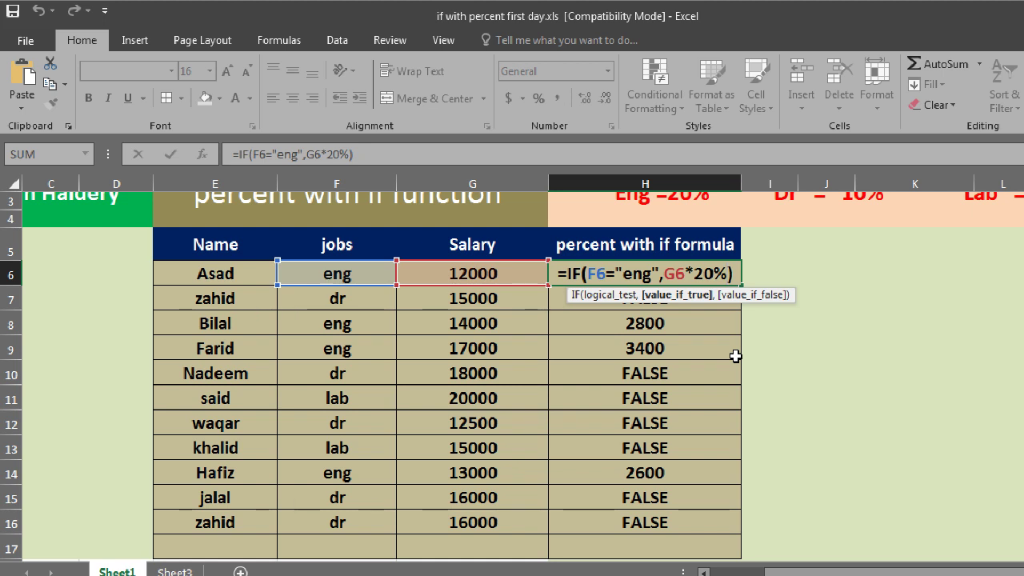
text(,)
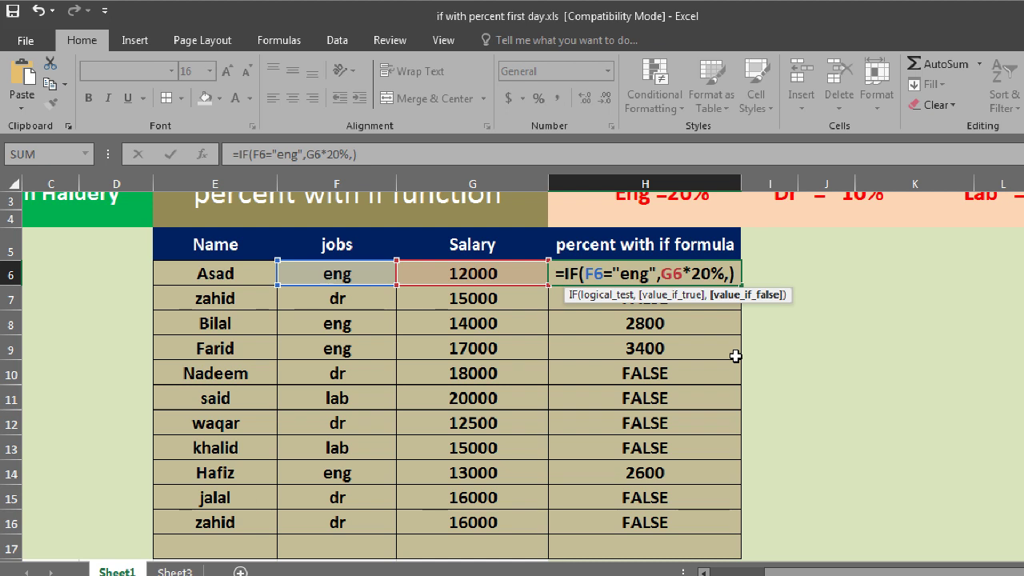
text(")
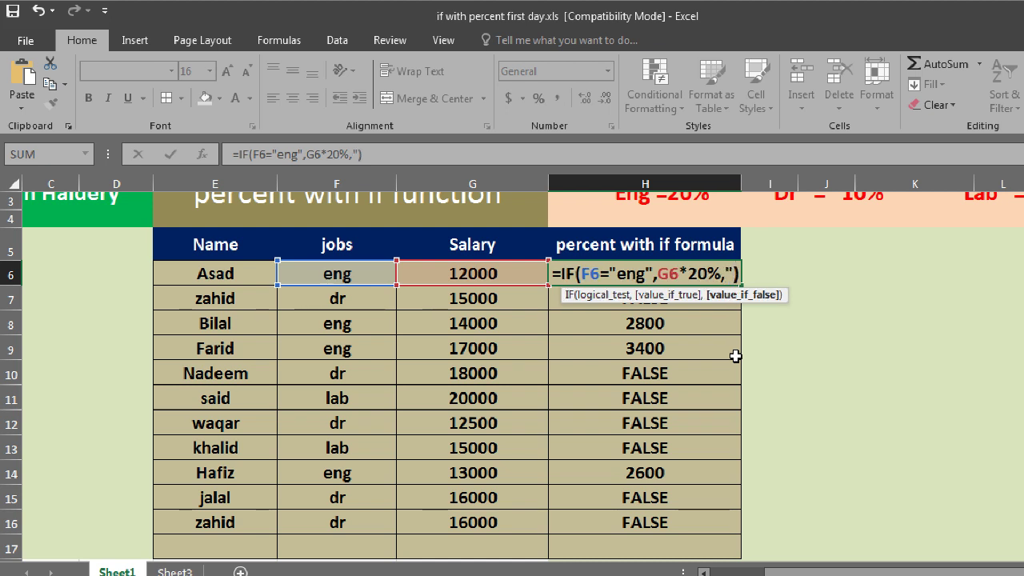
text(")
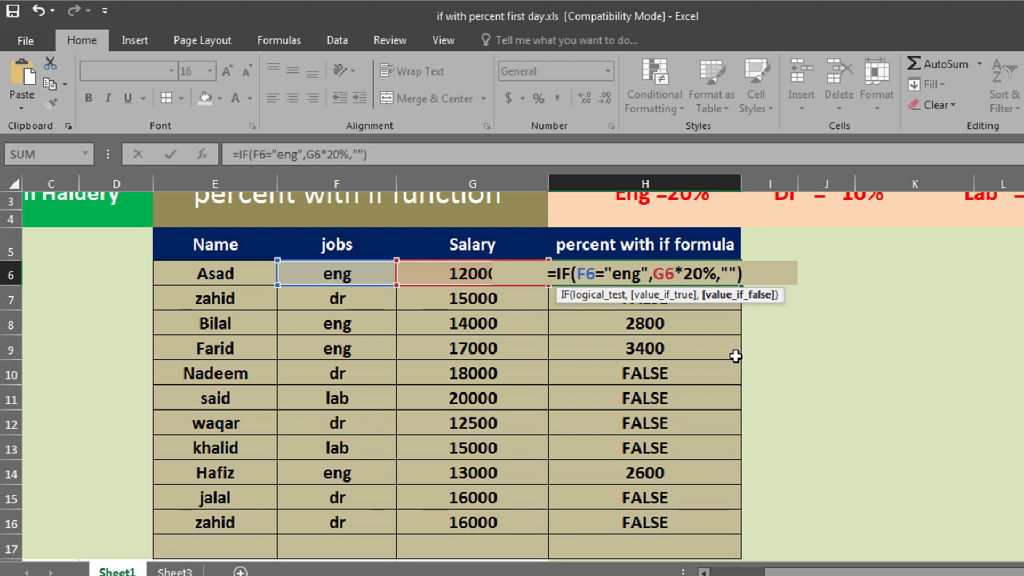
key(Return)
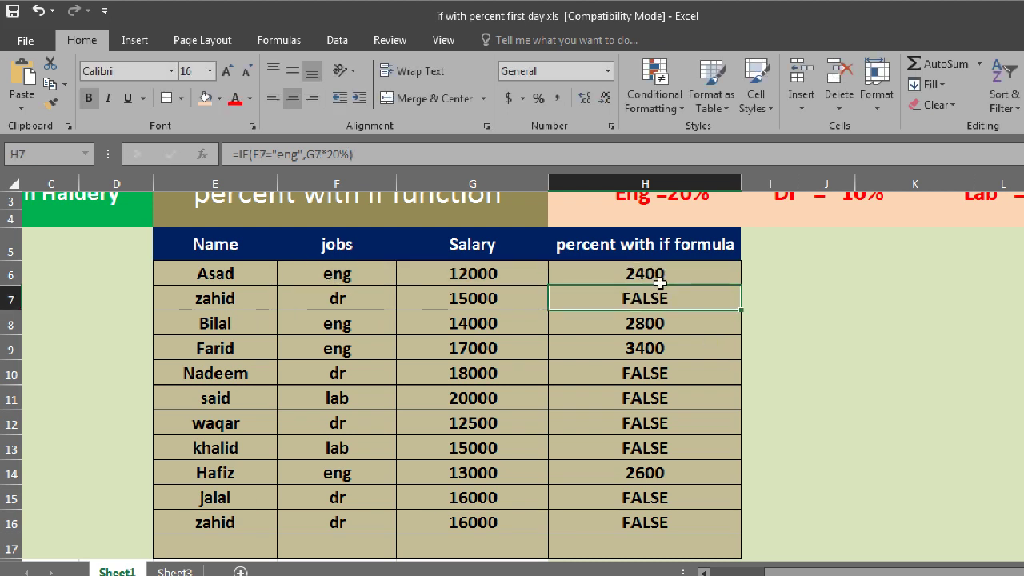
Recopy the formula down column H so non-eng rows are blank, then widen column H
click(667, 278)
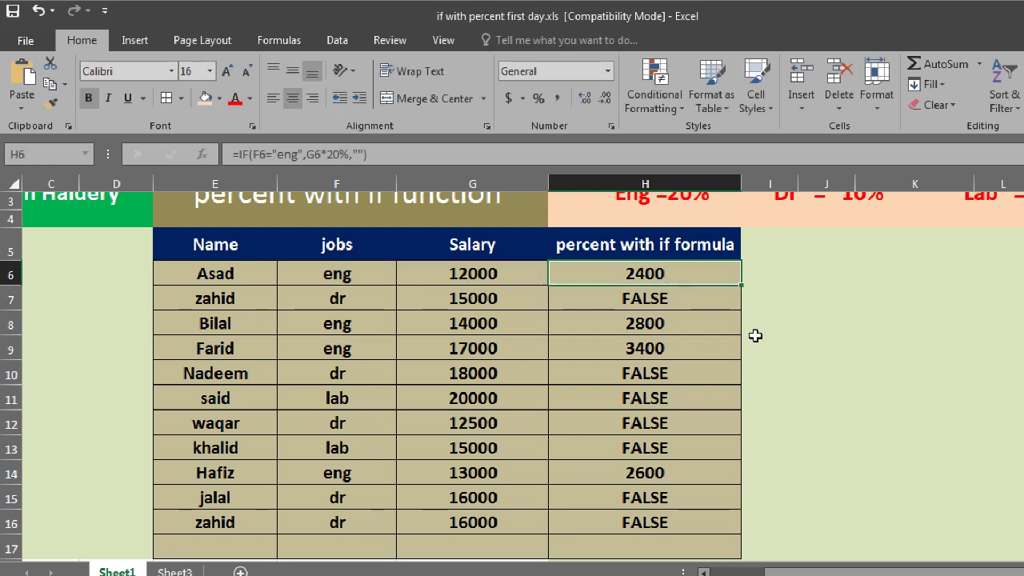
double_click(744, 286)
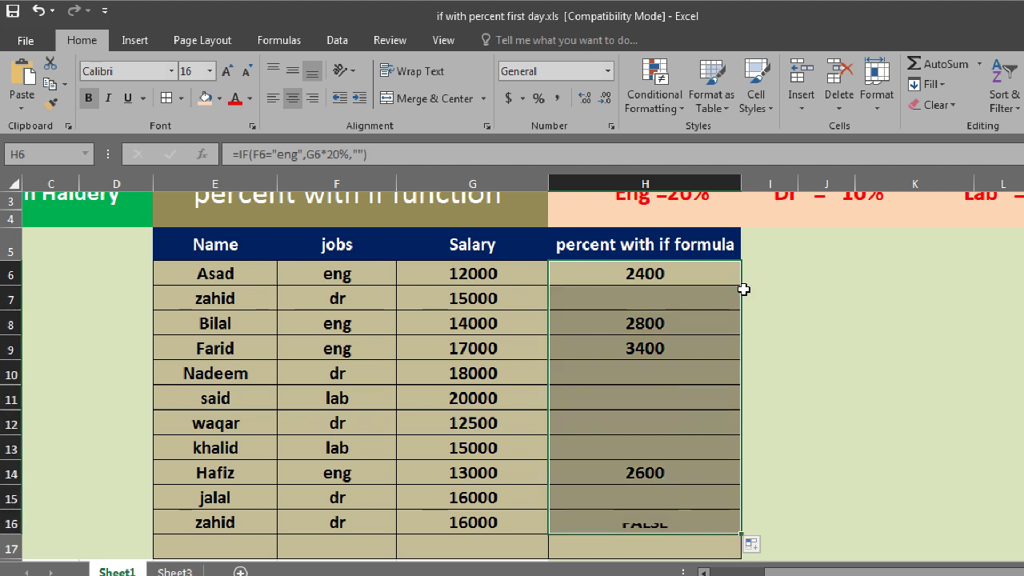
click(606, 411)
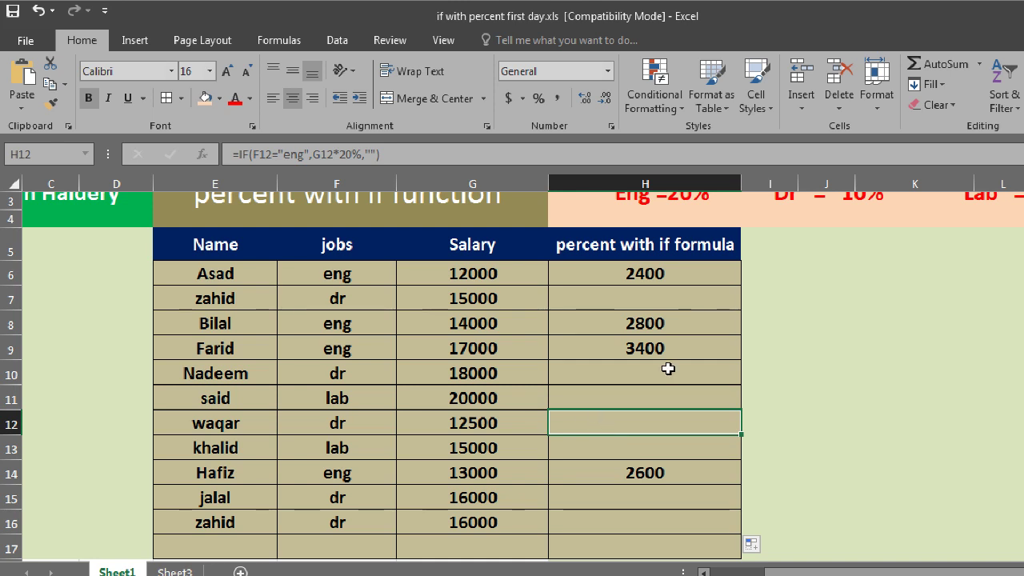
click(676, 277)
click(646, 302)
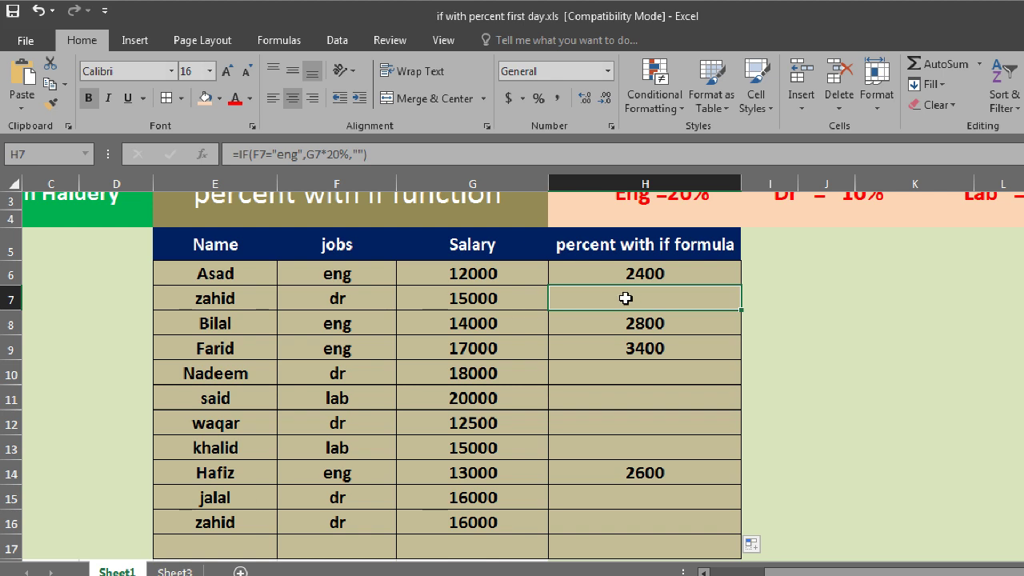
click(617, 379)
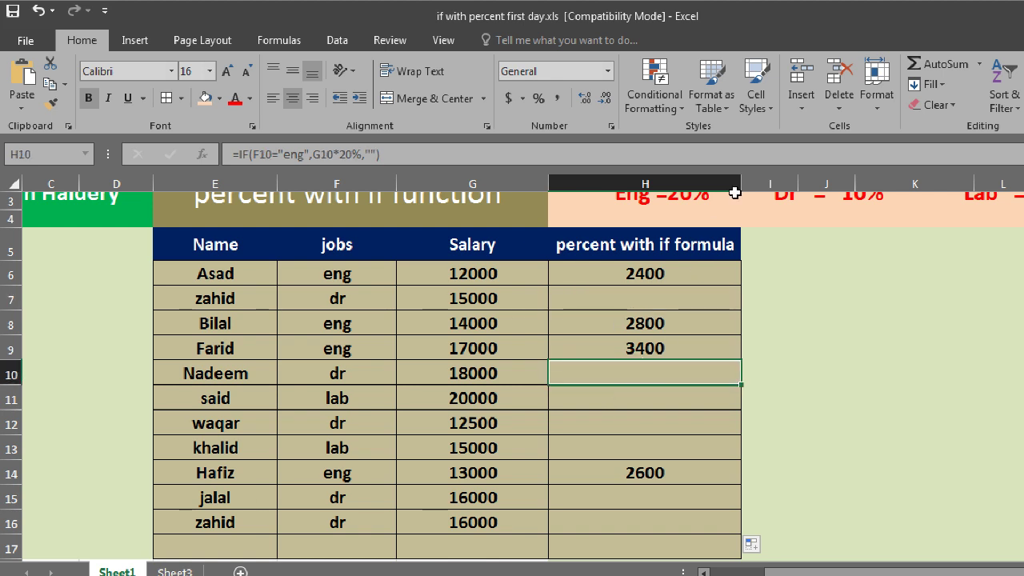
drag(741, 185, 770, 188)
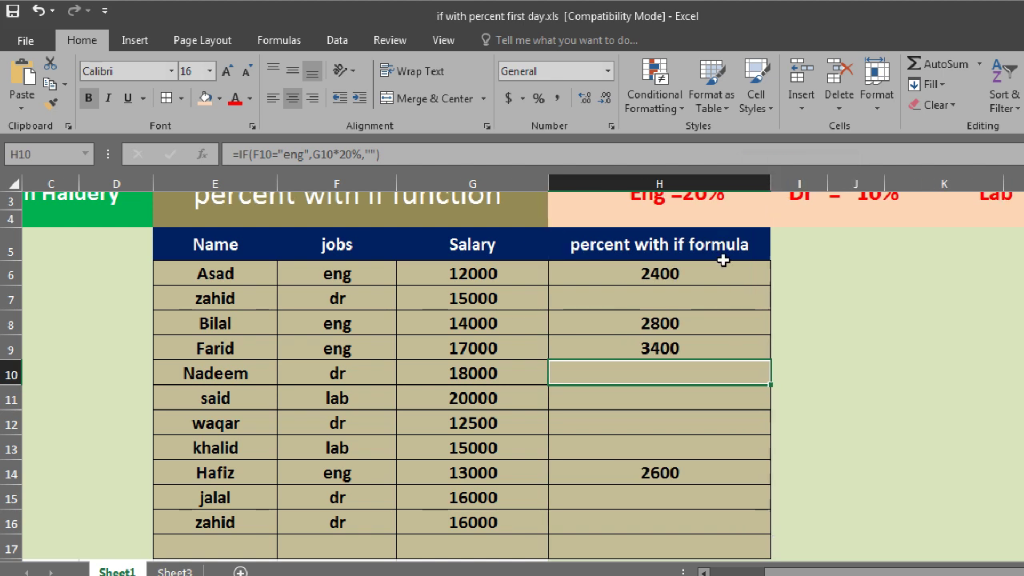
click(685, 277)
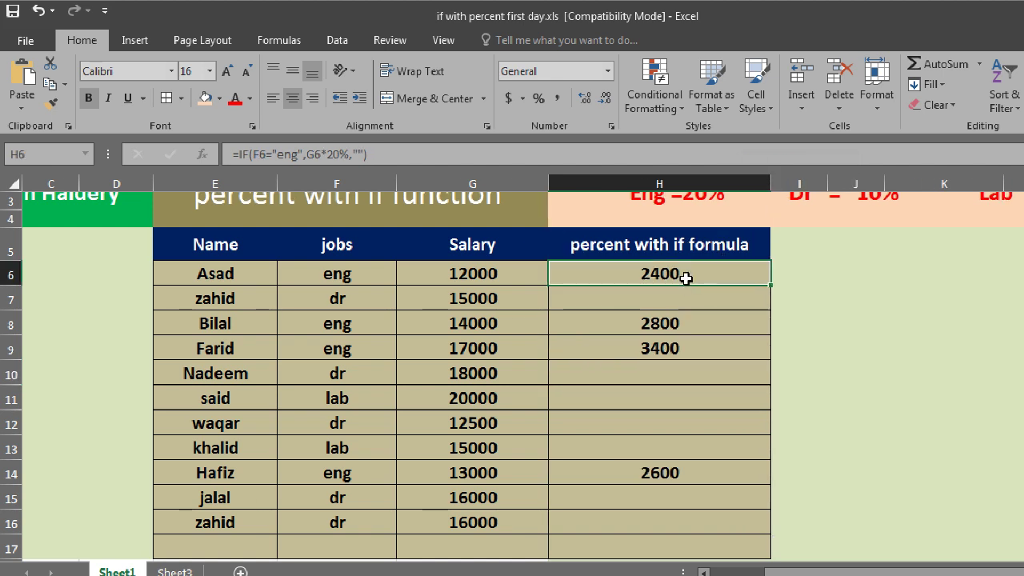
Finish H6's IF formula with " Percent not allowed" as the non-eng result, keeping 2400 for Asad
double_click(685, 276)
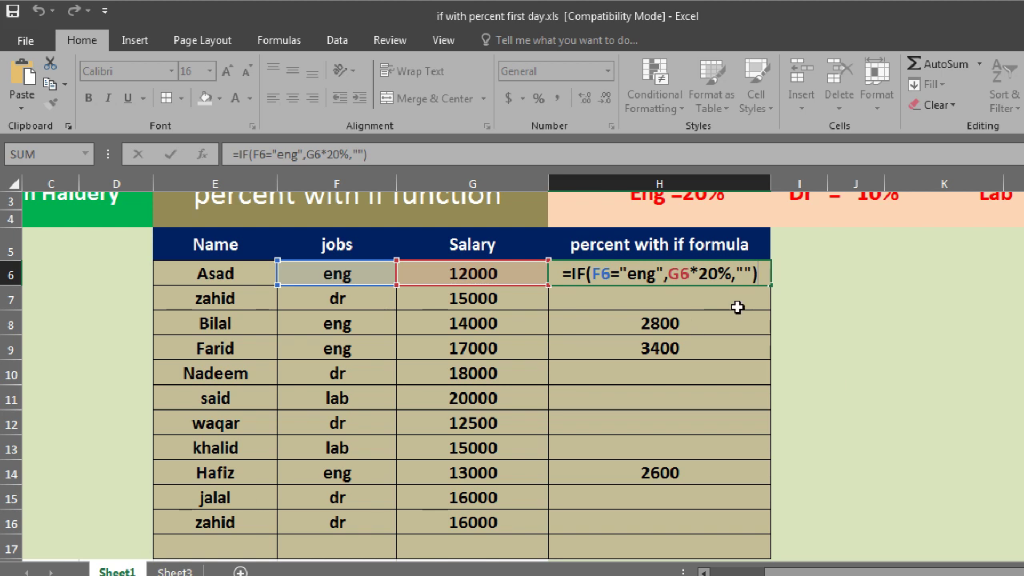
click(743, 270)
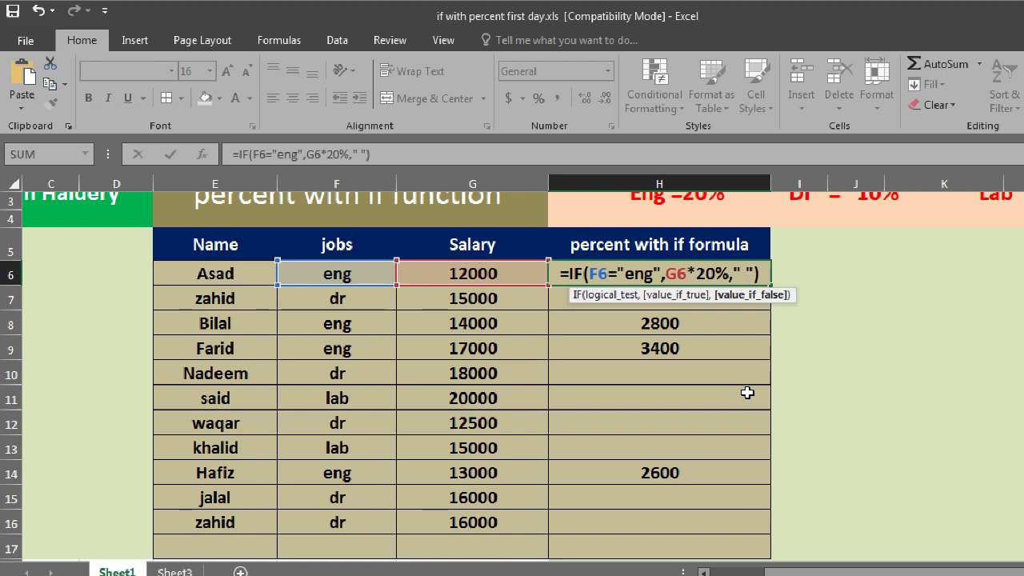
text(P)
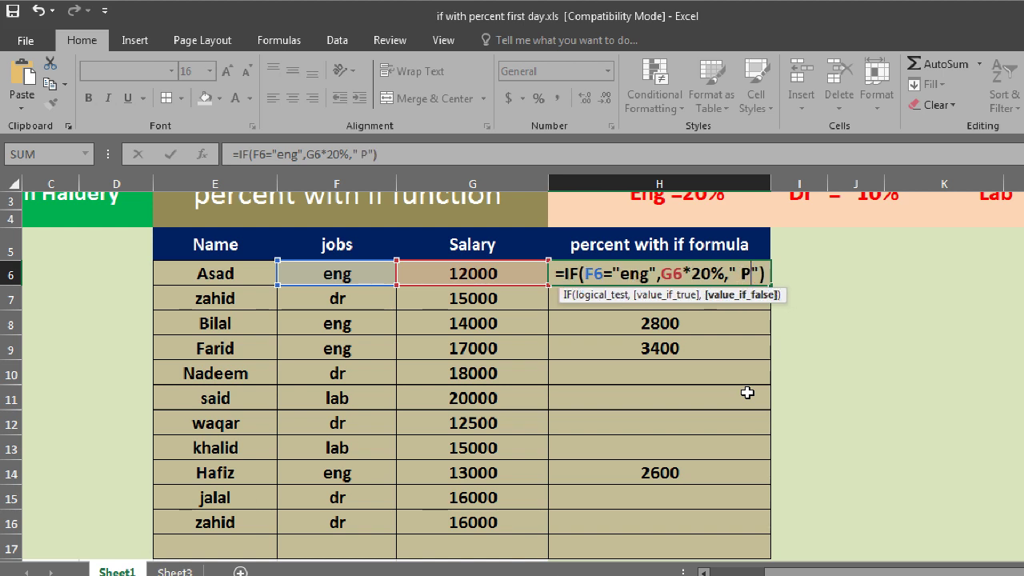
text(ercent )
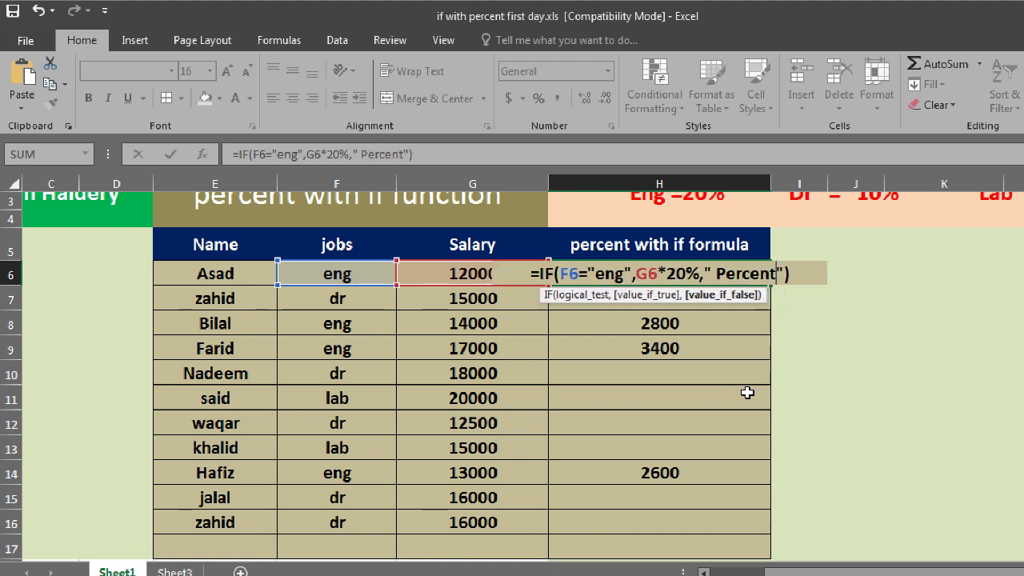
text(not allo)
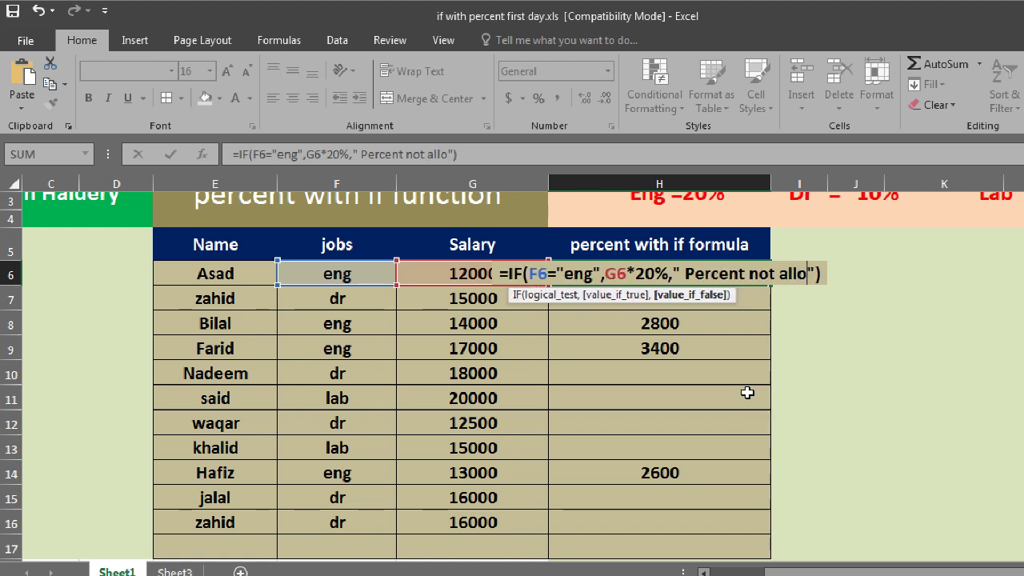
text(wed)
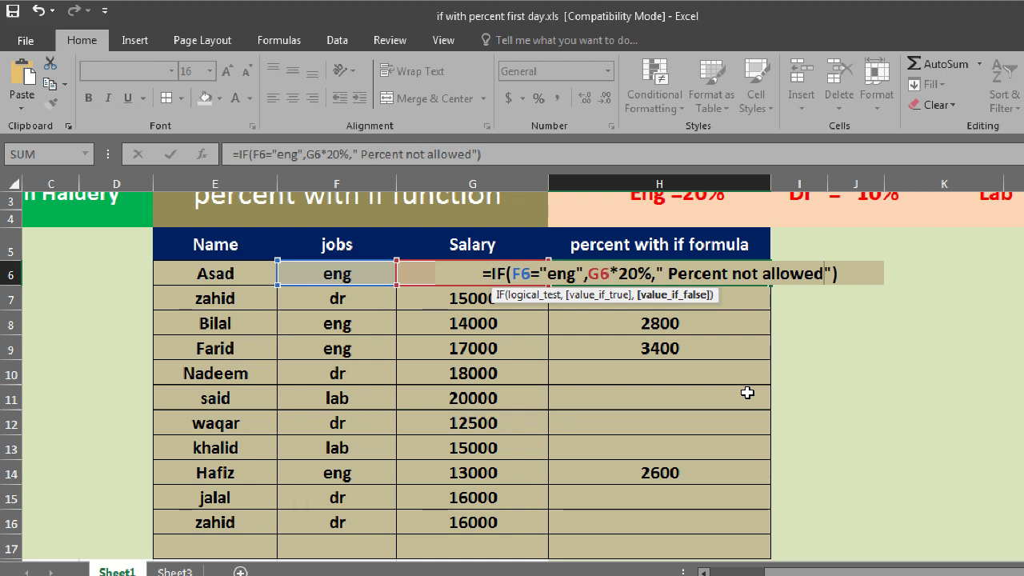
key(Return)
drag(743, 275, 768, 312)
click(751, 286)
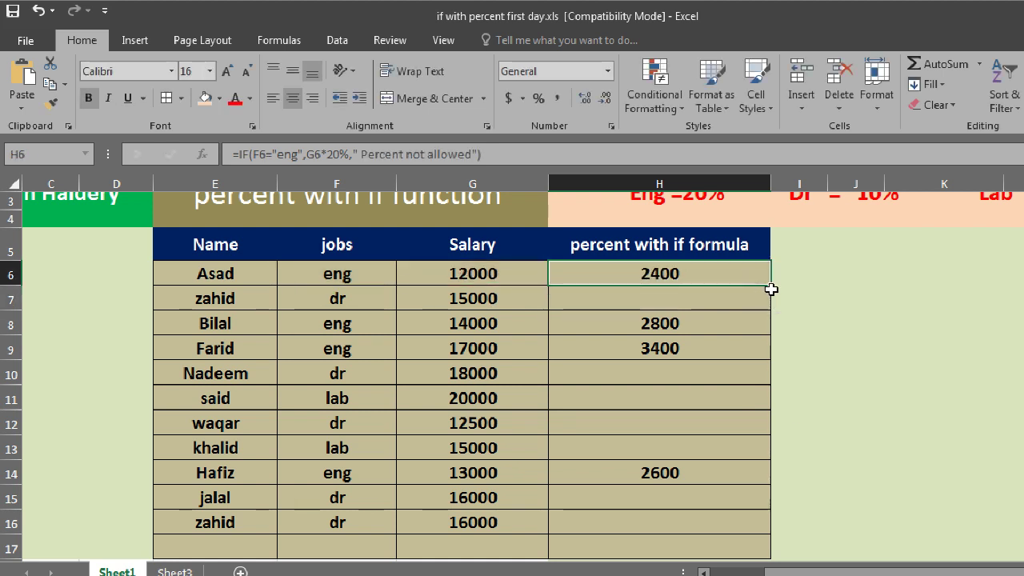
Fill H6's IF formula down column H through H16
double_click(770, 284)
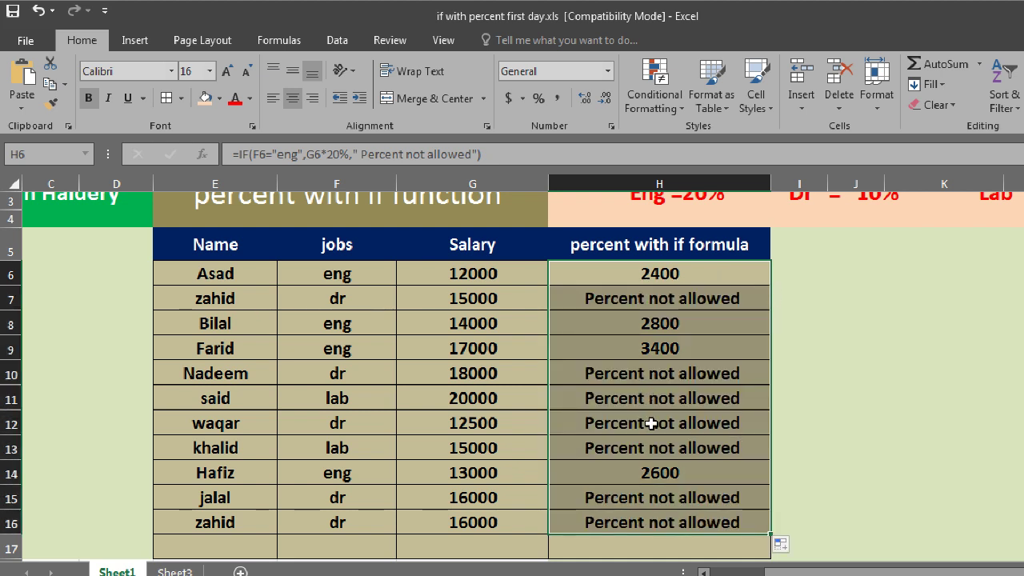
click(633, 398)
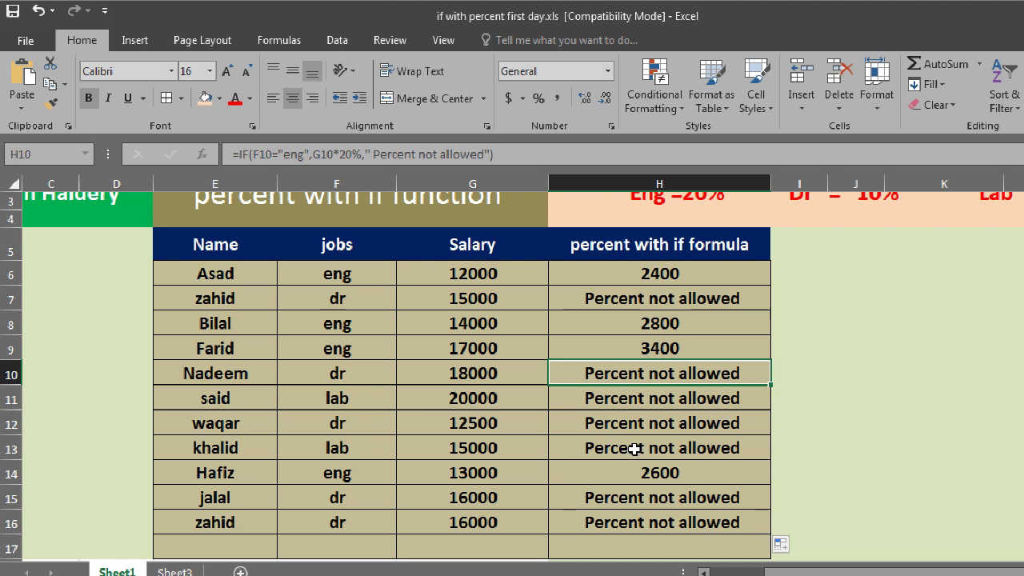
click(682, 277)
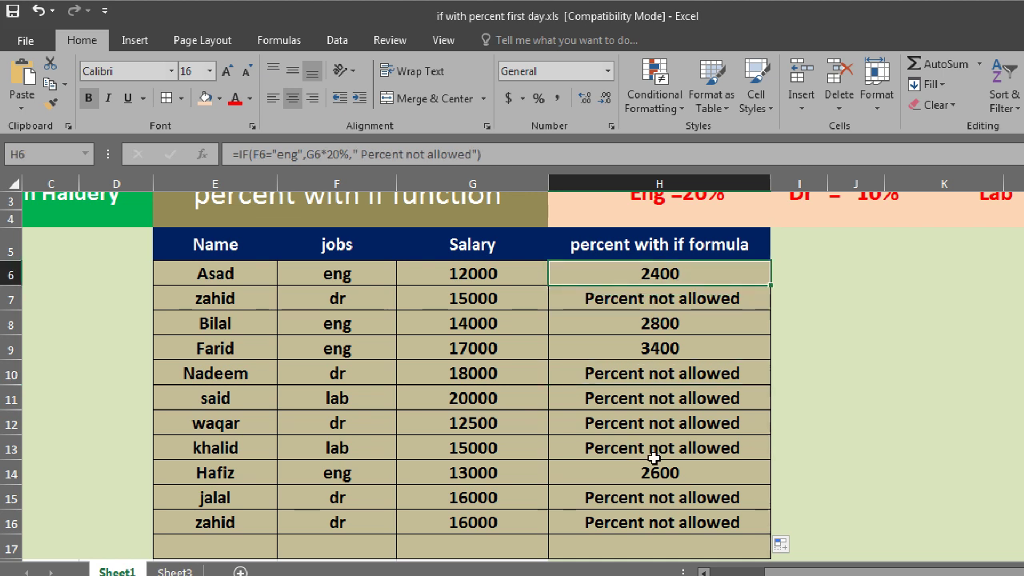
scroll(614, 322, up, 1)
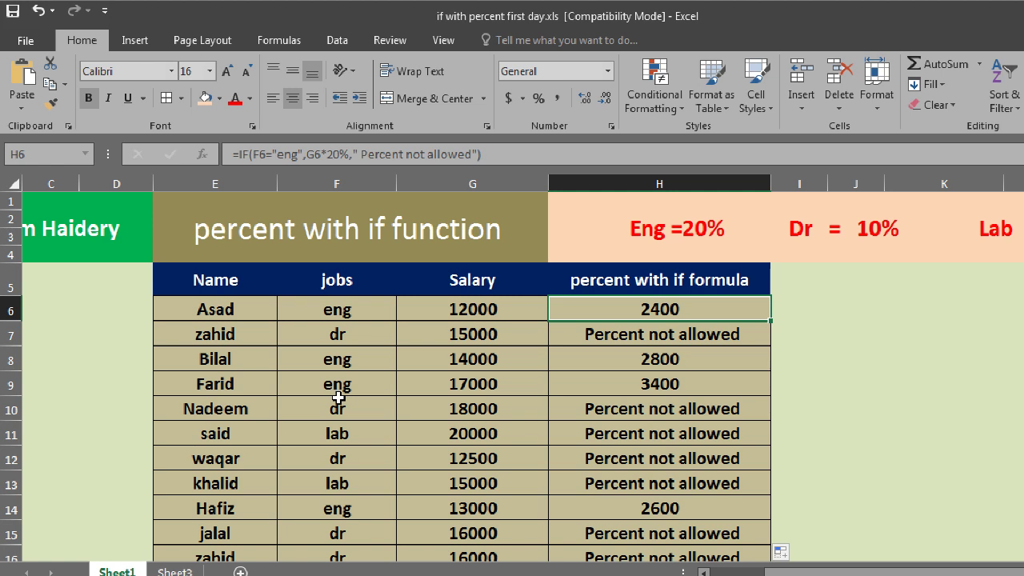
Compare the copied formula in H7 with H6 and the 12000 salary in G6, then reopen H6 for editing
click(675, 336)
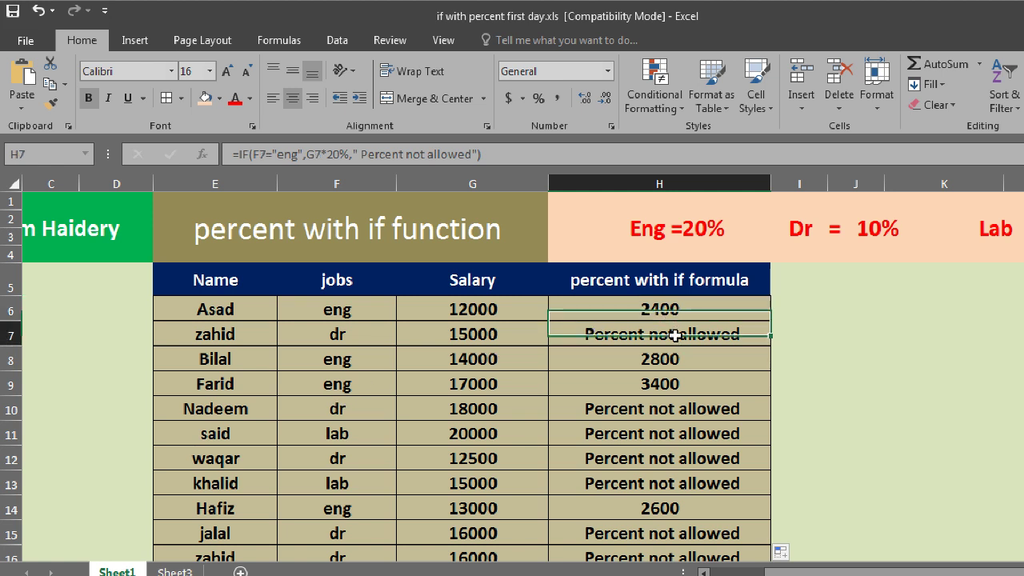
click(670, 308)
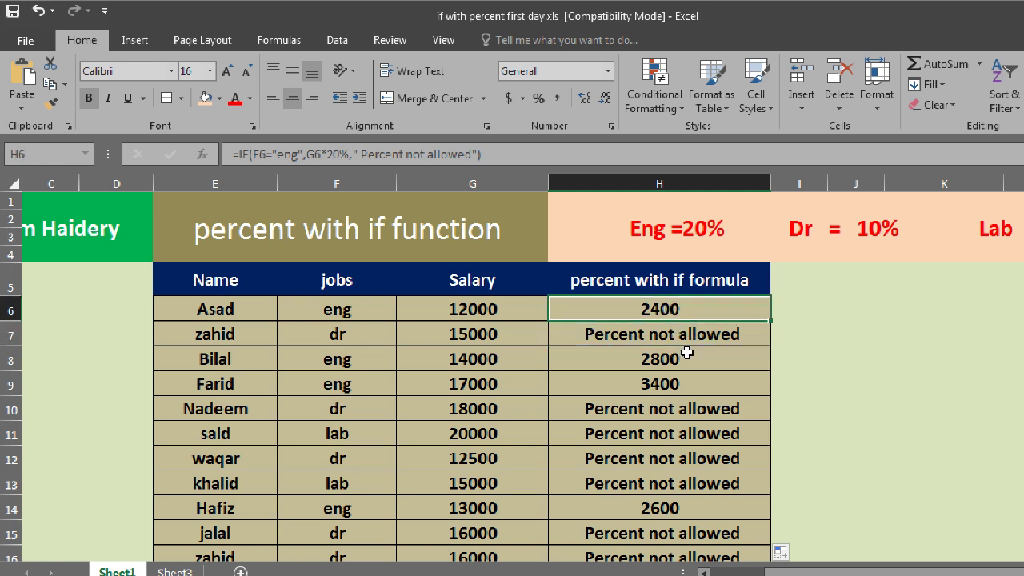
click(513, 311)
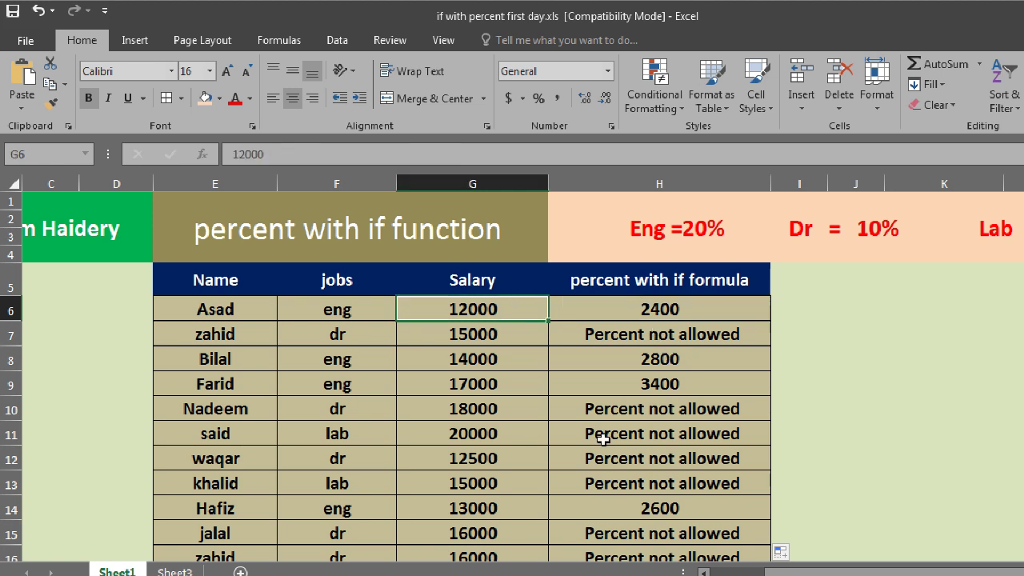
click(664, 338)
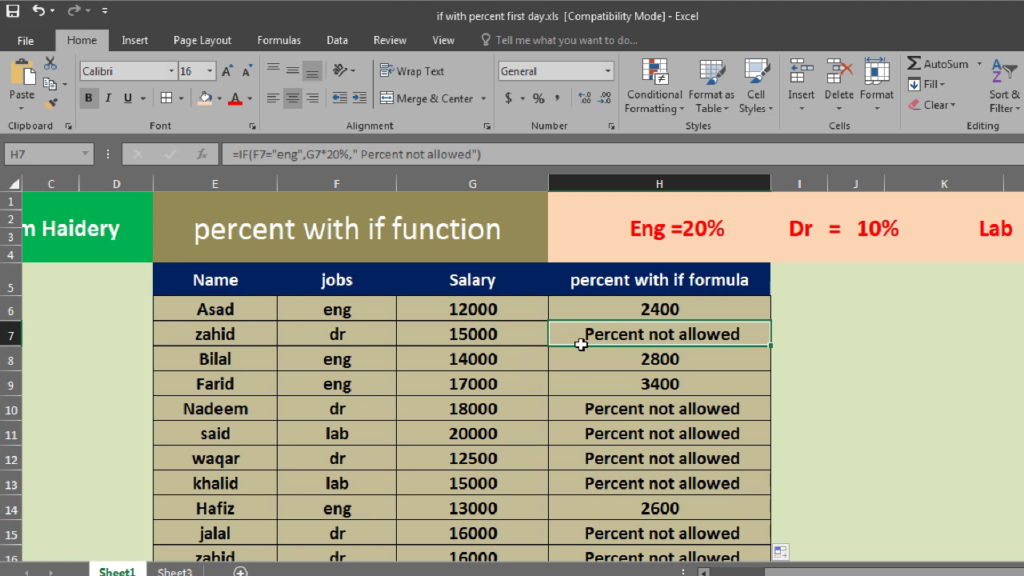
click(679, 309)
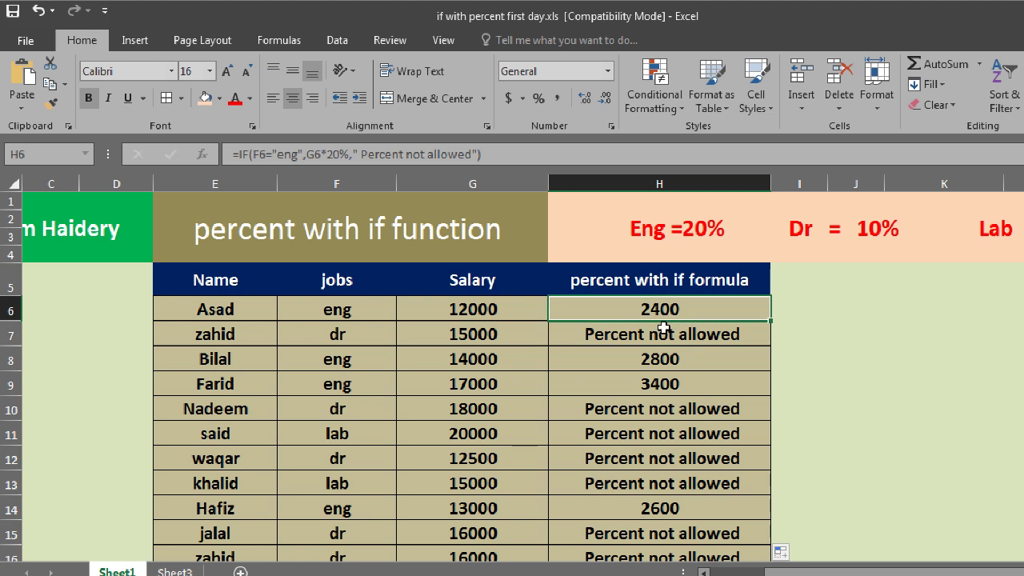
key(F2)
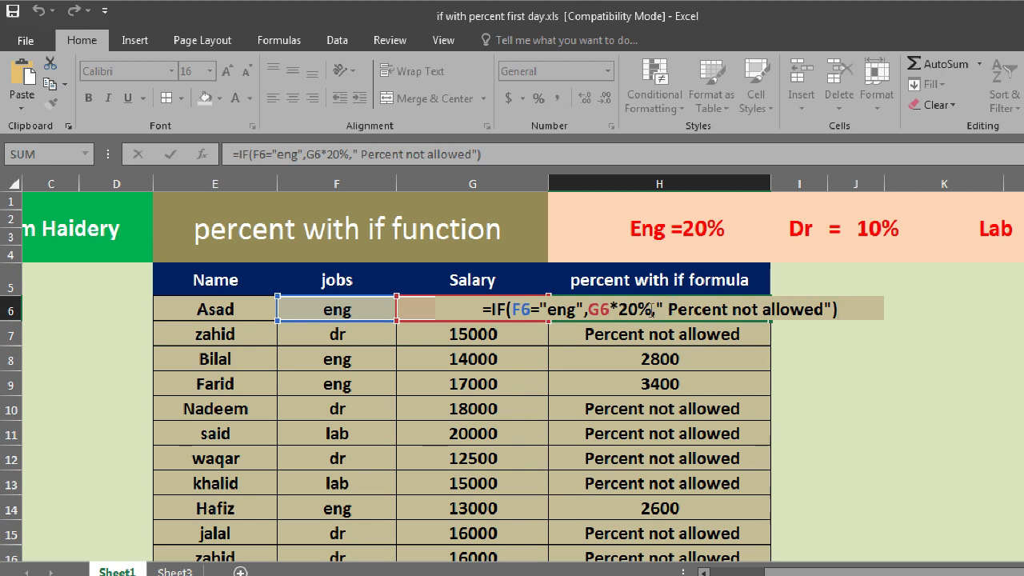
Replace H6's "Percent not allowed" argument with a nested IF beginning f6="Dr",
click(658, 308)
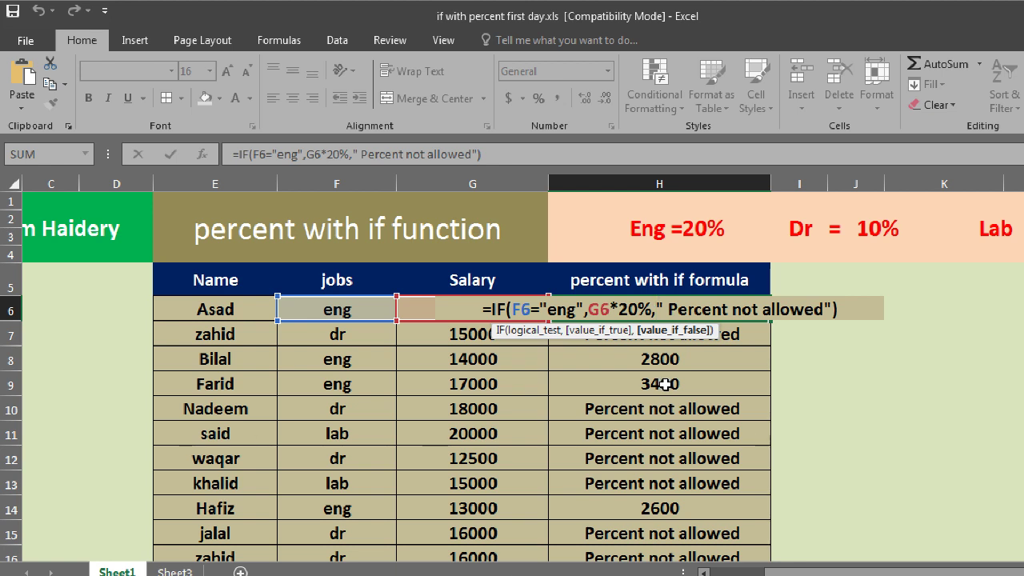
click(854, 314)
key(BackSpace)
key(BackSpace)
key(BackSpace)
key(BackSpace)
key(BackSpace)
key(BackSpace)
key(BackSpace)
key(BackSpace)
key(BackSpace)
key(BackSpace)
key(BackSpace)
key(BackSpace)
key(BackSpace)
key(BackSpace)
key(BackSpace)
key(BackSpace)
key(BackSpace)
key(BackSpace)
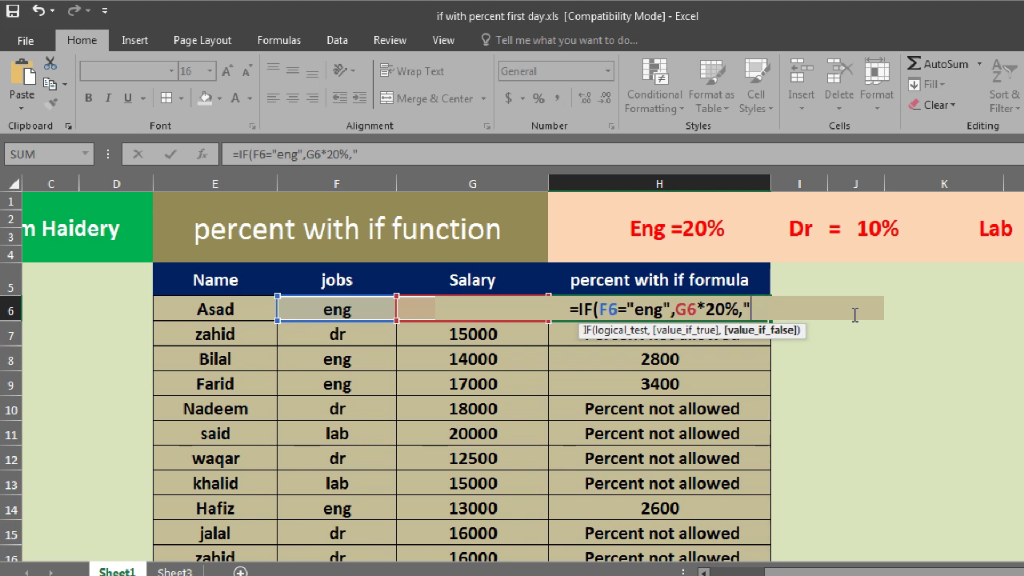
key(BackSpace)
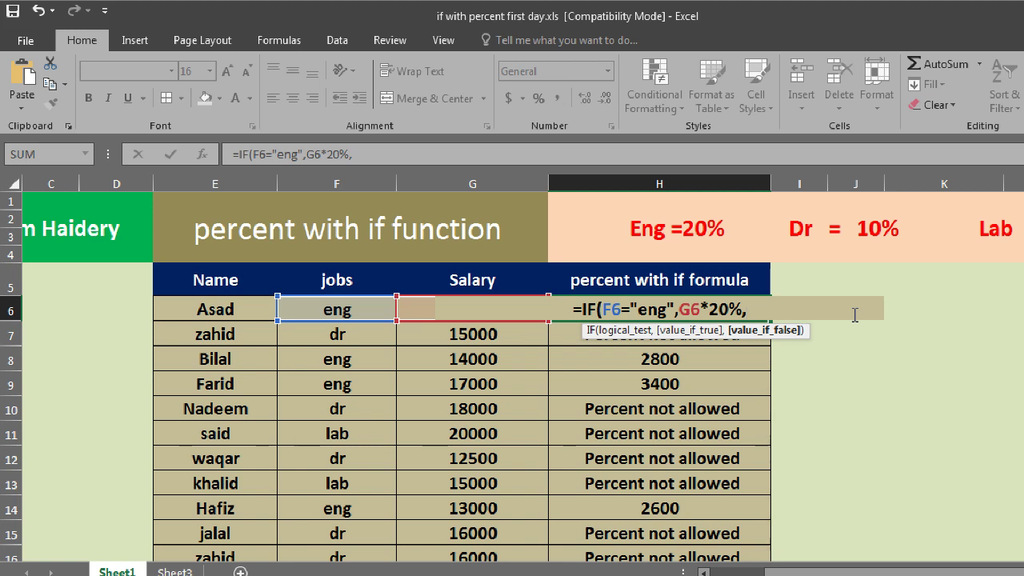
text(if)
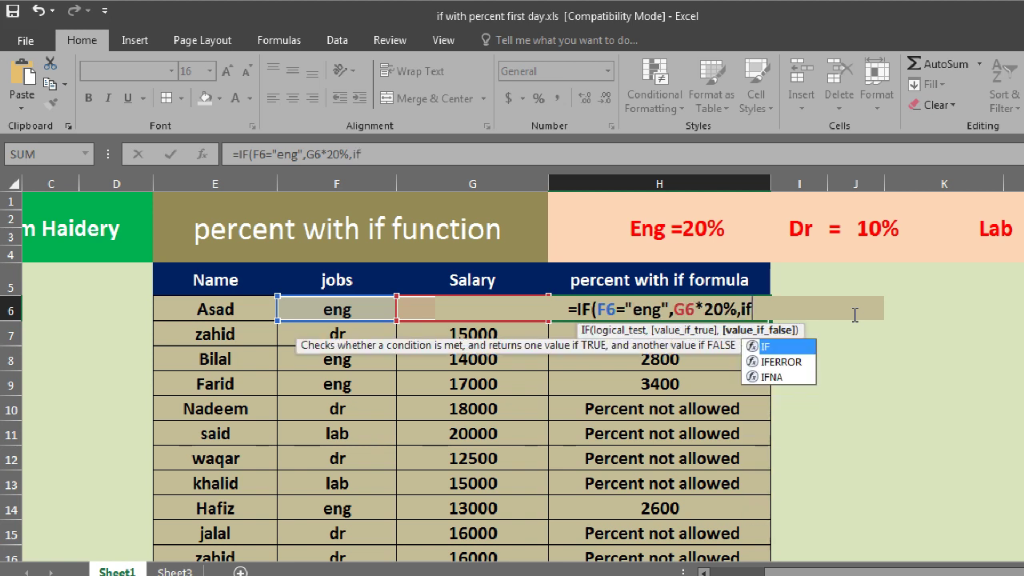
key(Tab)
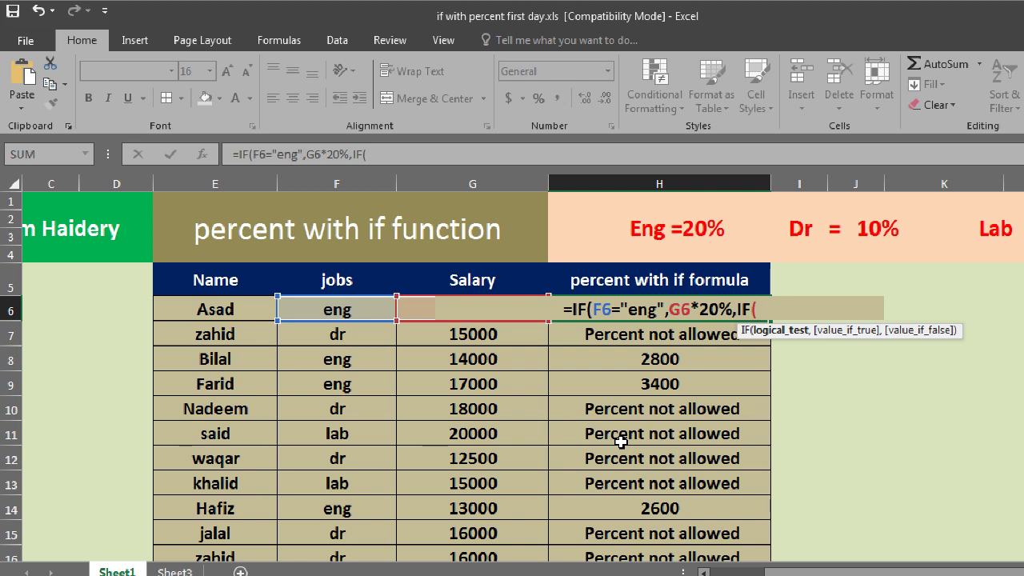
text(f6)
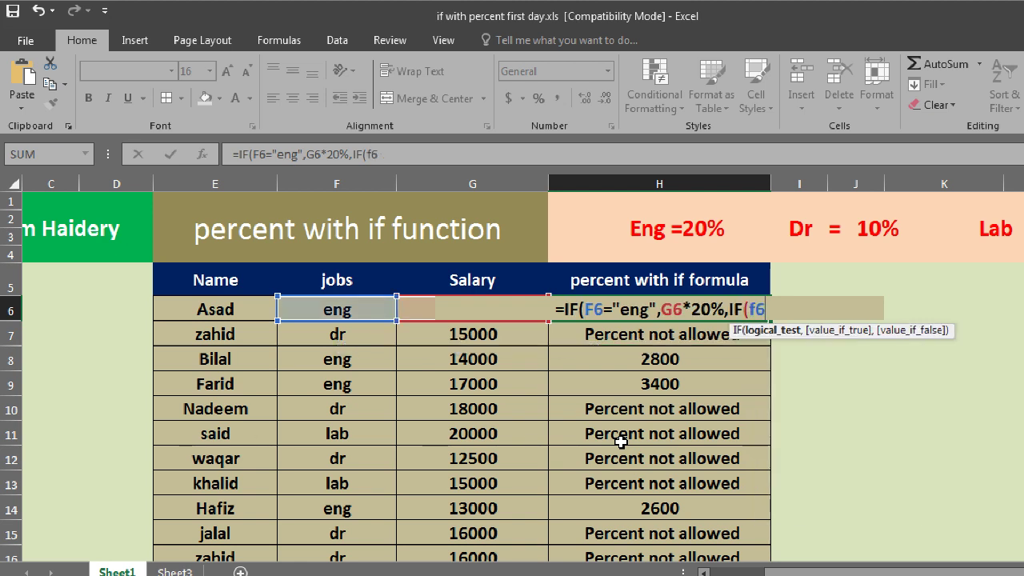
text(=)
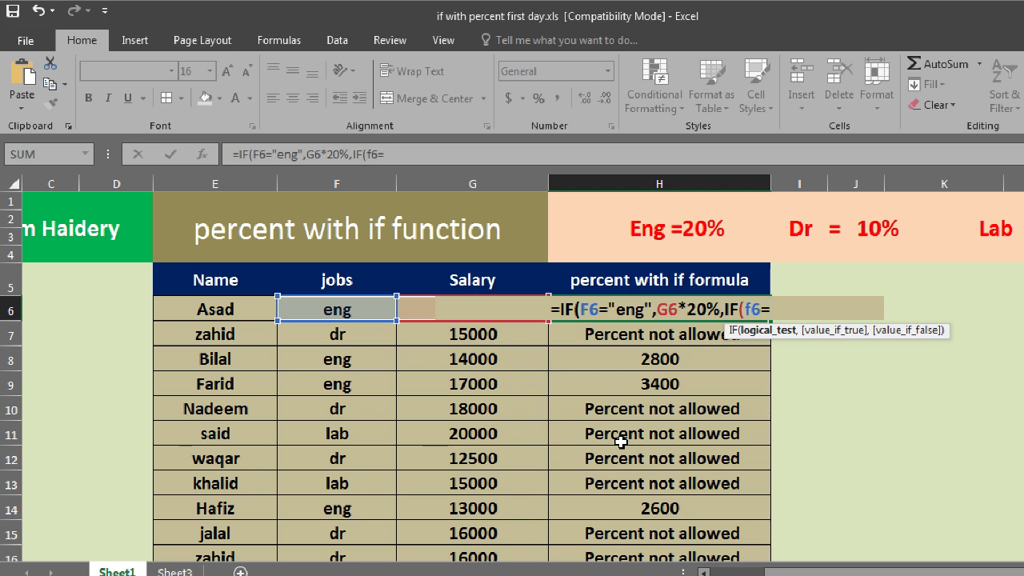
text(")
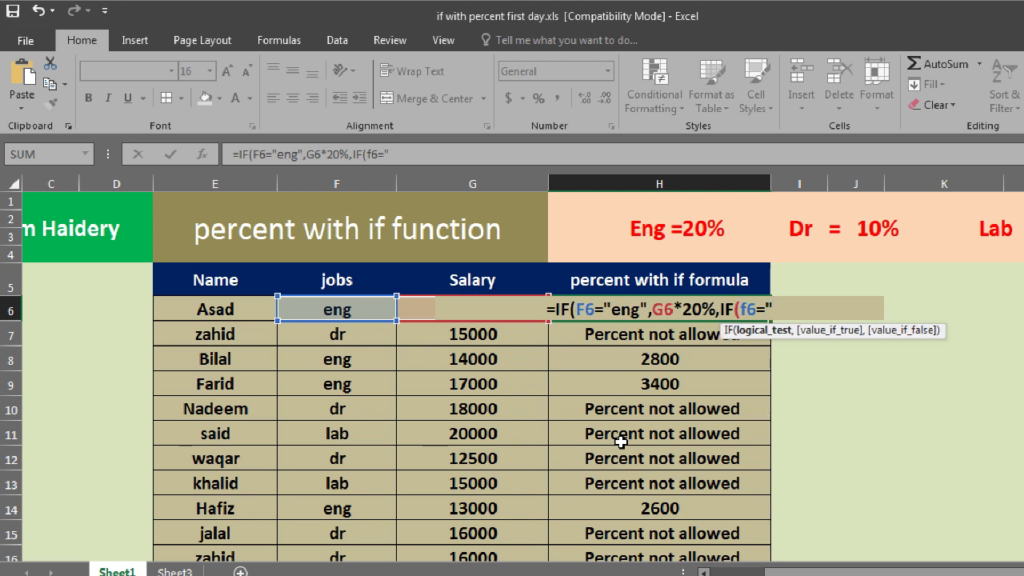
text(Dr)
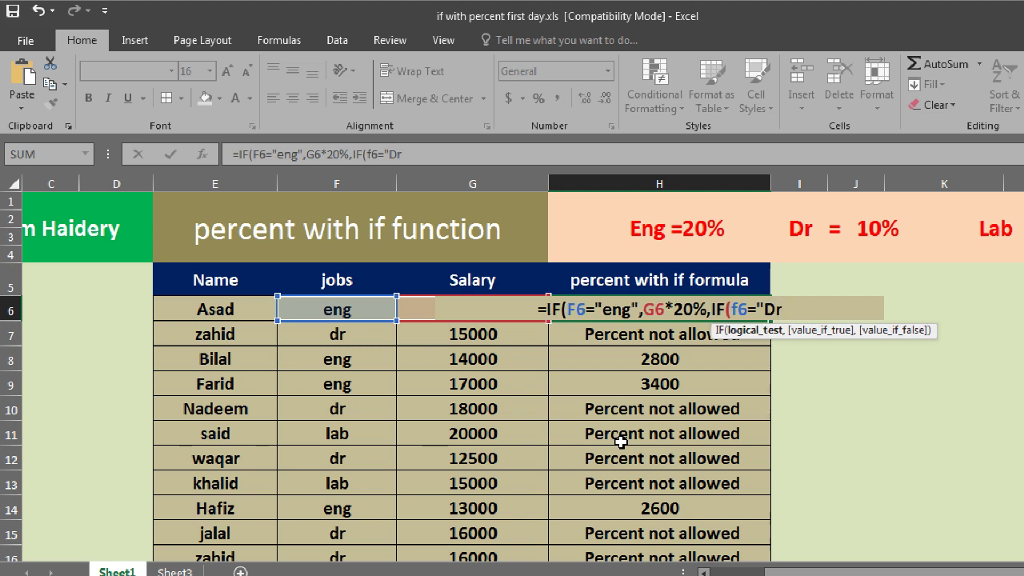
text(")
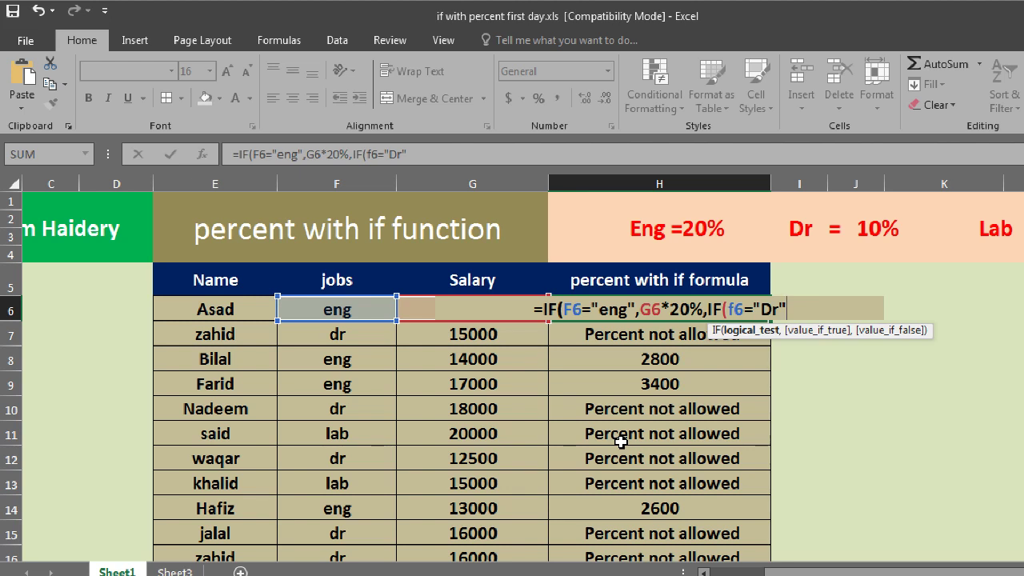
text(,)
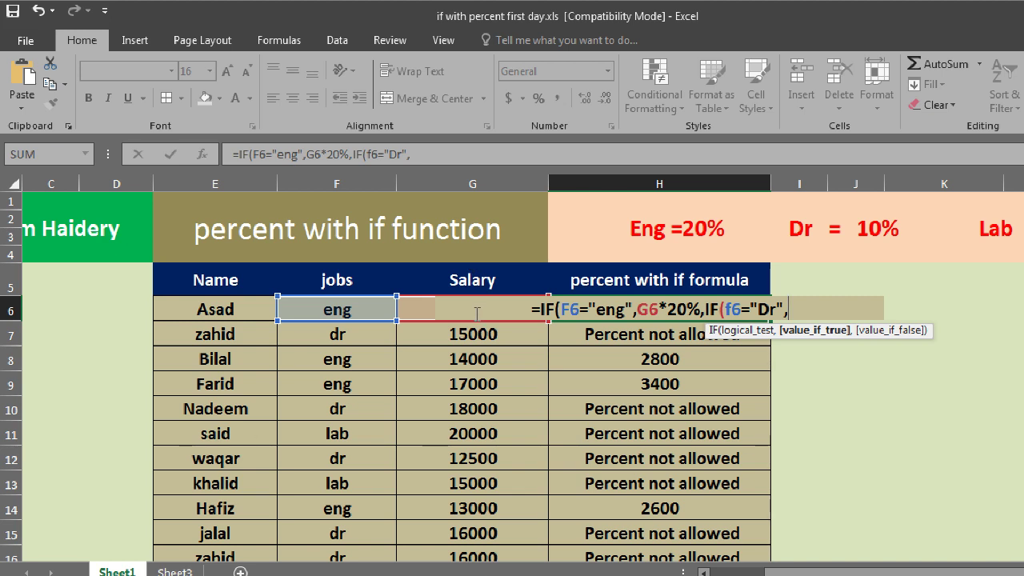
Complete the nested IF with g6*10% for Dr and " " as the blank fallback
text(g)
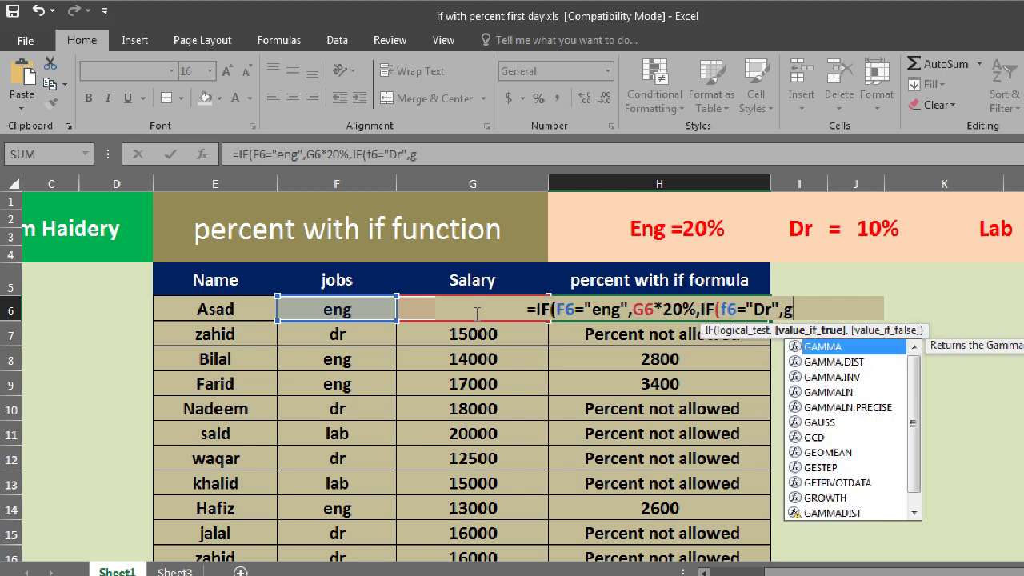
text(6)
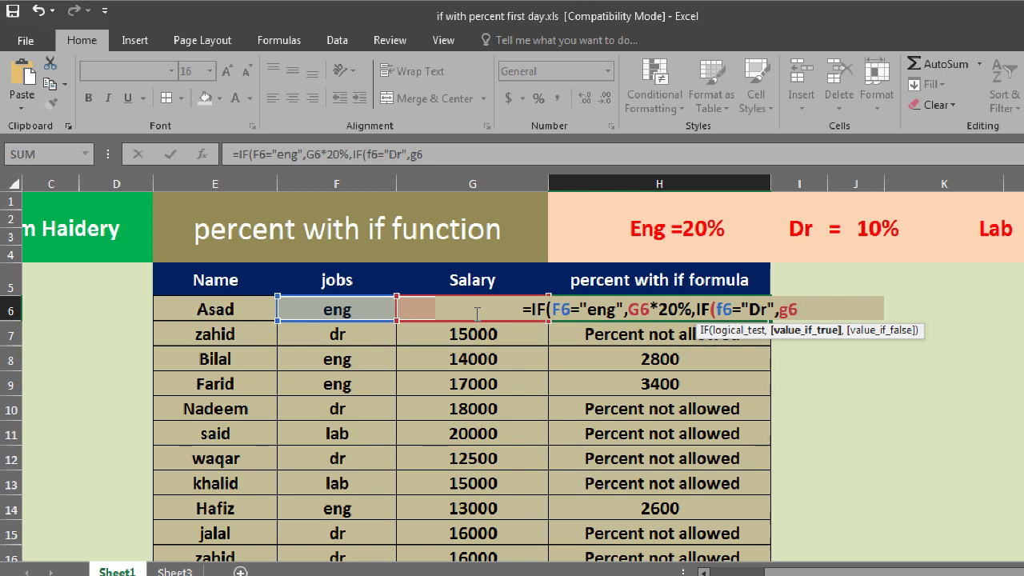
text(')
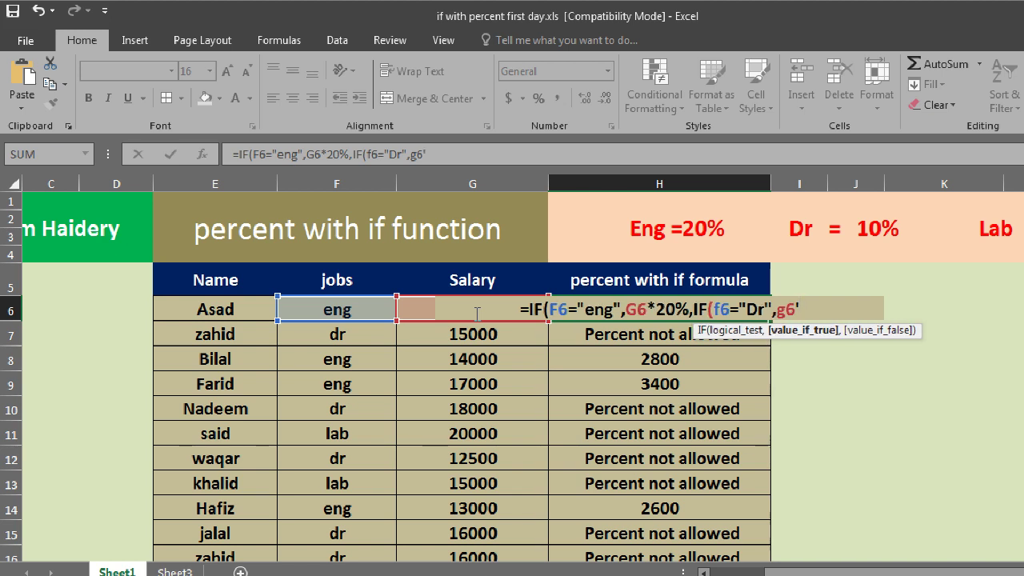
key(BackSpace)
text(&)
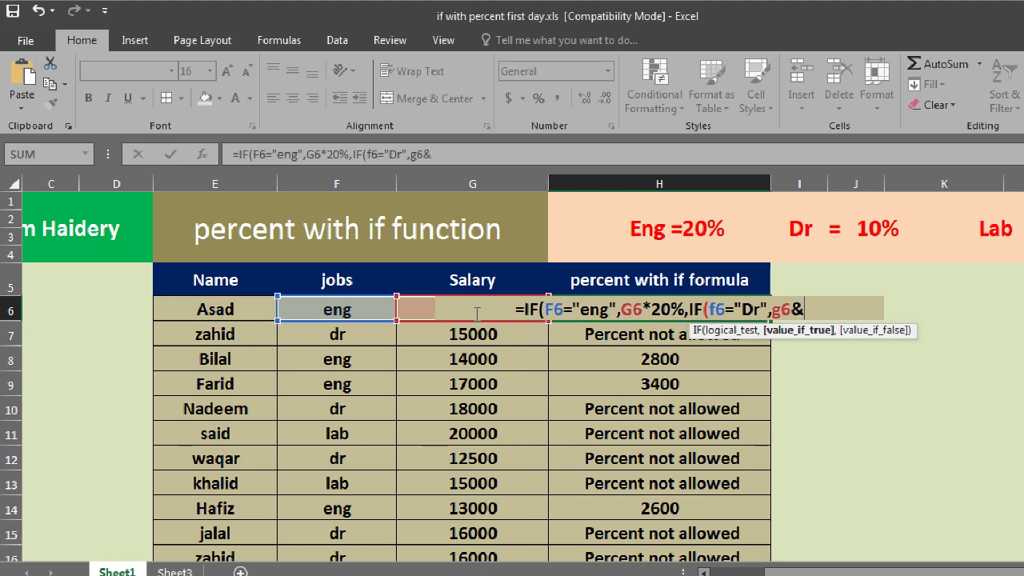
key(BackSpace)
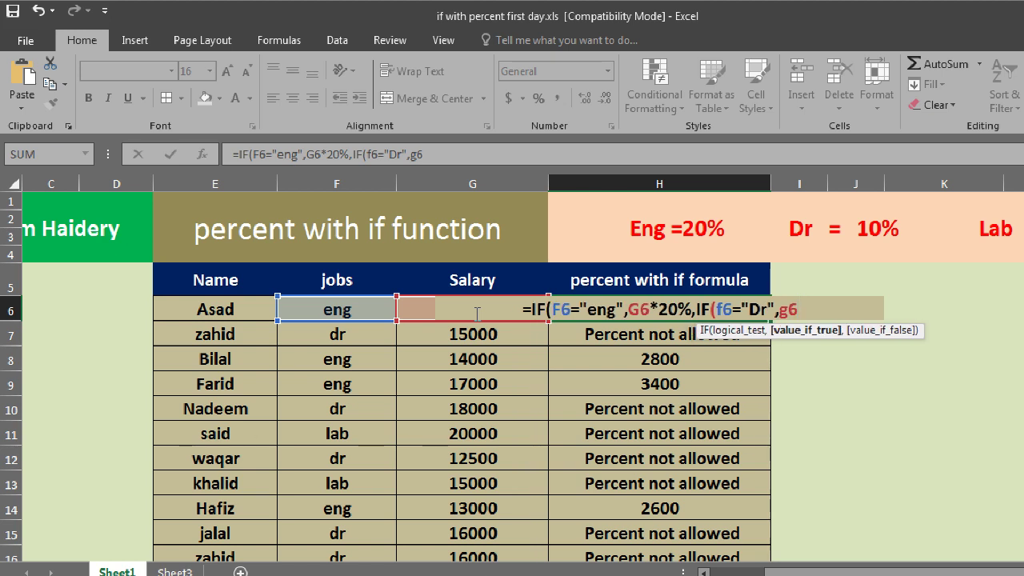
text(^)
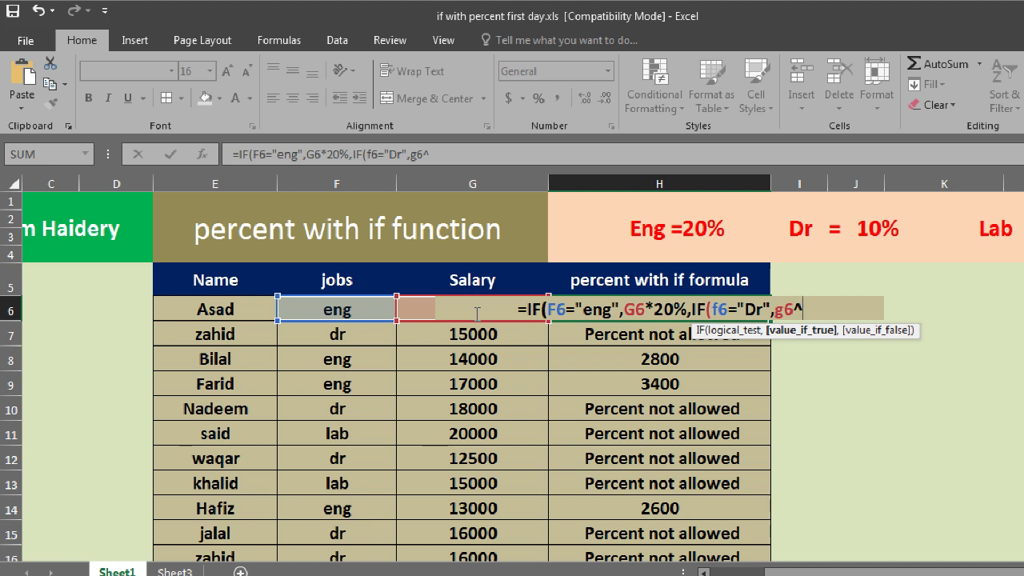
key(BackSpace)
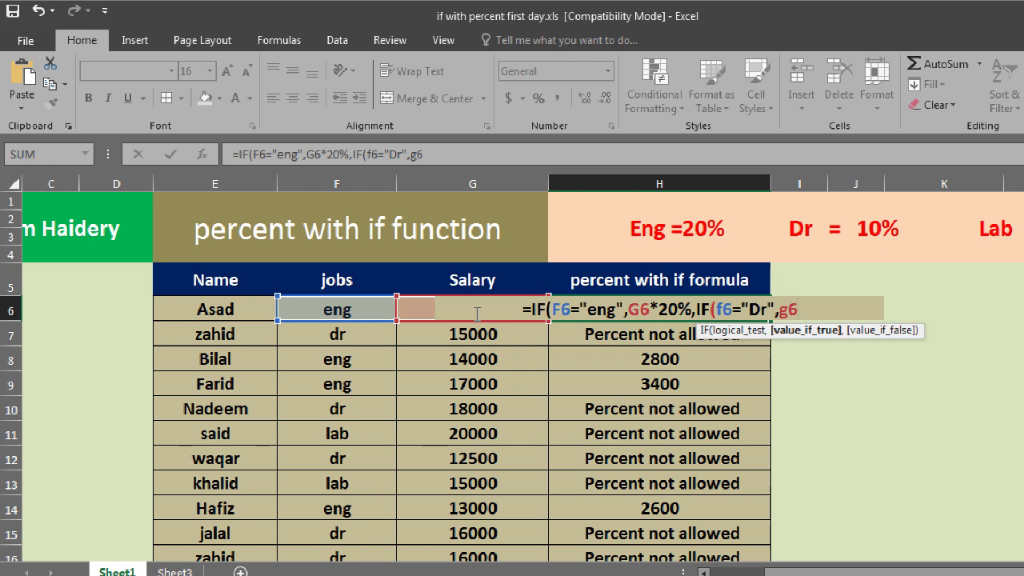
text(*)
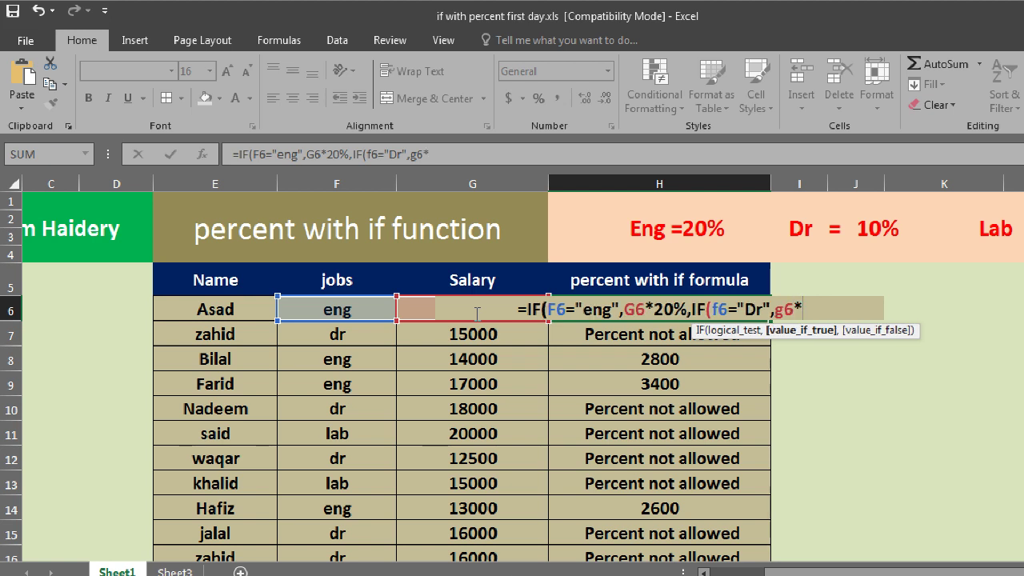
text(10)
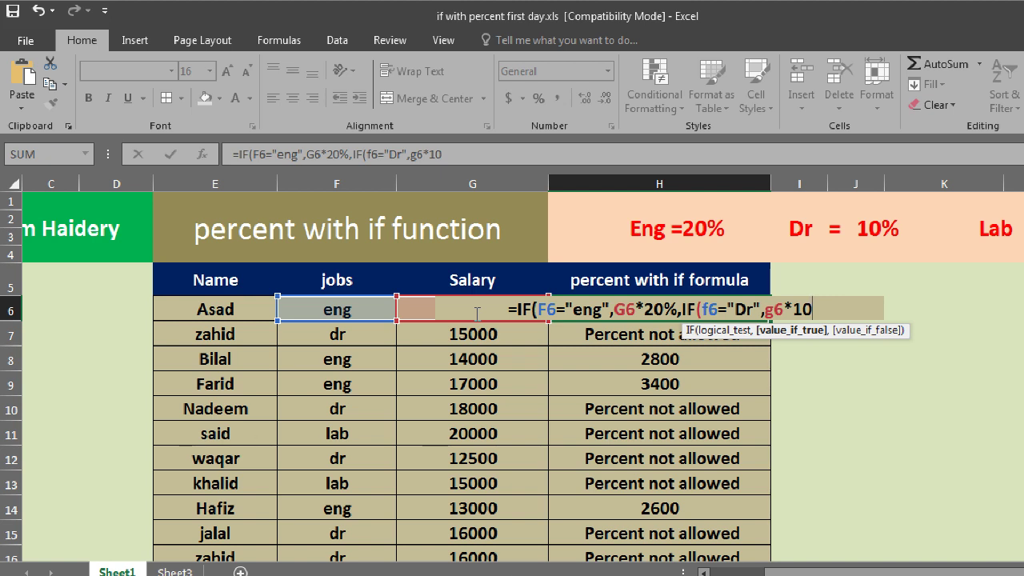
text(%)
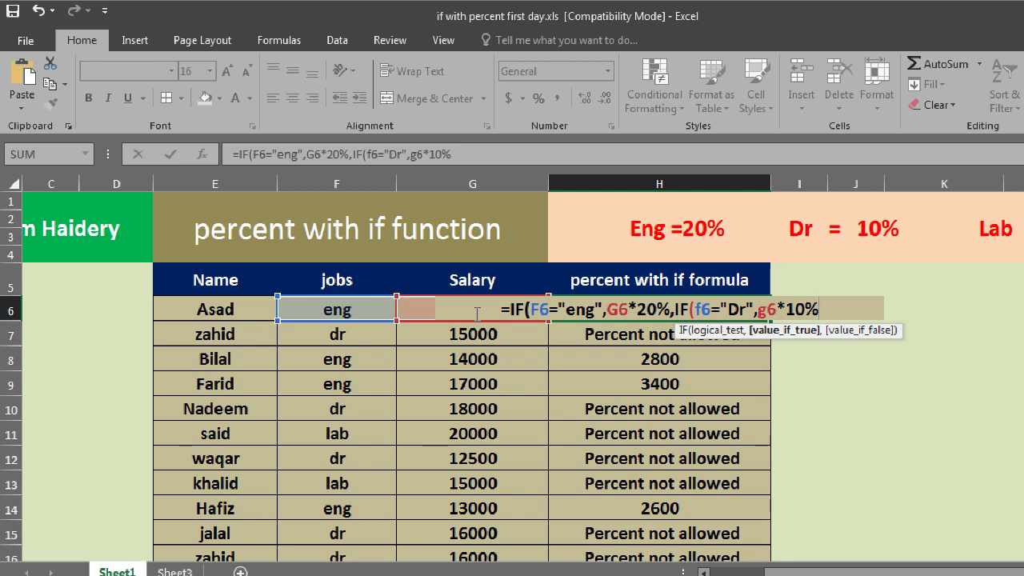
text(,)
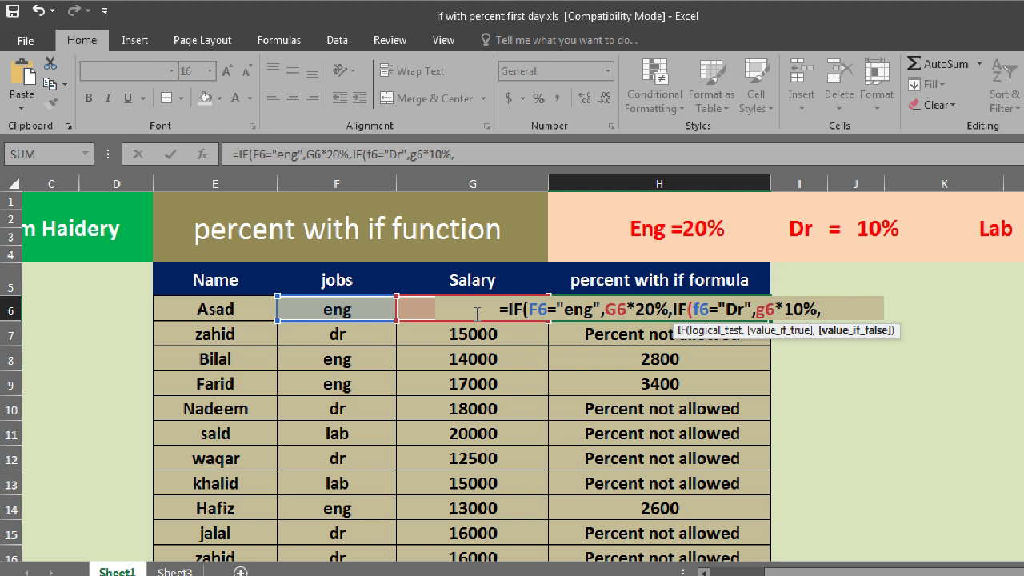
text(")
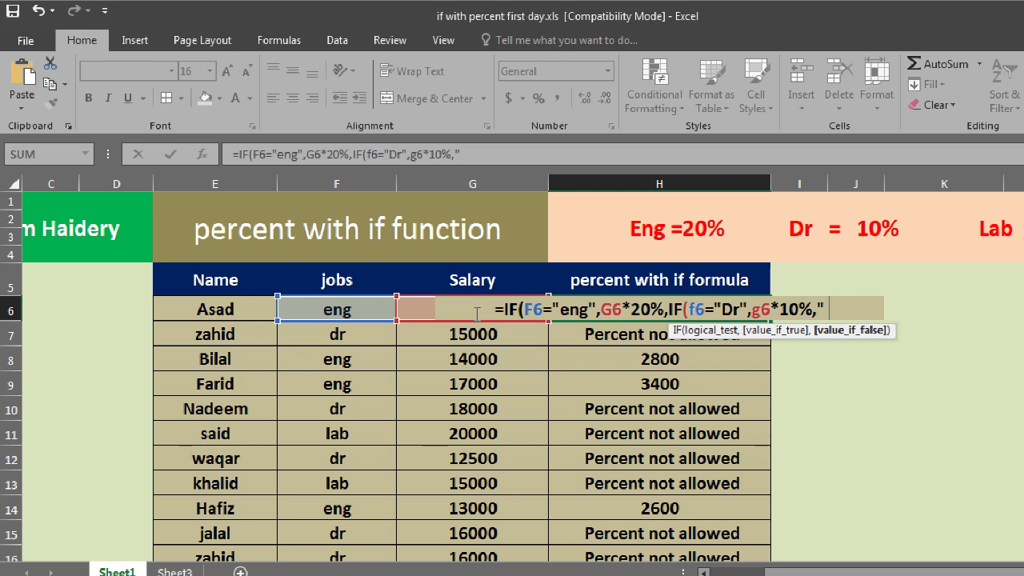
text( ")
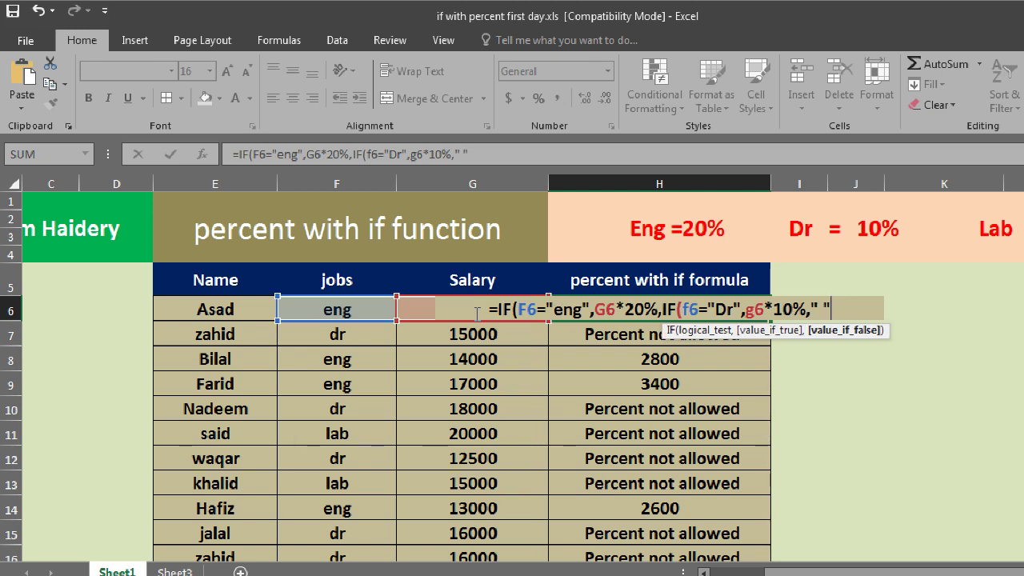
text()))
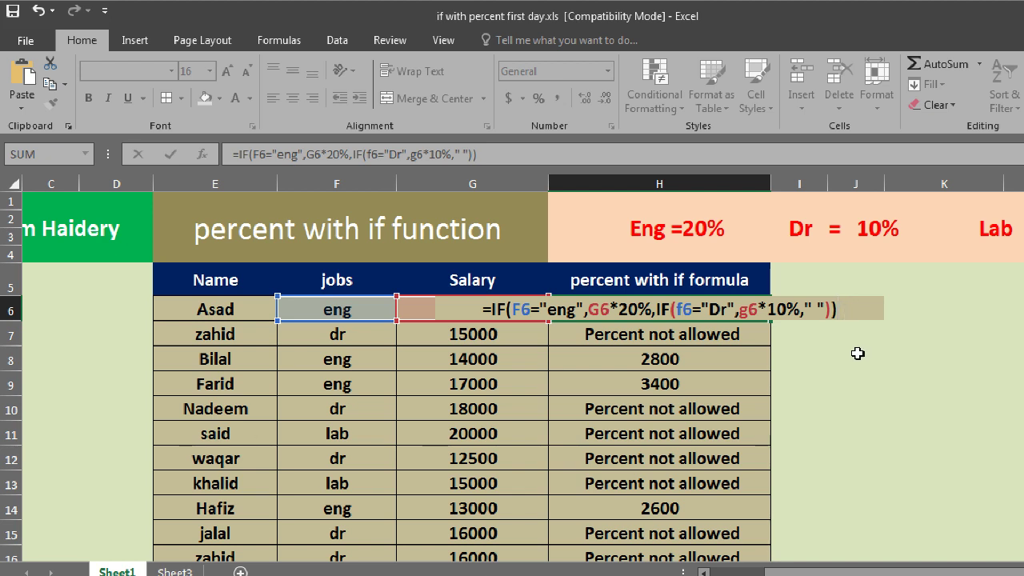
Commit the nested IF and fill it down column H, giving Dr rows 1500, 1800 and 1250
key(Return)
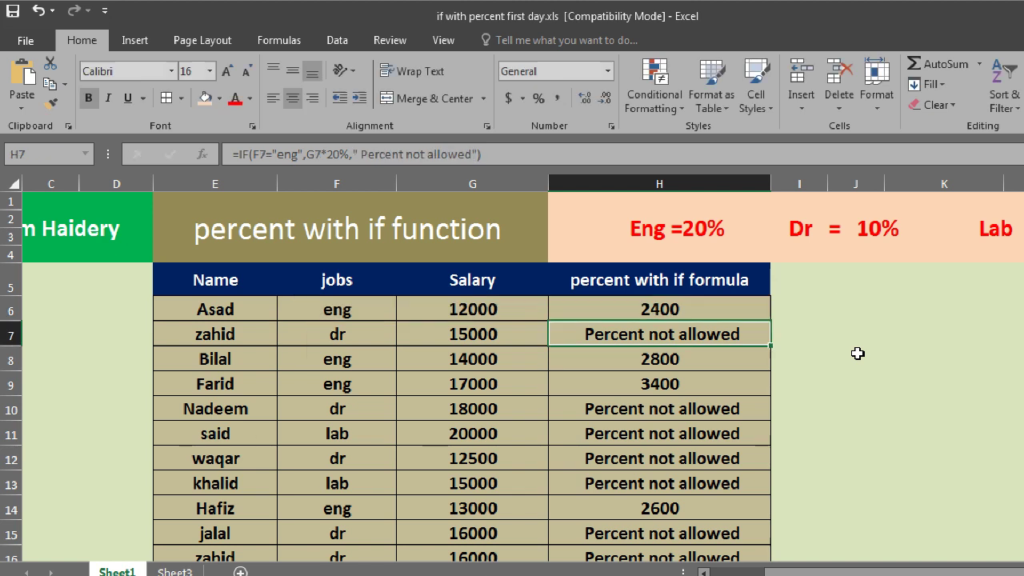
click(631, 299)
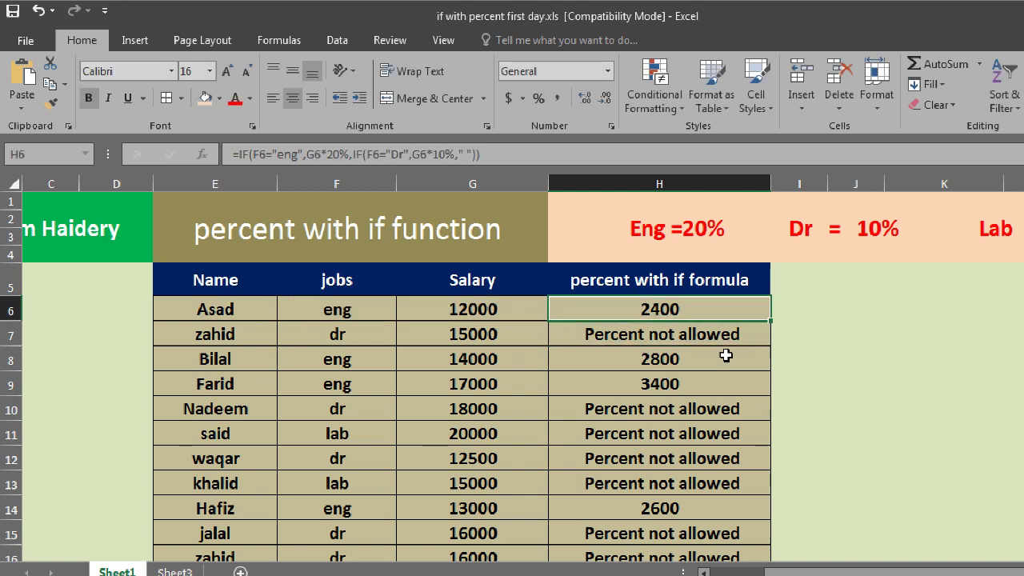
double_click(773, 322)
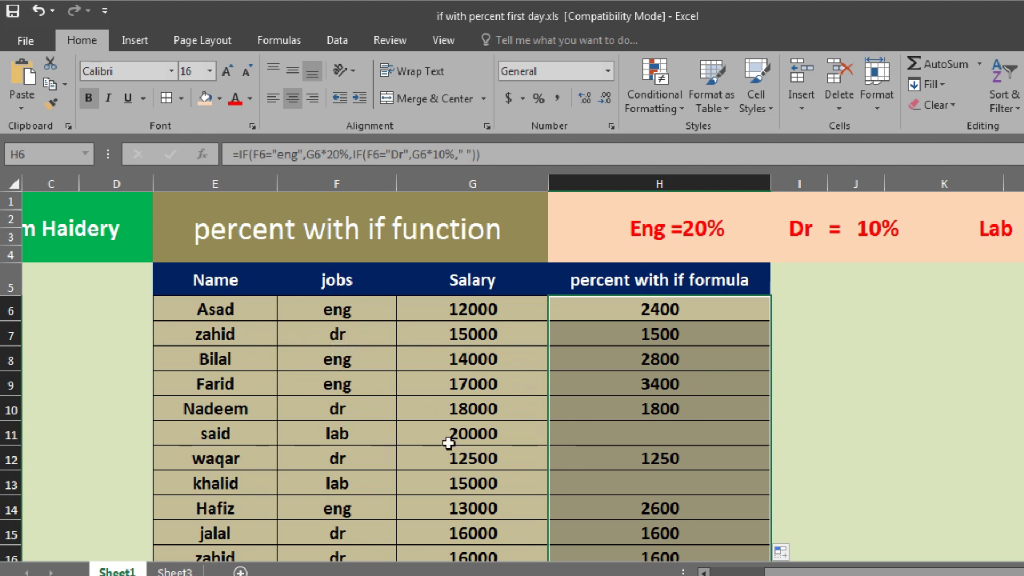
click(636, 431)
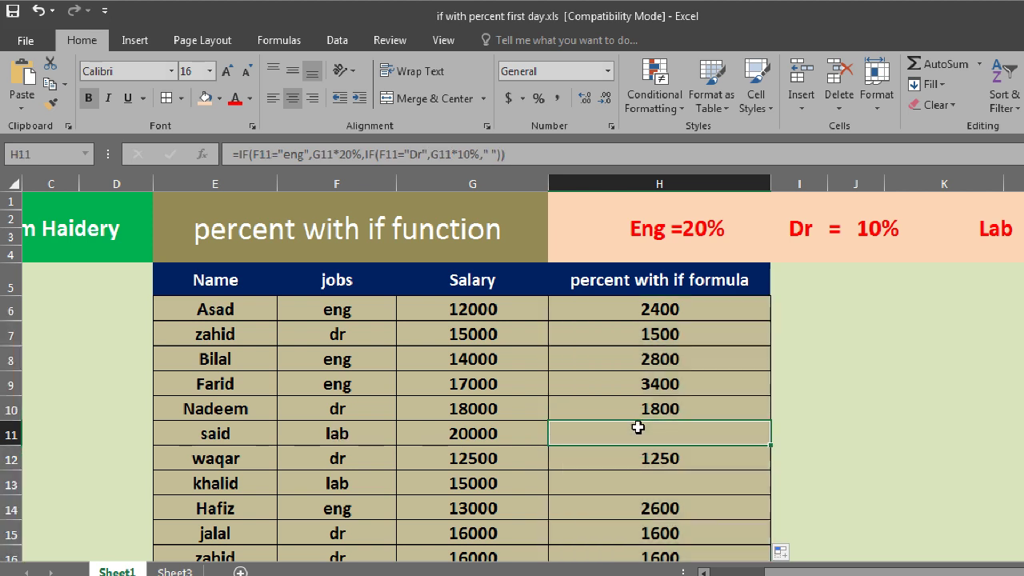
Change zahid's job in F7 from dr to lab
click(336, 336)
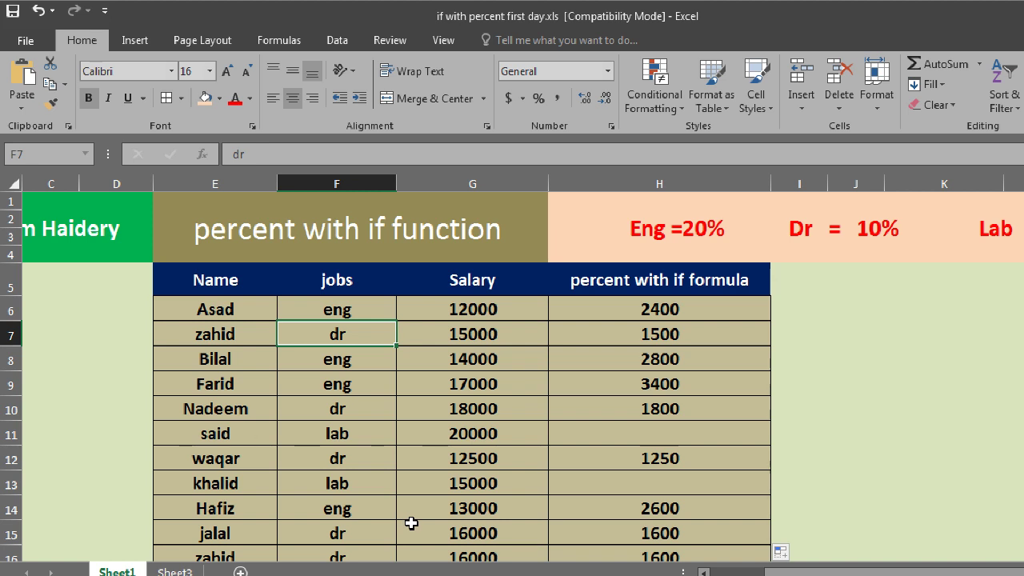
text(lab)
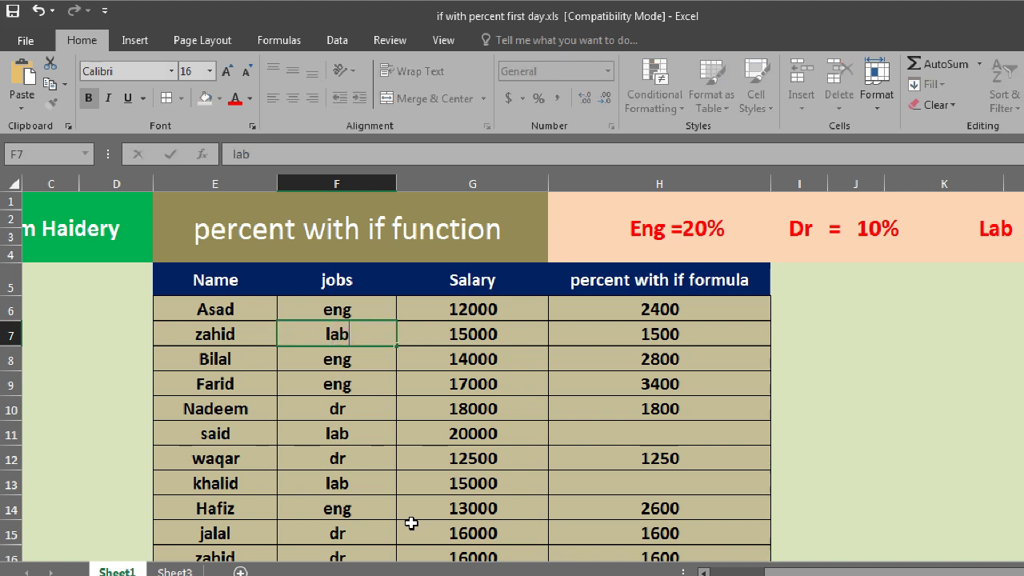
key(Return)
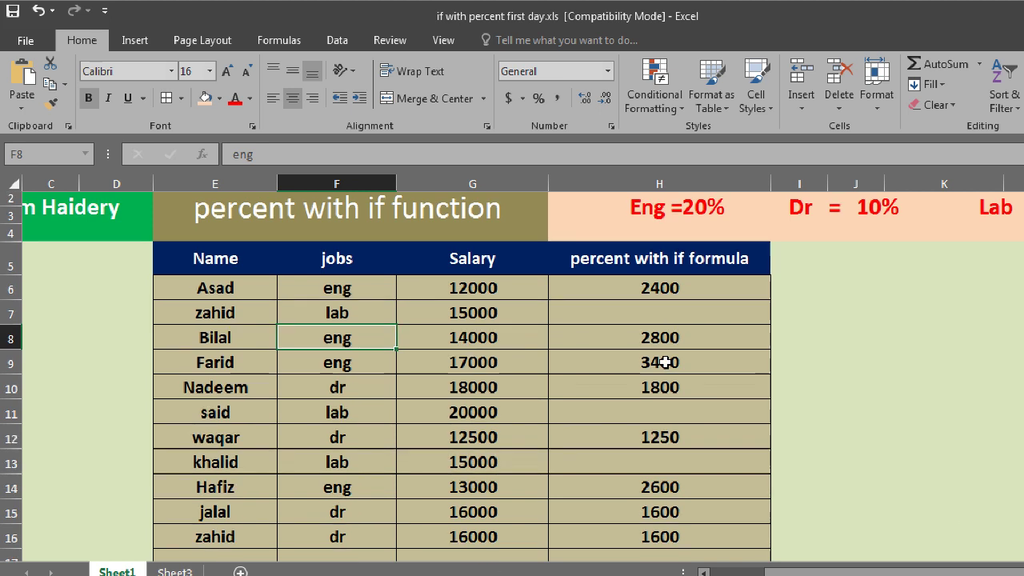
Check the copied formula in H15, then reopen H6's formula in-cell at its empty text argument
scroll(663, 364, down, 2)
click(646, 404)
scroll(646, 376, up, 2)
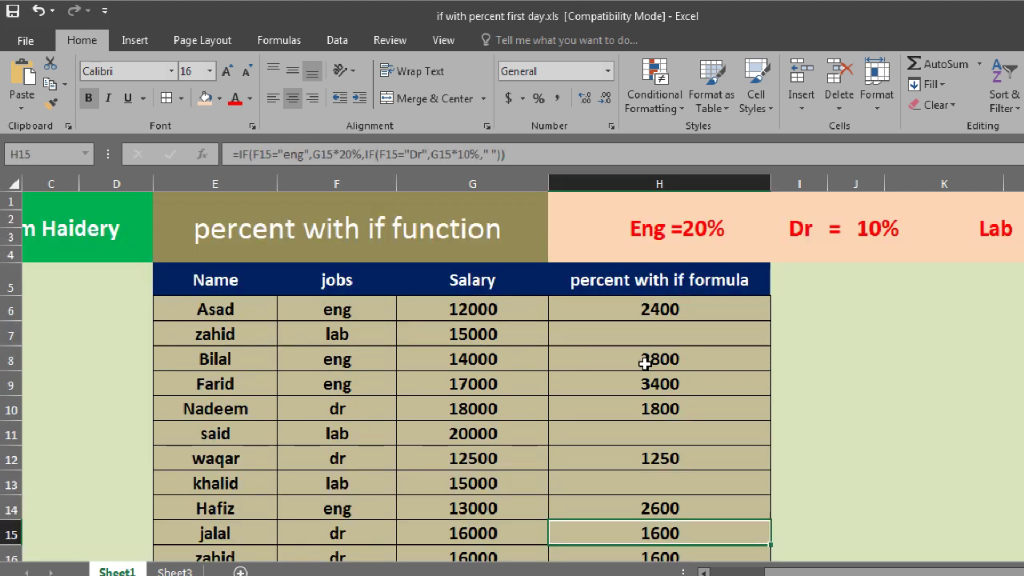
click(670, 310)
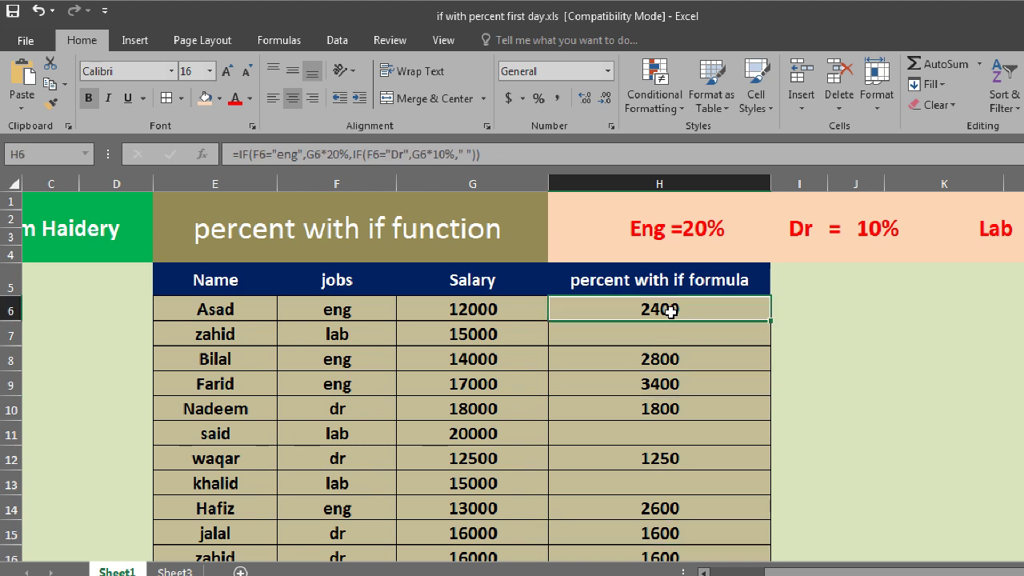
double_click(670, 310)
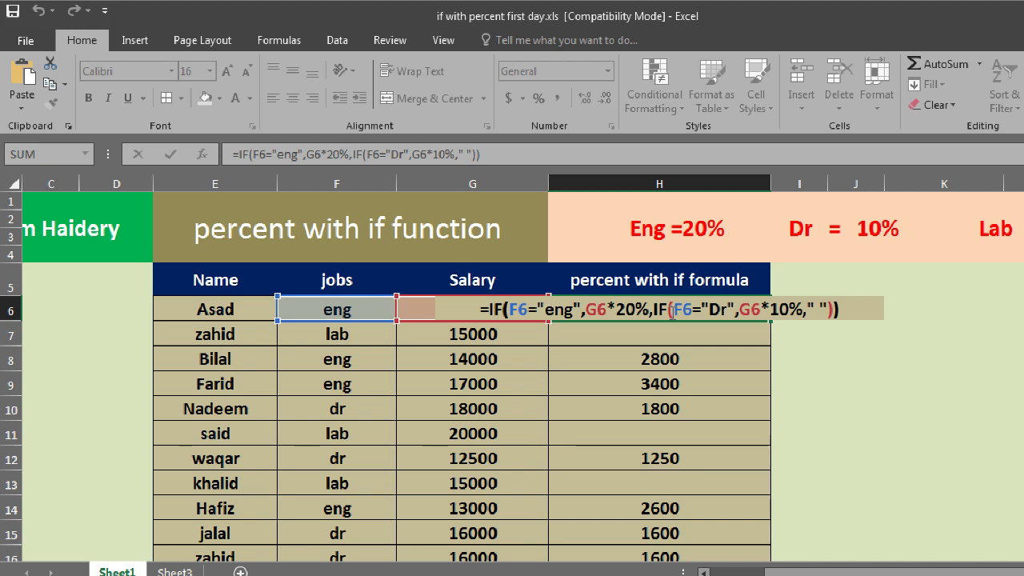
click(671, 312)
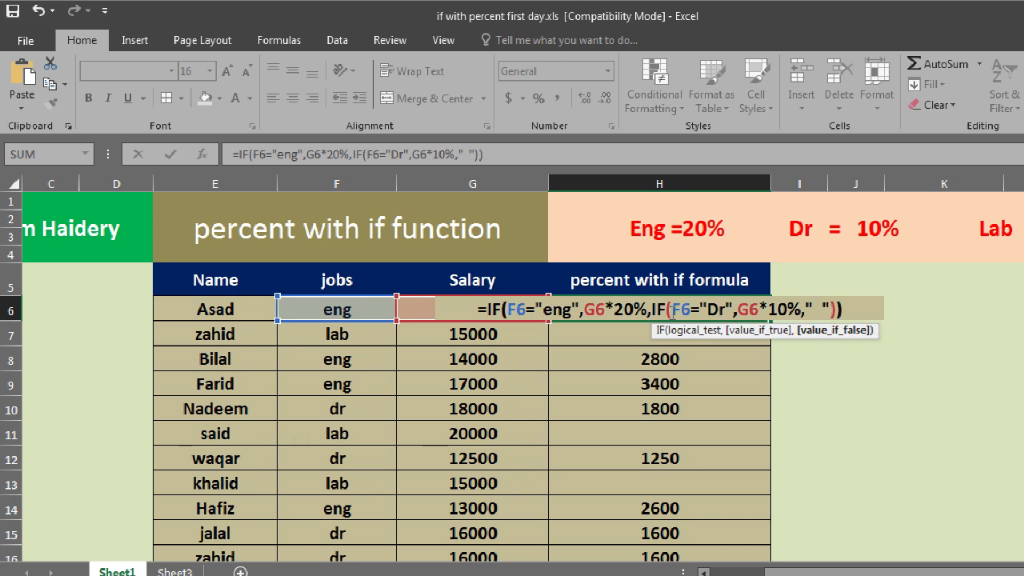
Put "Percent not allowed" in the nested IF's final argument and fill it down column H
text(Percent no)
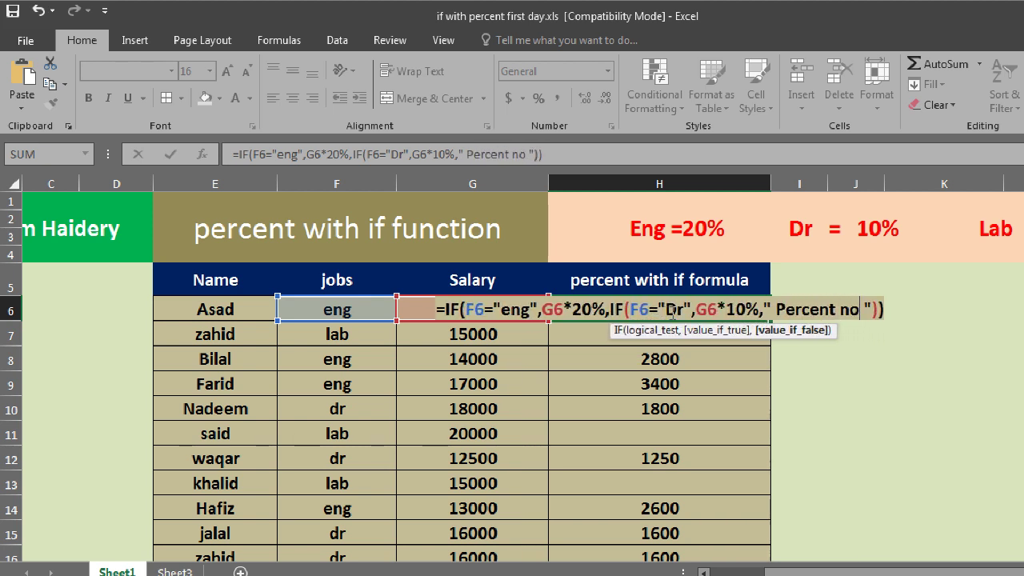
text(t allo)
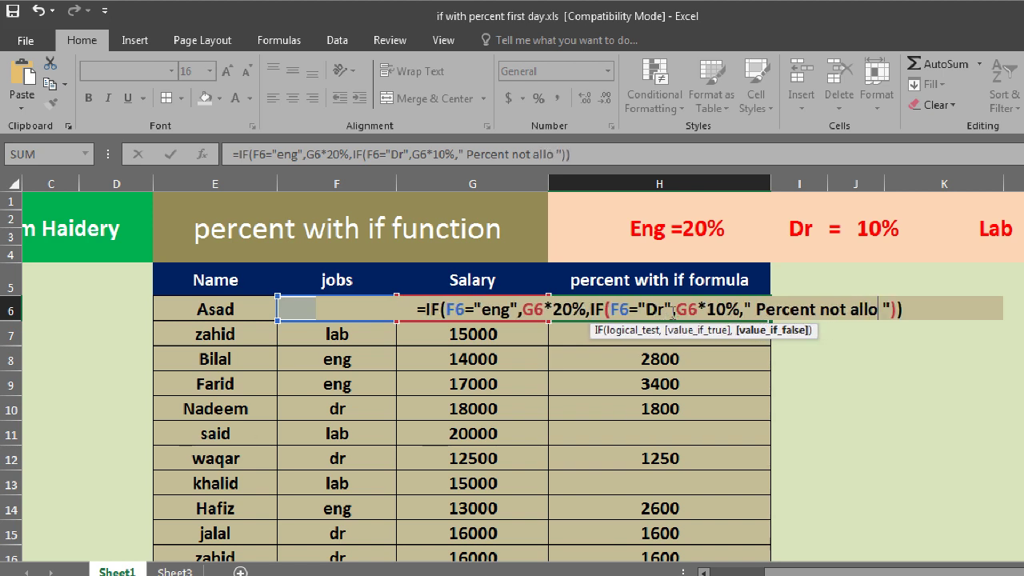
text(wed)
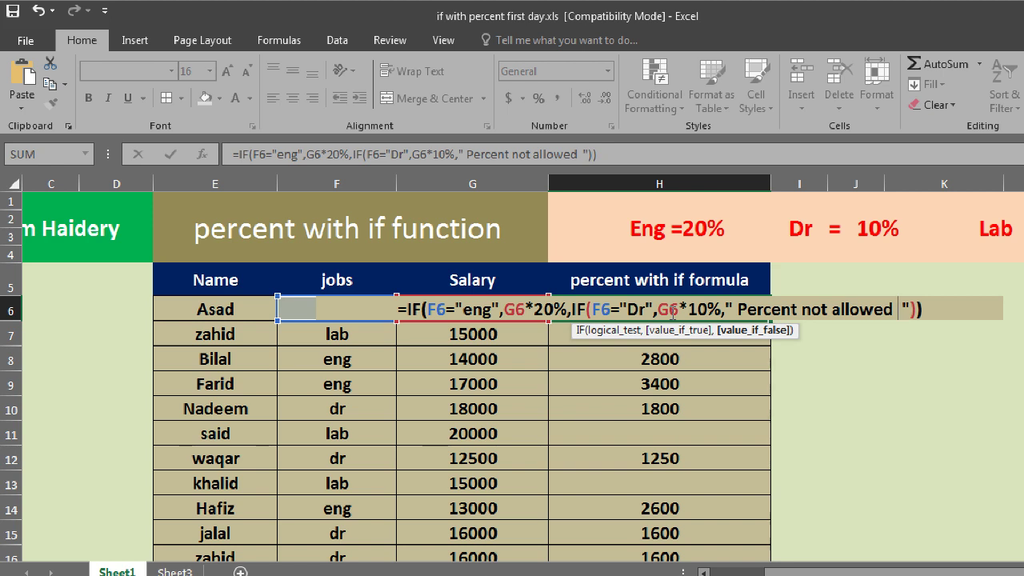
key(Return)
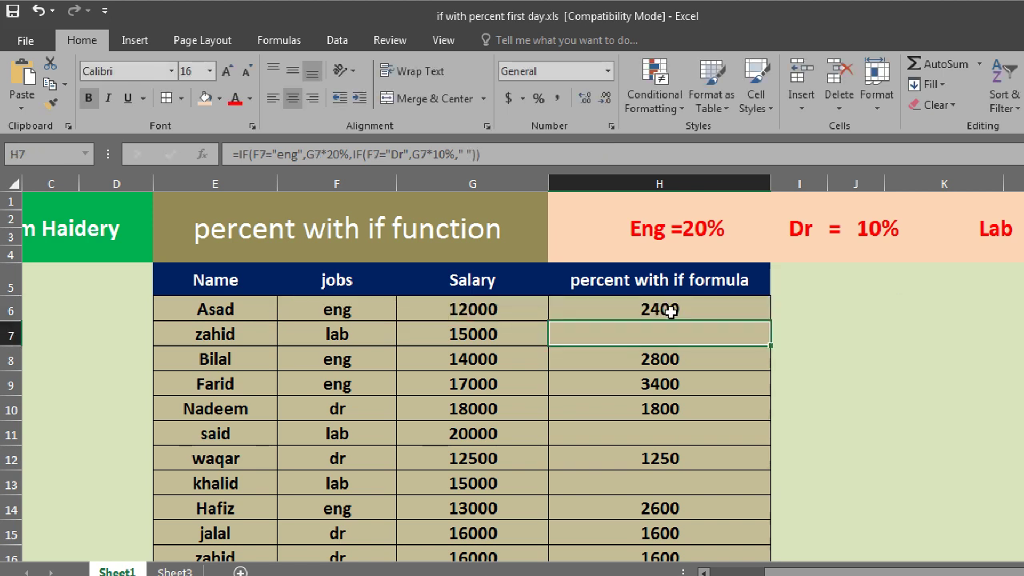
click(670, 312)
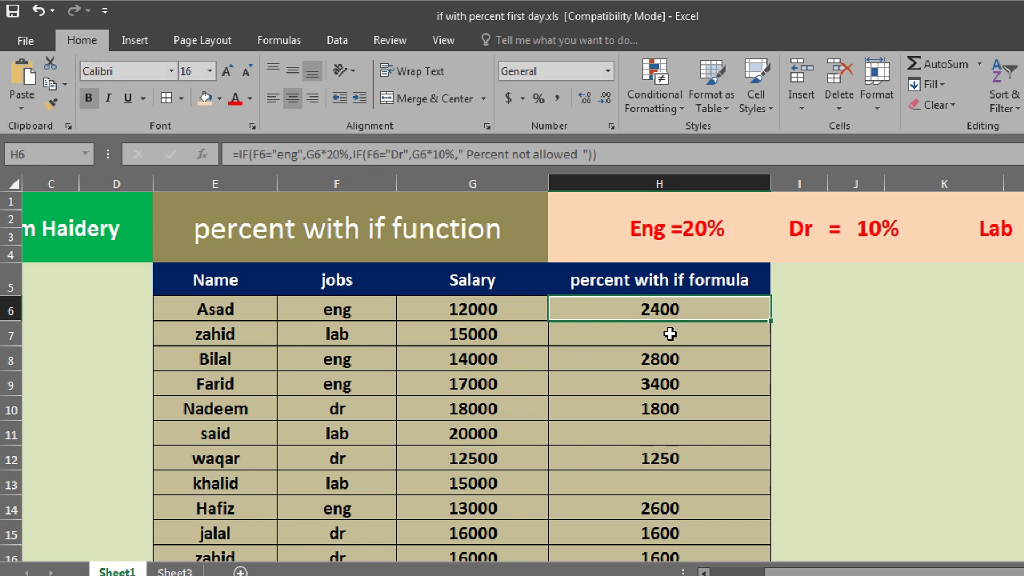
double_click(771, 320)
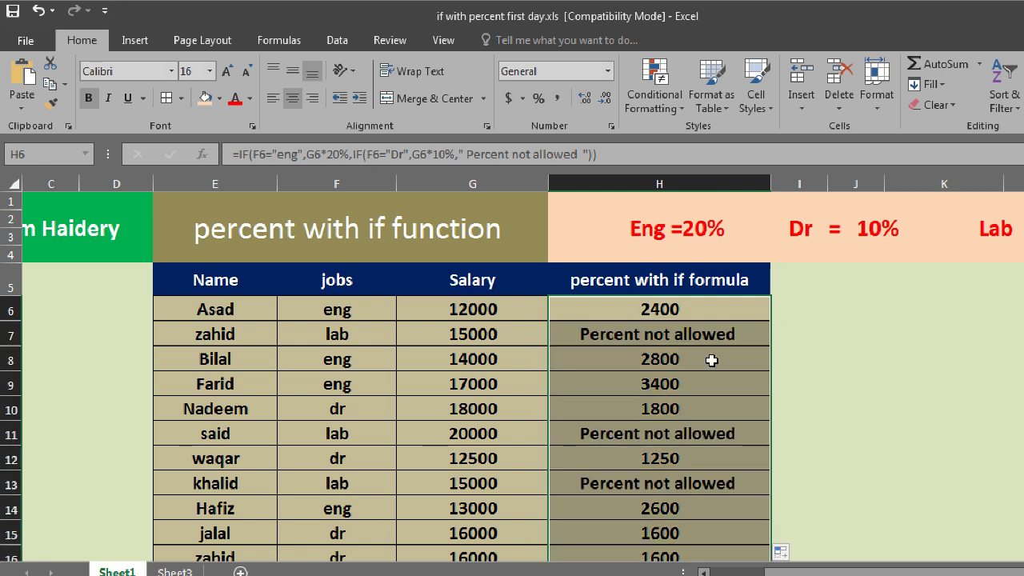
Check the lab result in H11, the formula in H8 and the salary in G6
click(636, 437)
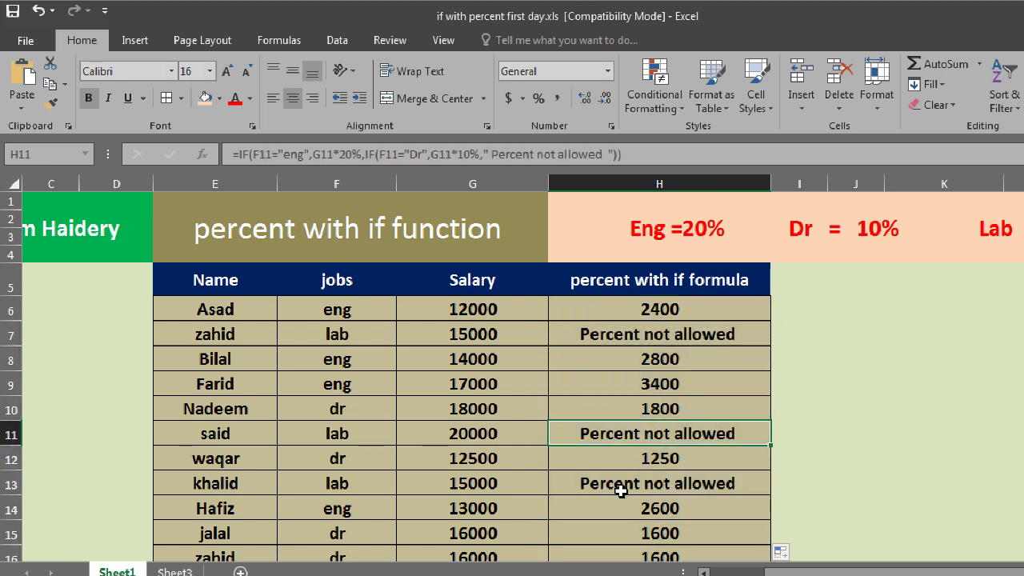
click(636, 360)
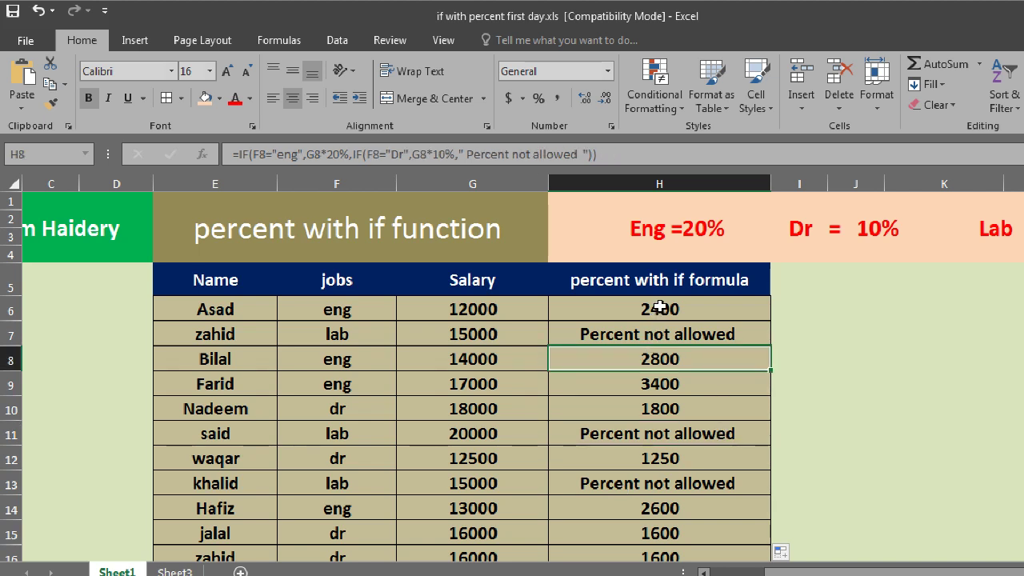
key(Up)
key(Up)
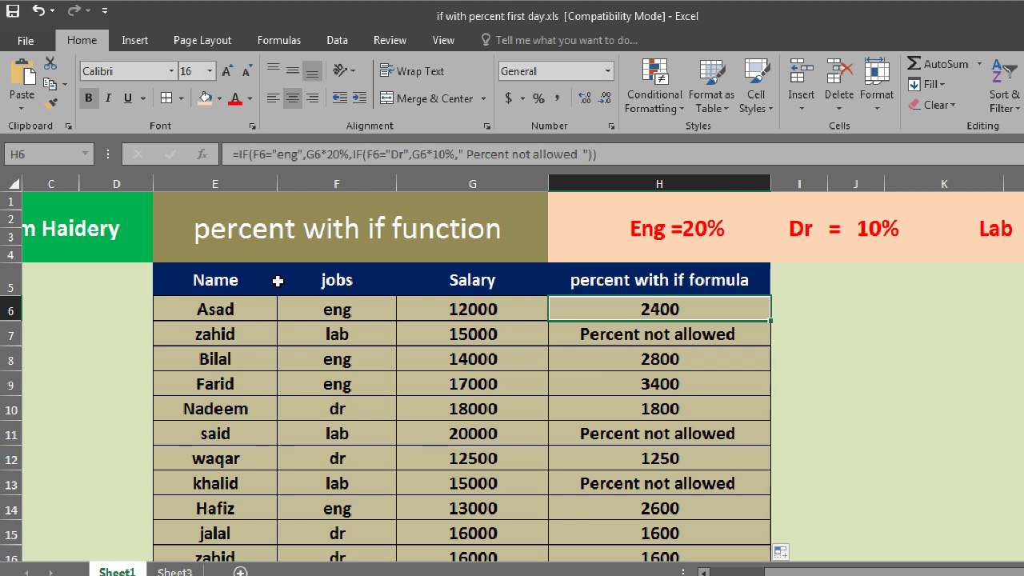
click(453, 312)
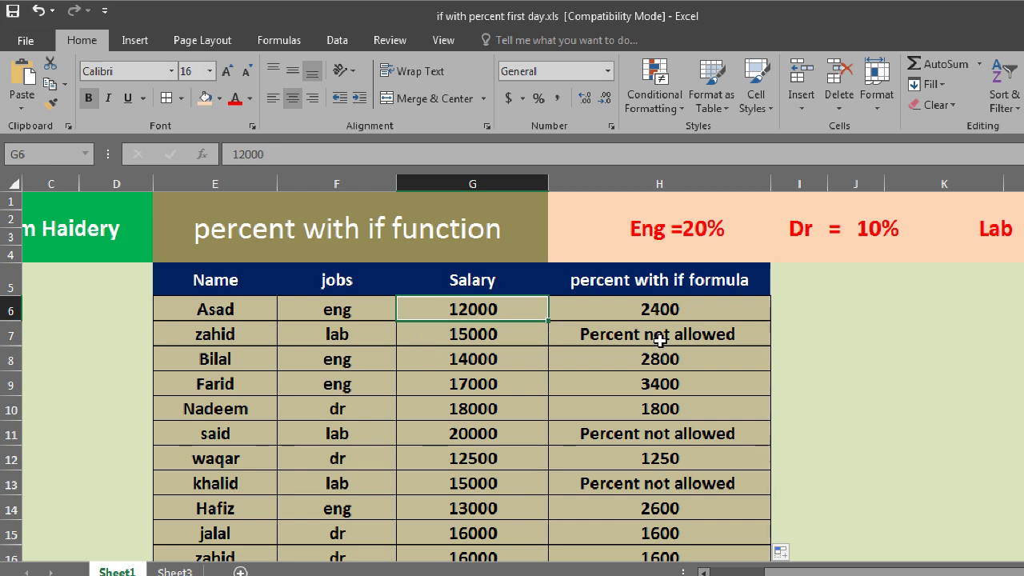
click(685, 312)
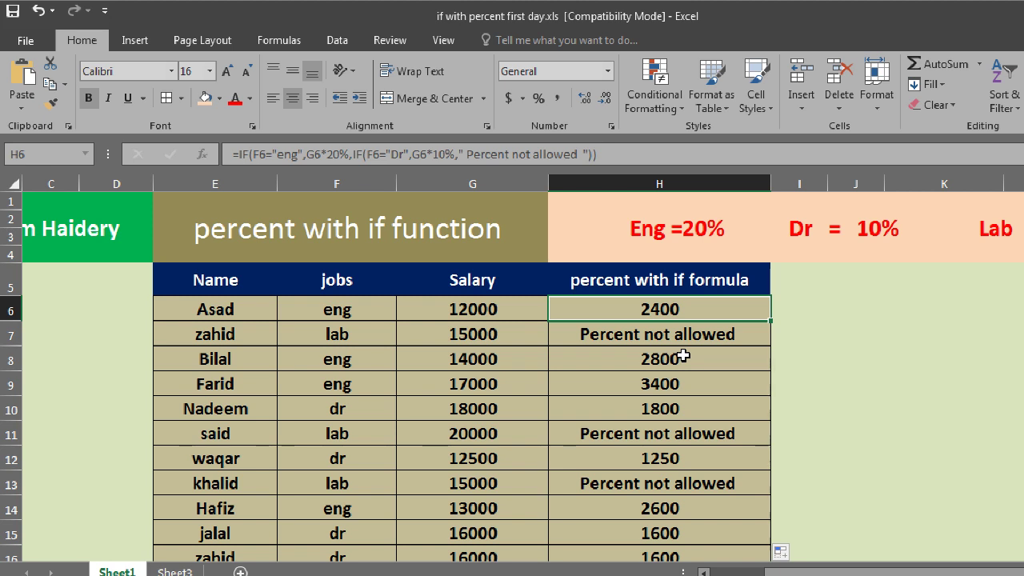
Change H6's branches to G6+G6*20% for eng and G6+G6*10% for Dr, showing 14400
key(F2)
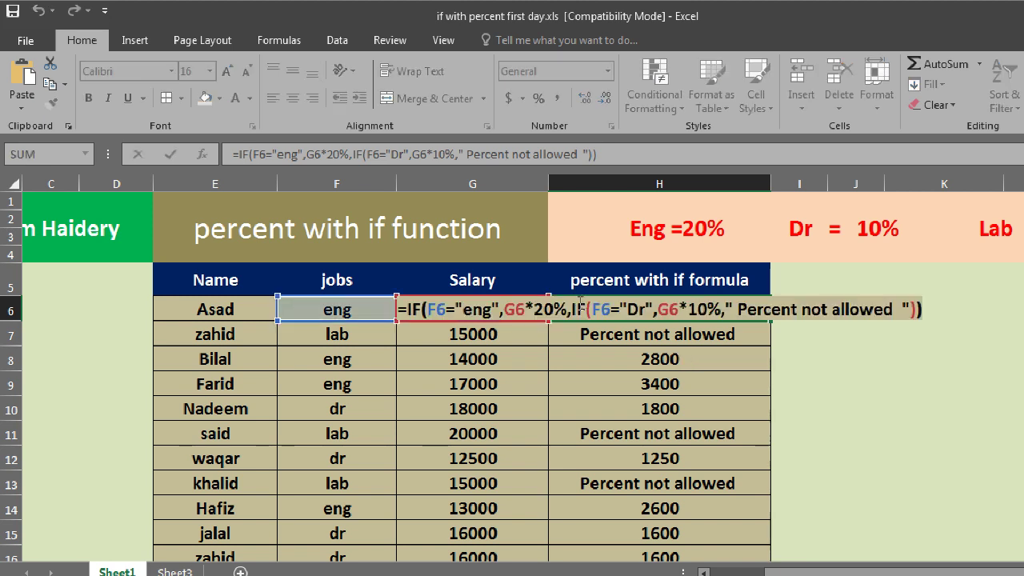
click(504, 310)
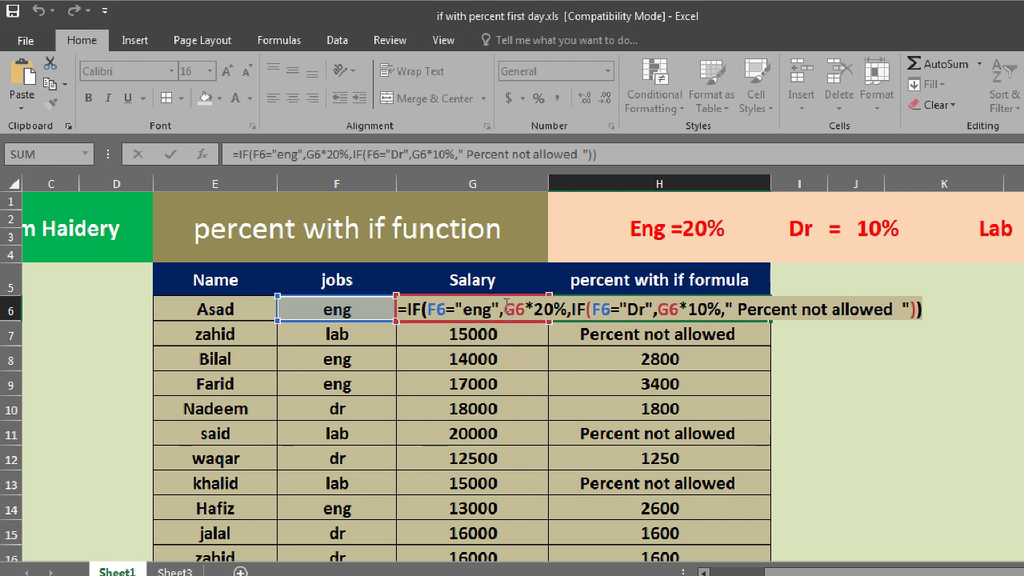
click(509, 309)
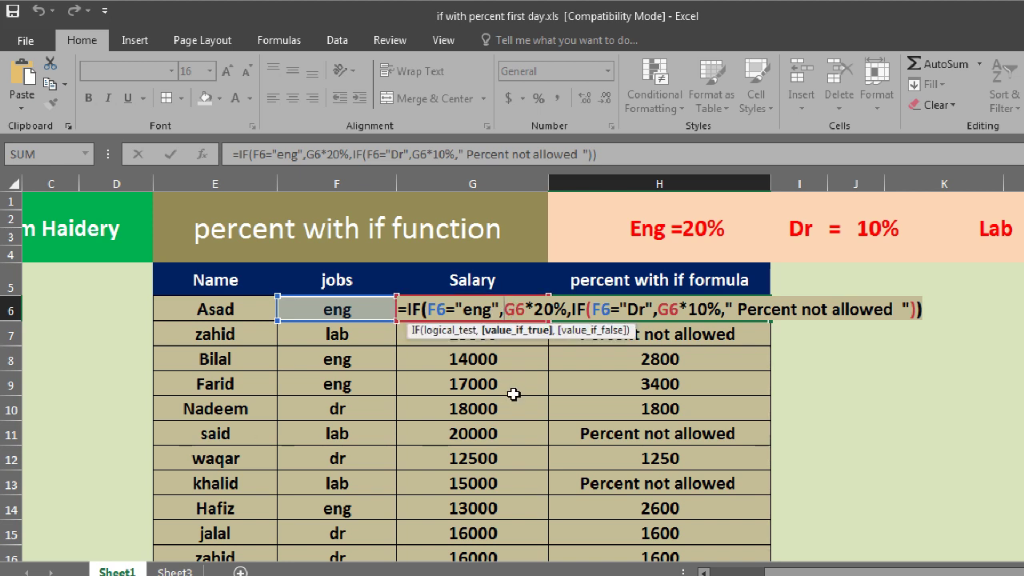
text(g6)
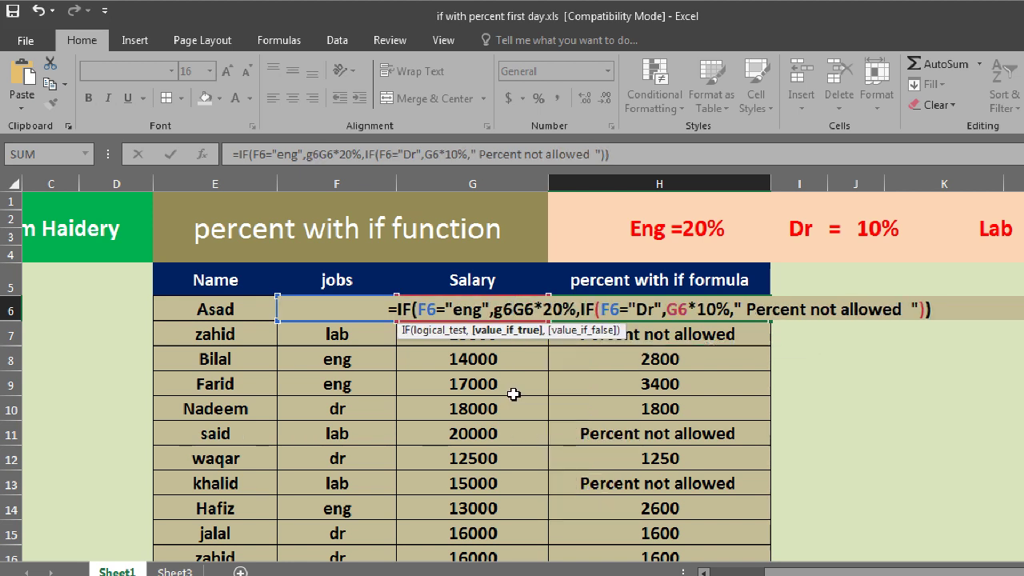
text(+)
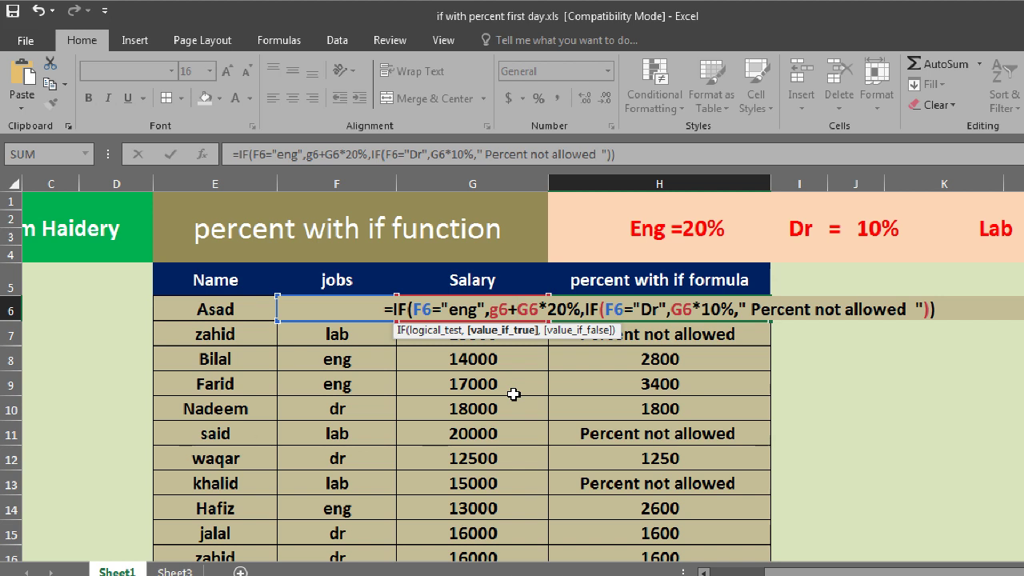
key(BackSpace)
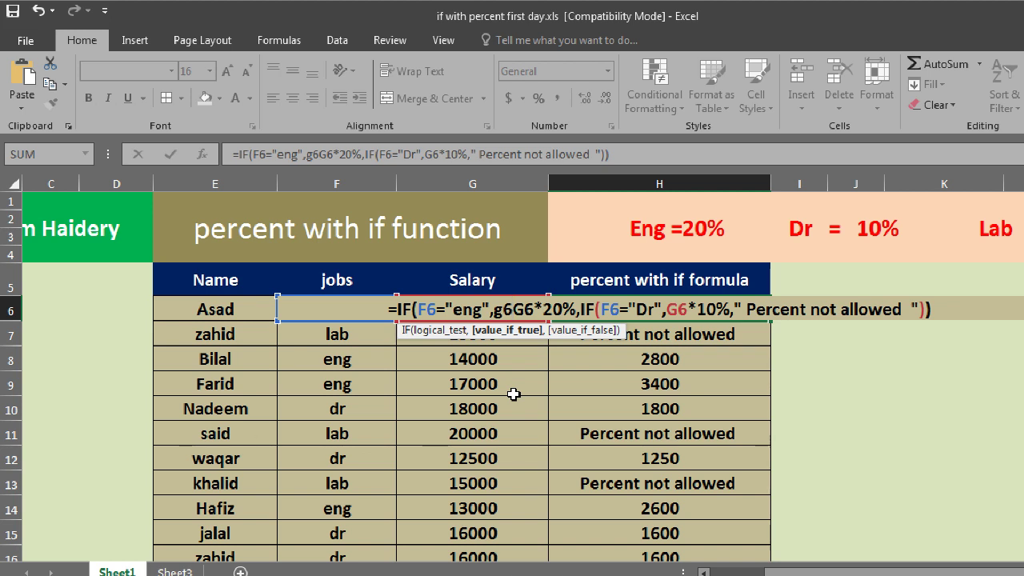
text(+)
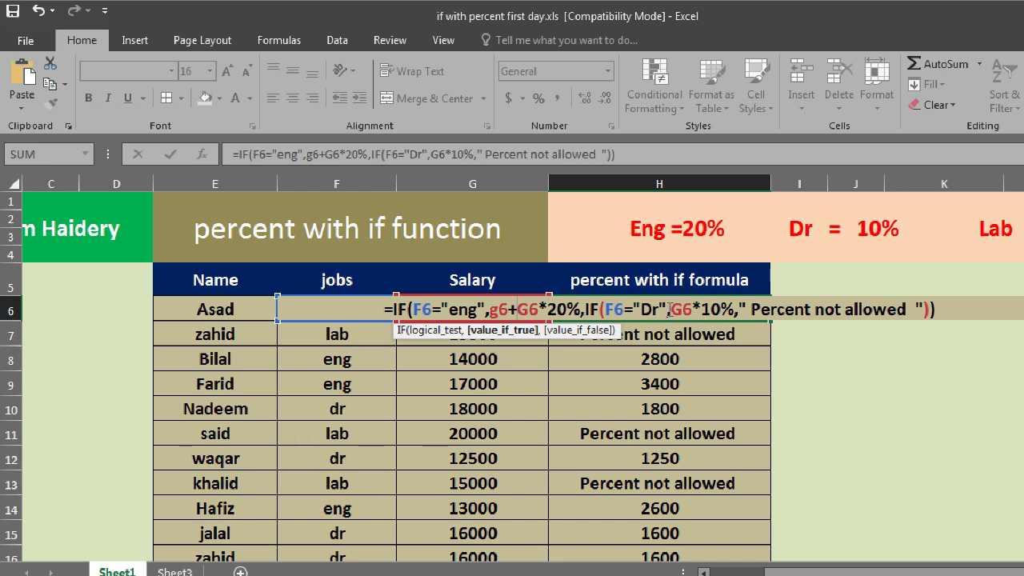
click(668, 309)
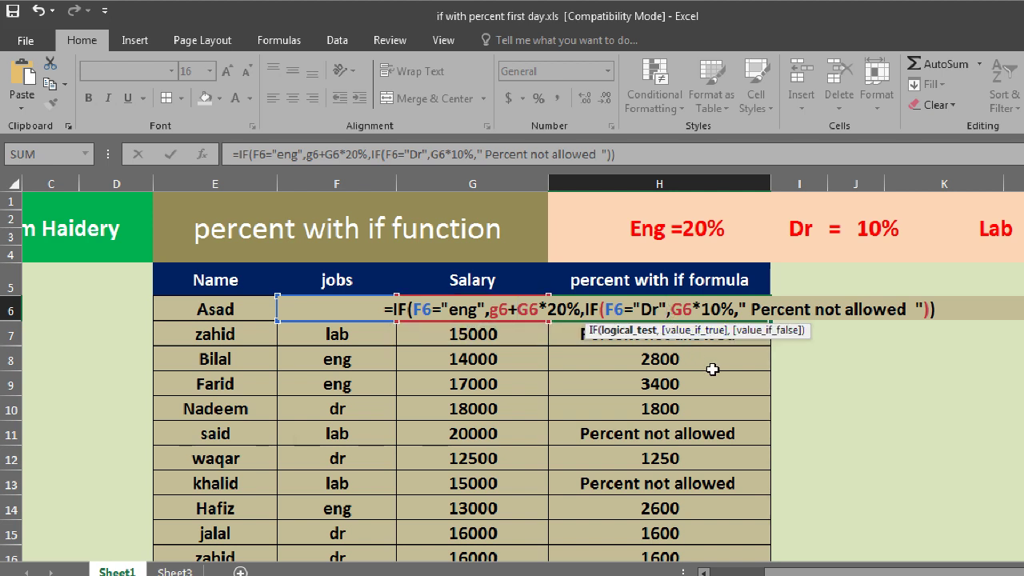
key(Right)
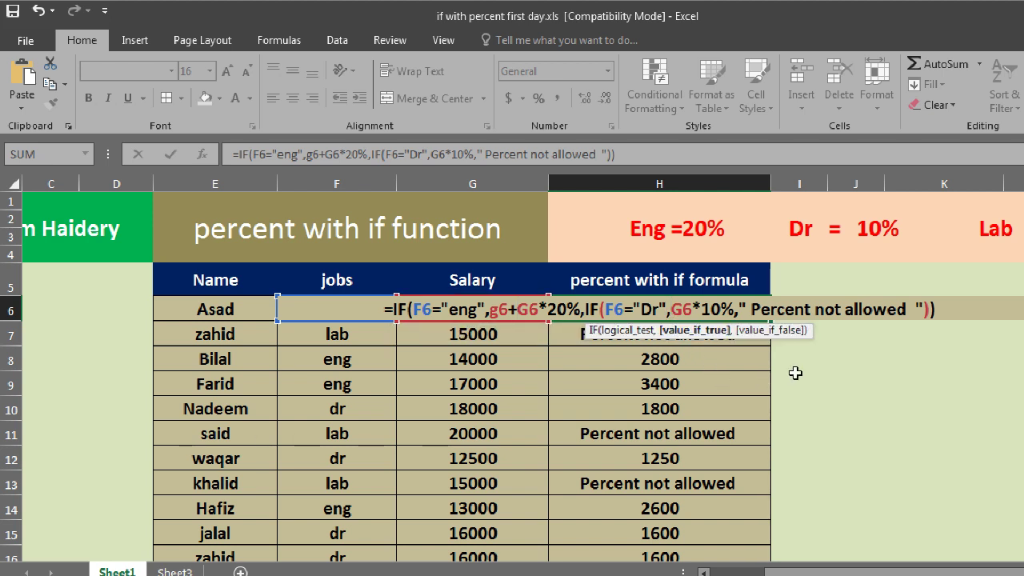
text(g)
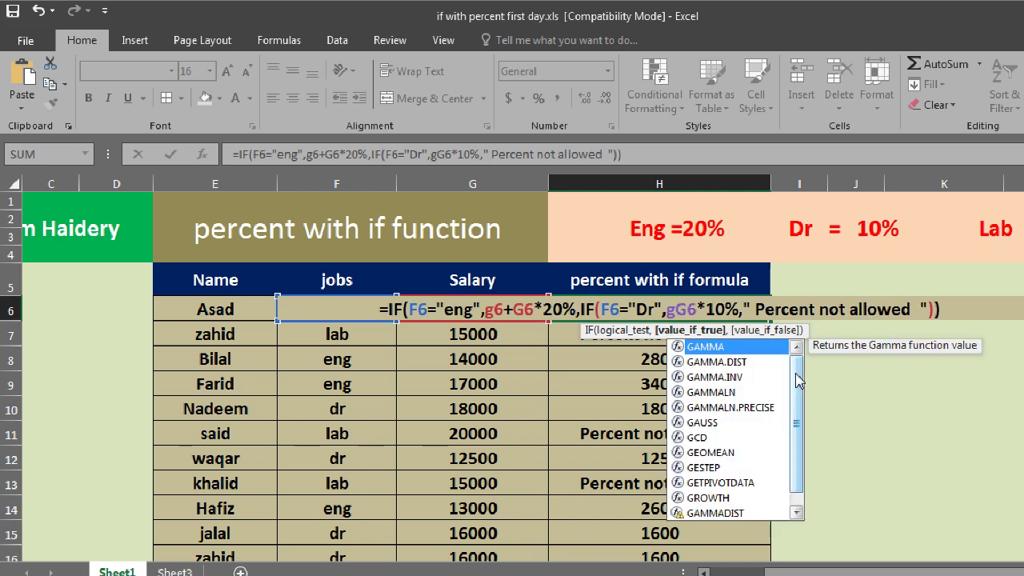
text(6)
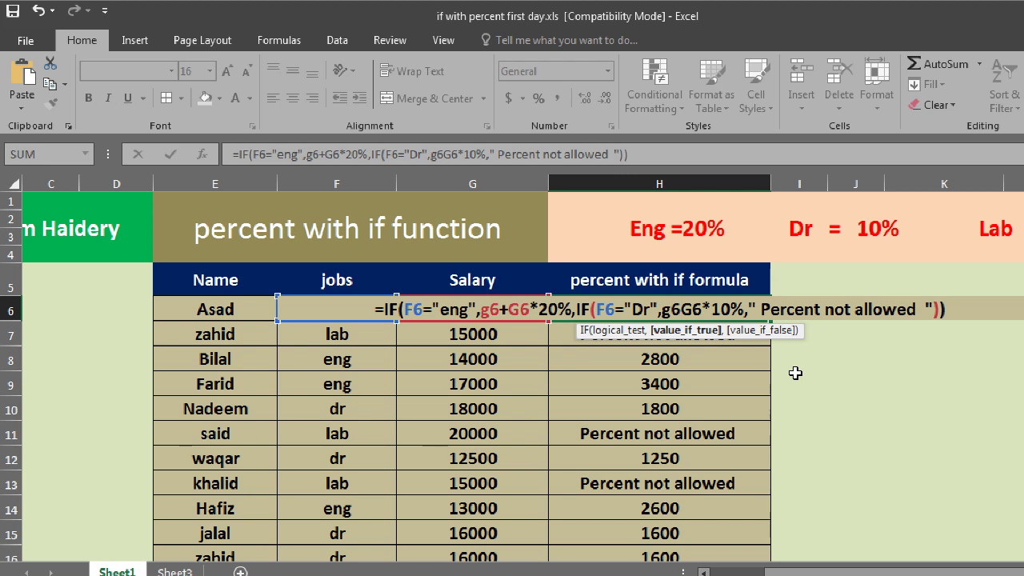
text(+)
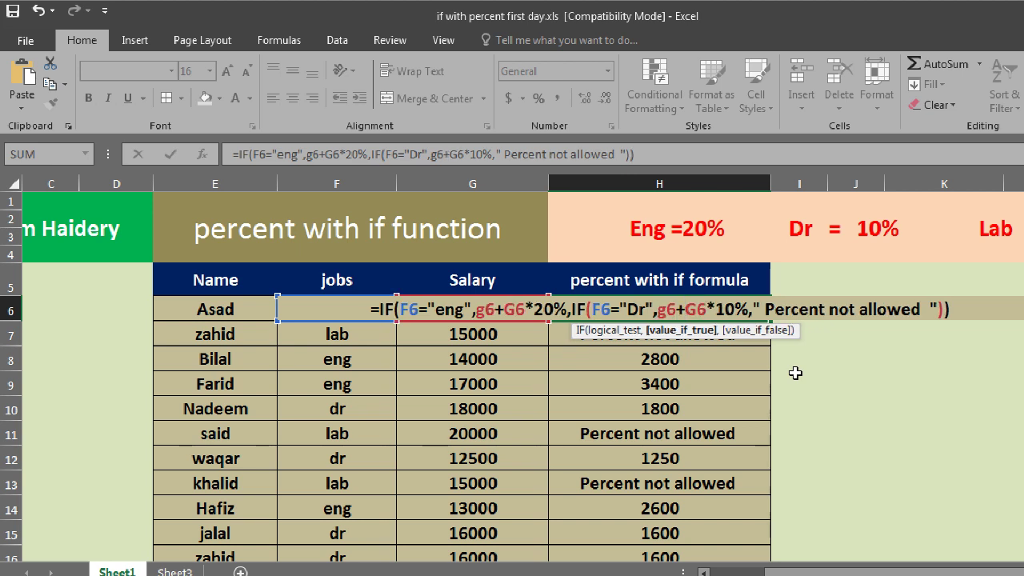
key(Return)
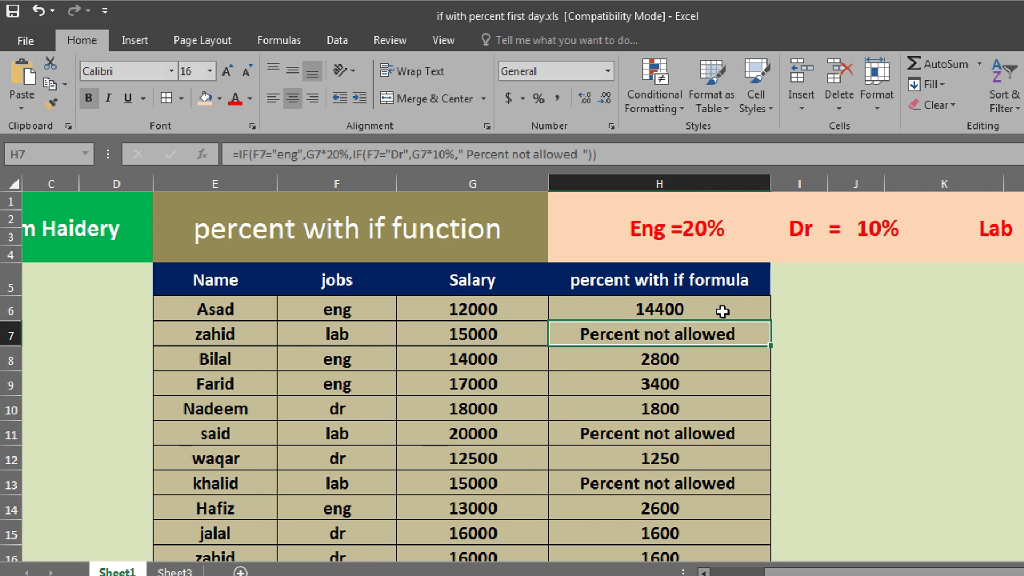
click(722, 311)
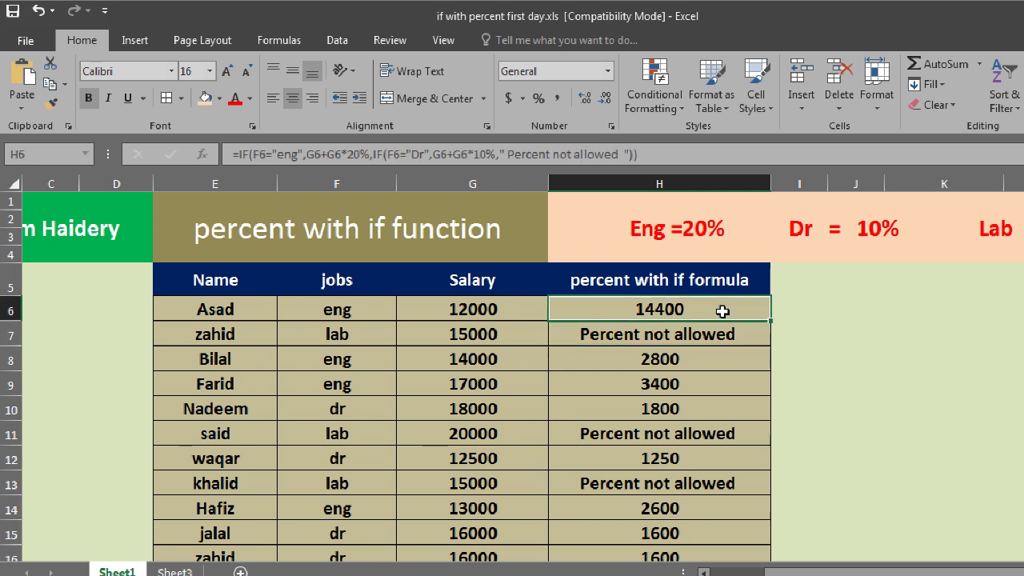
Fill the salary-plus-bonus formula down to H16 and check the results in H8 and H10
double_click(770, 321)
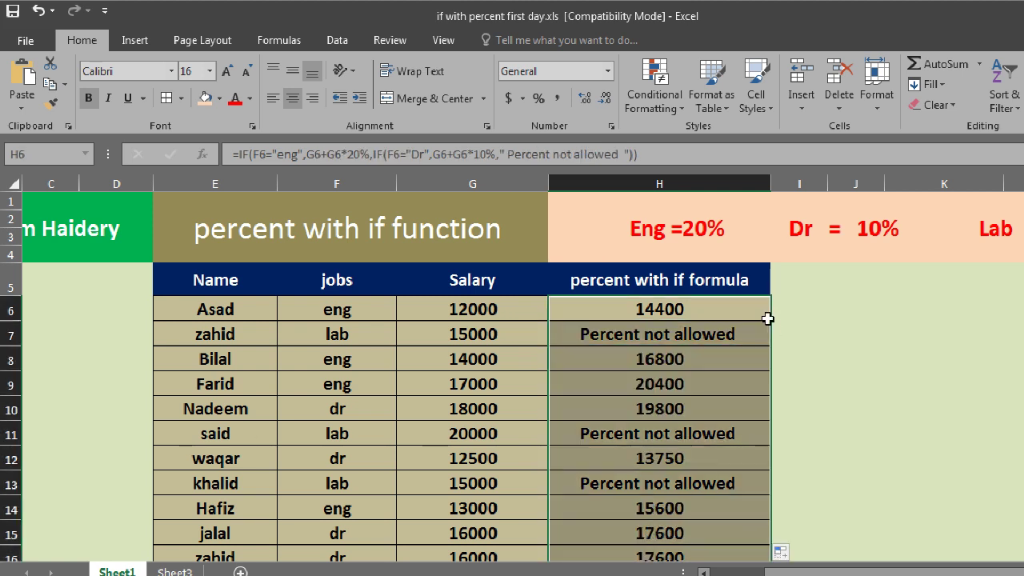
scroll(654, 331, down, 1)
click(655, 359)
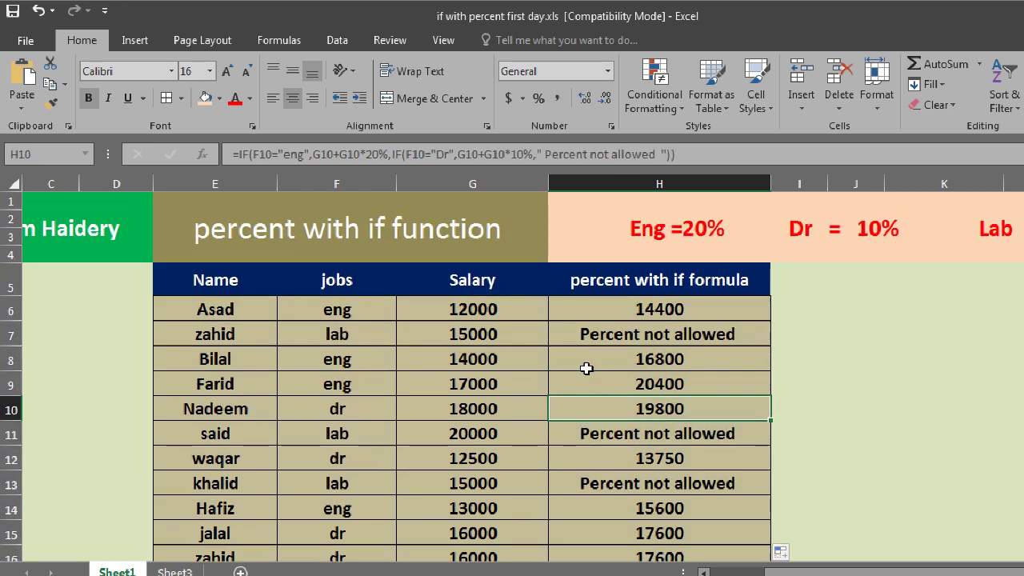
click(587, 366)
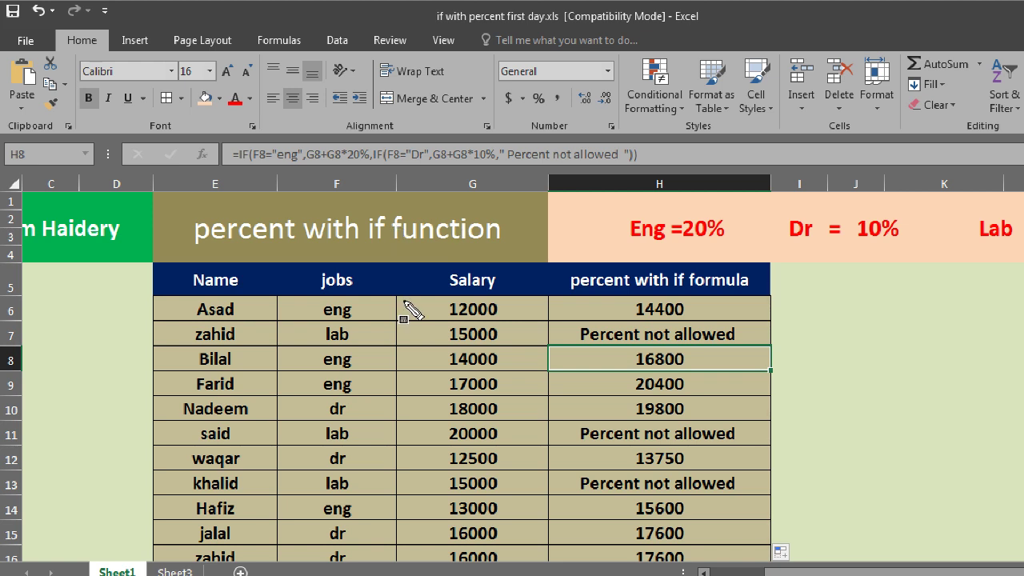
Drag across the table, cancel, and scroll the sheet back to the leftmost columns
mouse_move(98, 399)
mouse_down()
mouse_move(216, 346)
mouse_move(385, 242)
mouse_up()
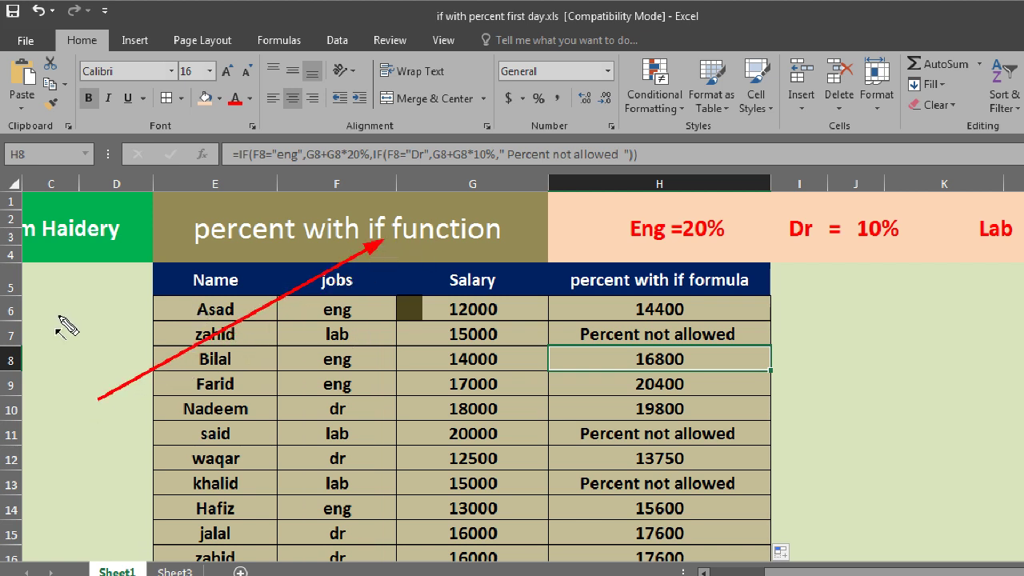
drag(60, 314, 240, 227)
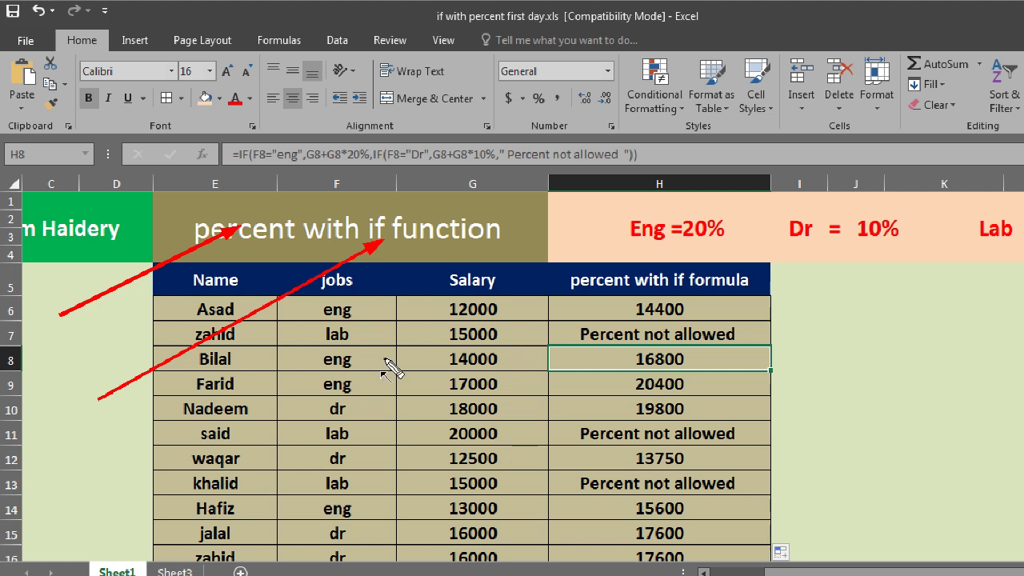
key(Escape)
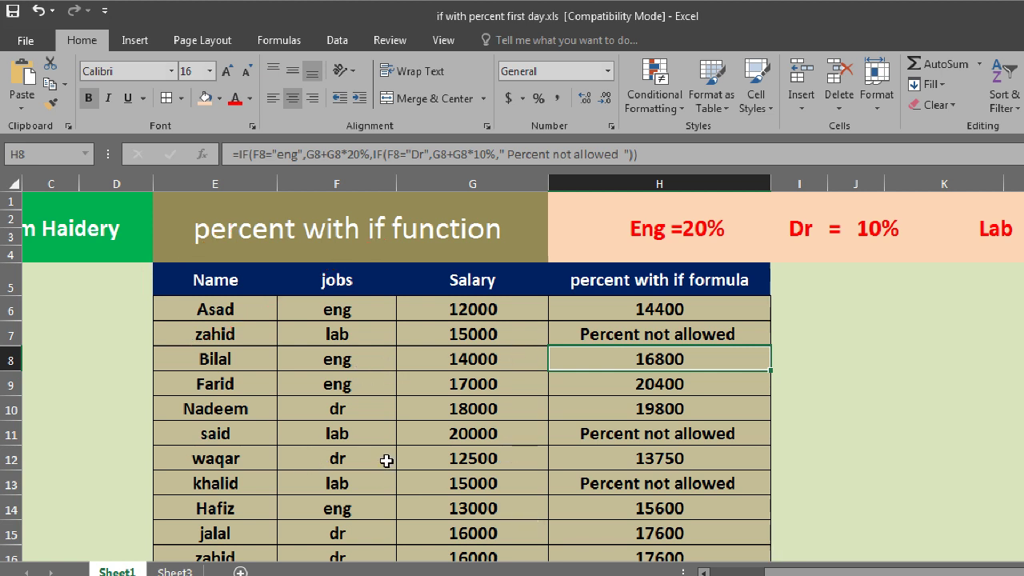
click(704, 571)
click(704, 571)
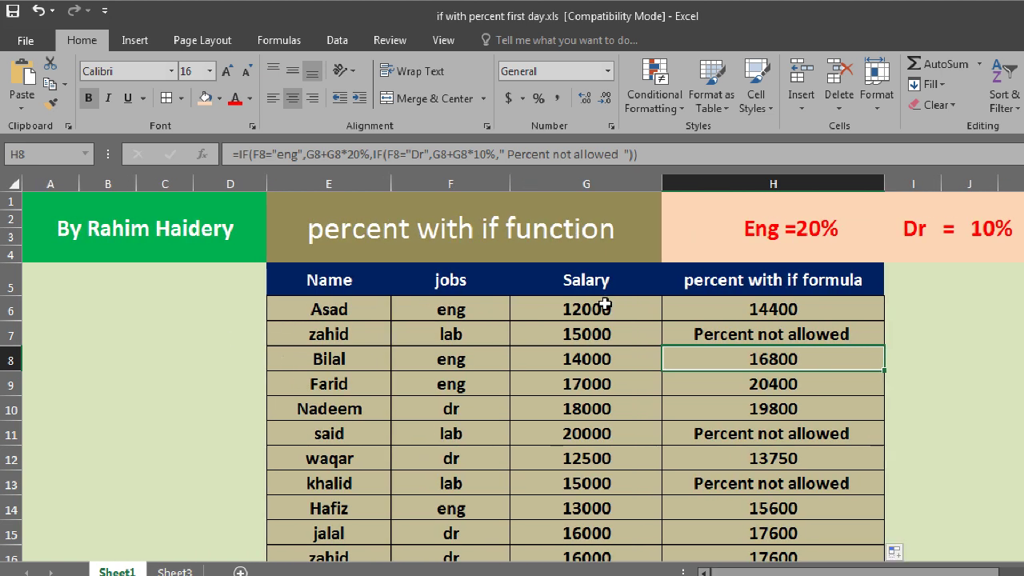
click(781, 309)
click(912, 296)
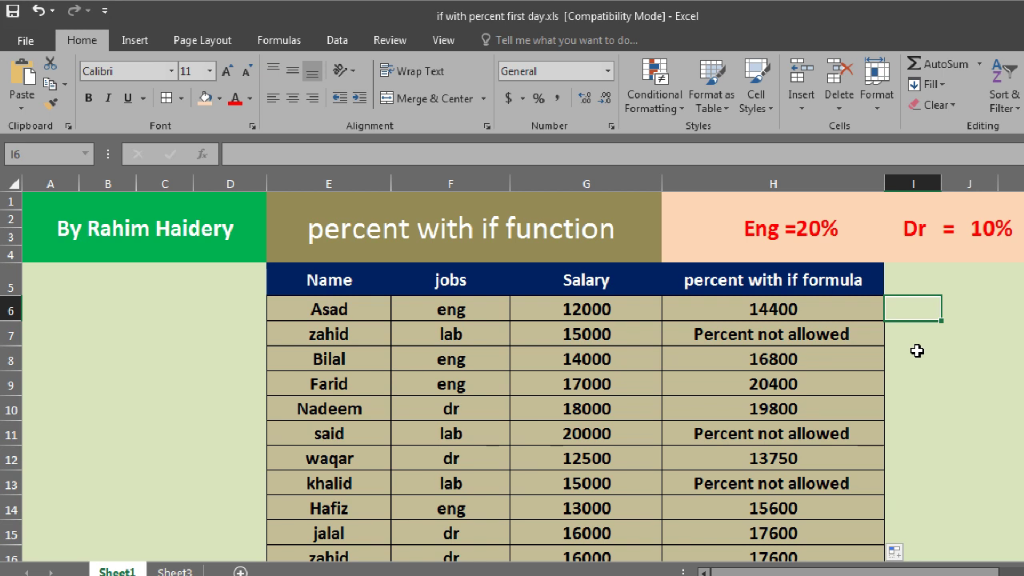
text(=)
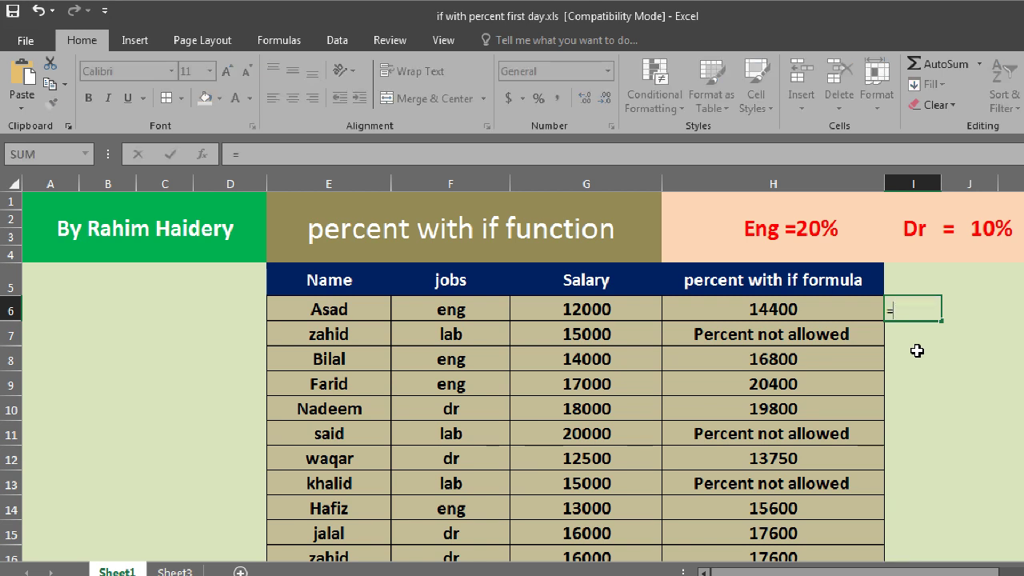
text(if)
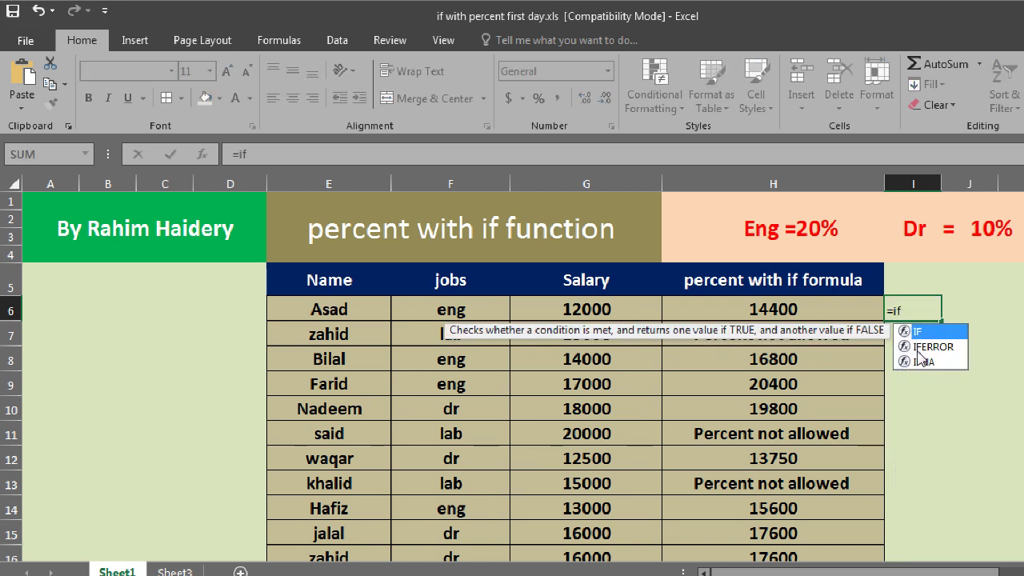
key(Tab)
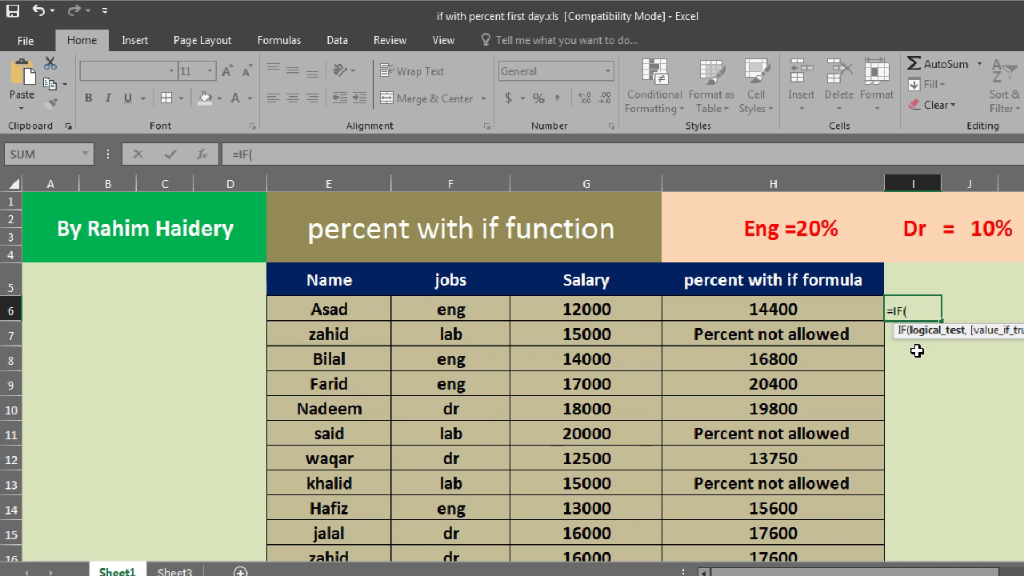
key(ctrl+a)
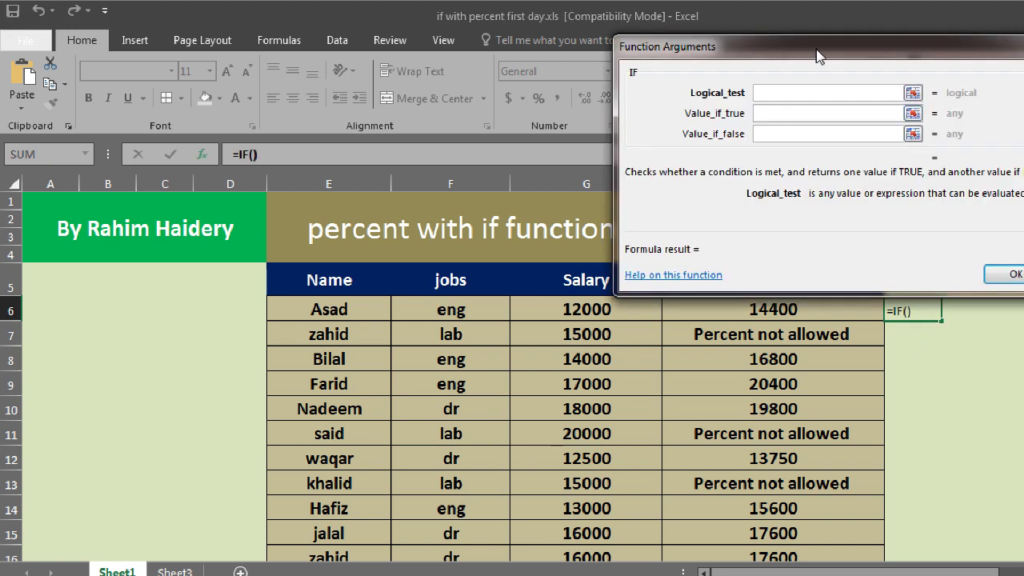
drag(818, 56, 451, 80)
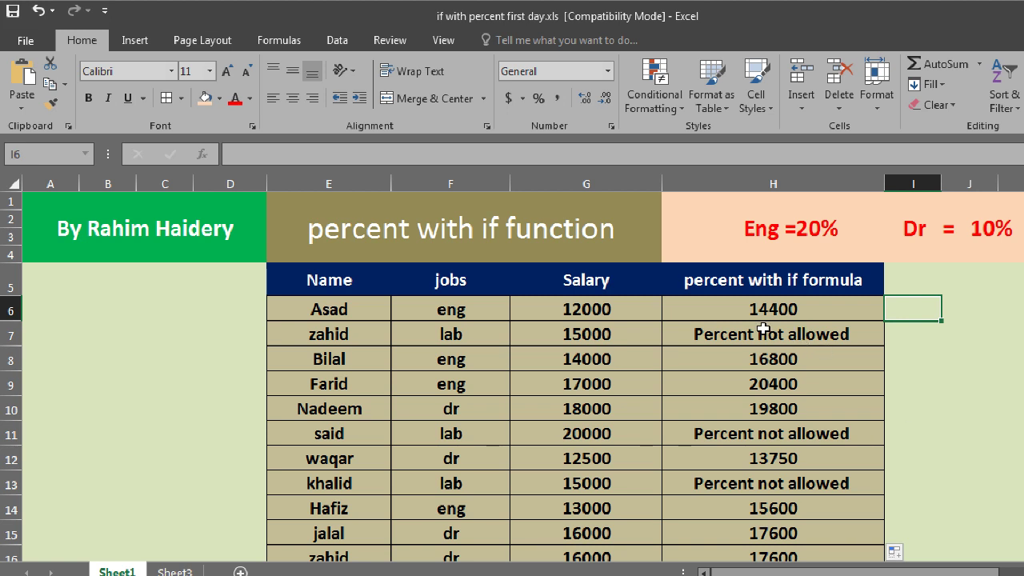
click(751, 315)
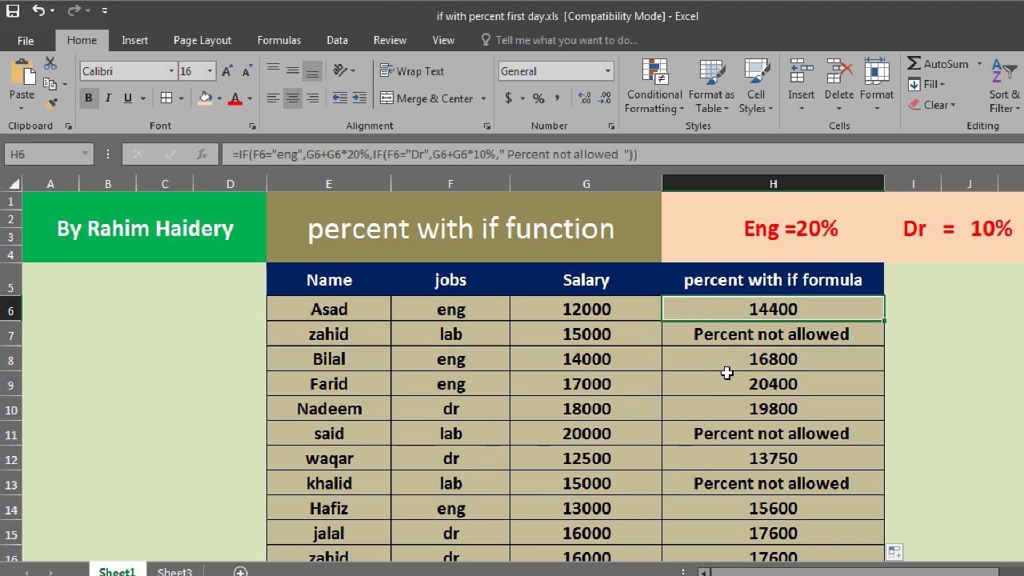
click(726, 373)
key(Up)
key(Up)
key(Up)
drag(740, 308, 765, 530)
click(703, 373)
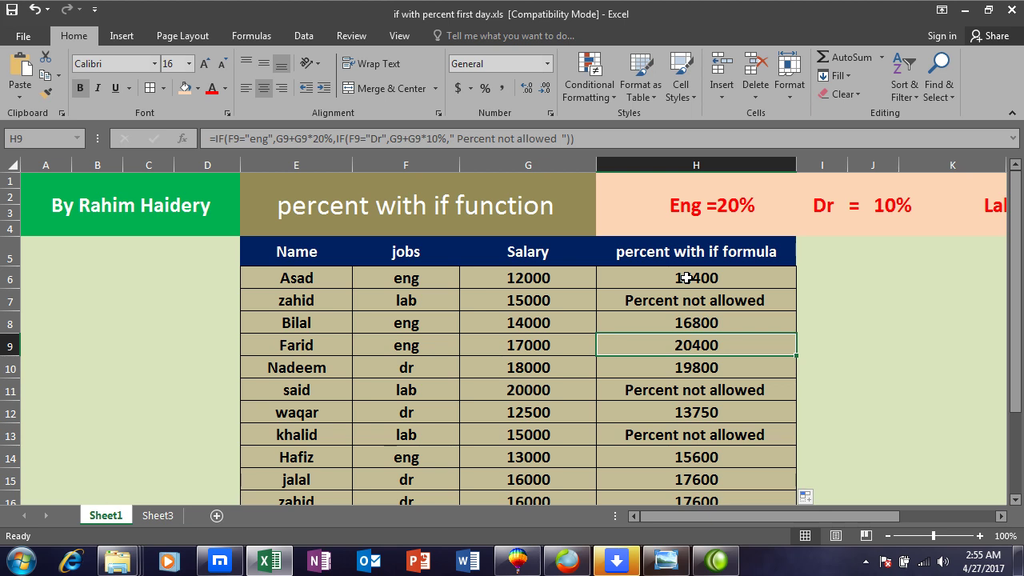
Save the workbook in .xls format, continuing past the Compatibility Checker warning
key(ctrl+s)
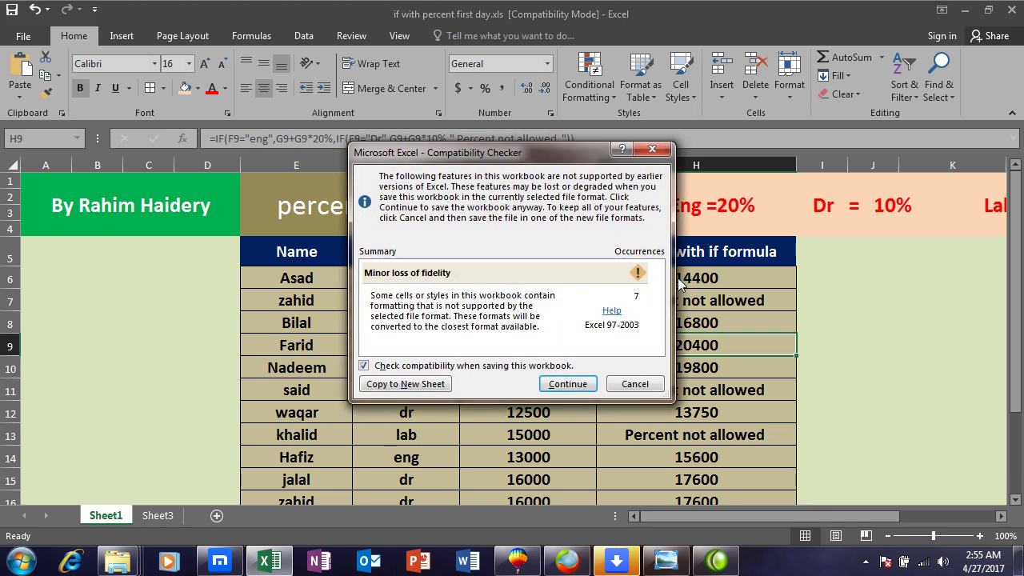
click(570, 386)
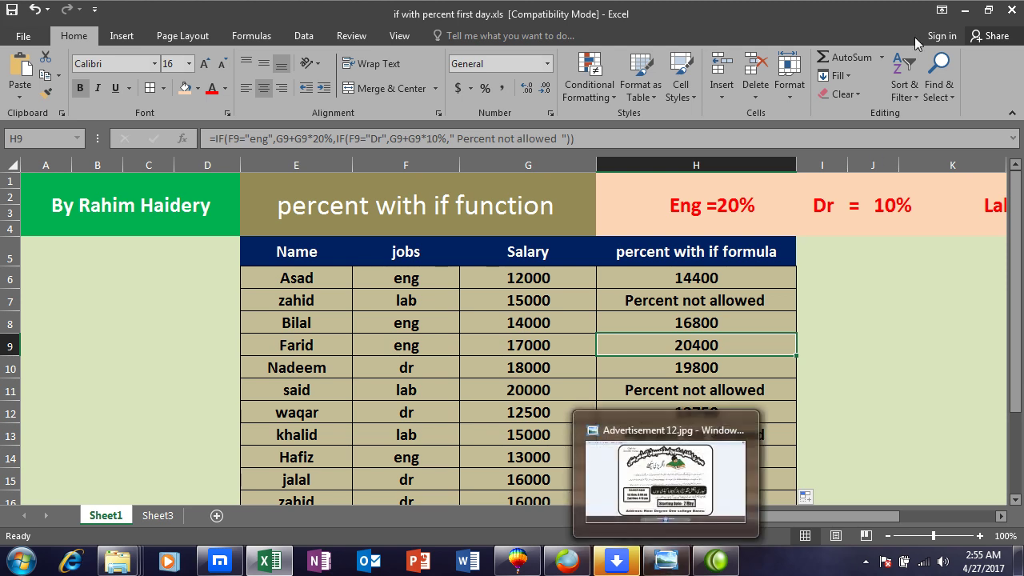
Minimize Excel, close the photo viewer, and launch the Presentation 1.ppsx slideshow from the desktop
click(966, 16)
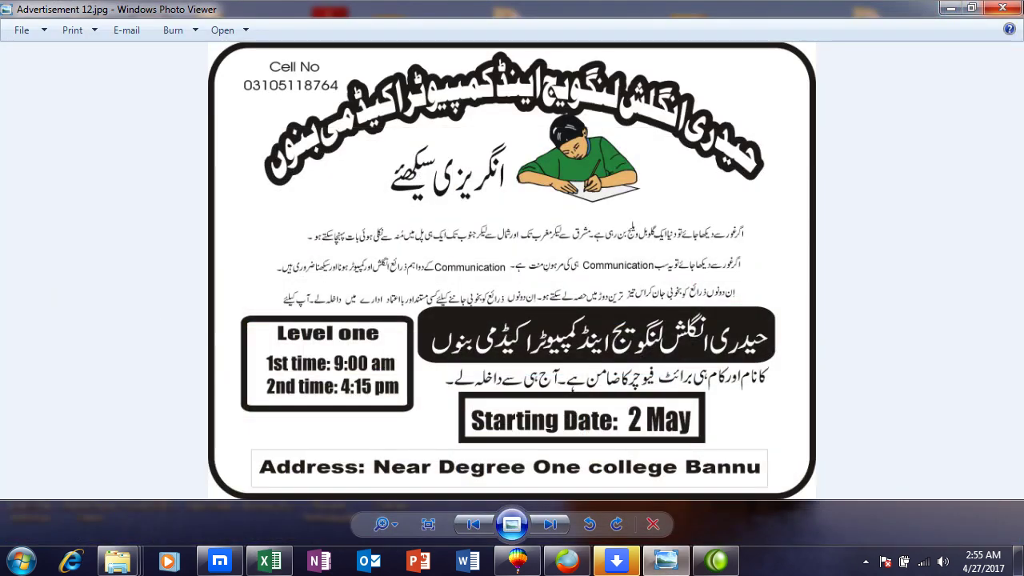
click(1019, 10)
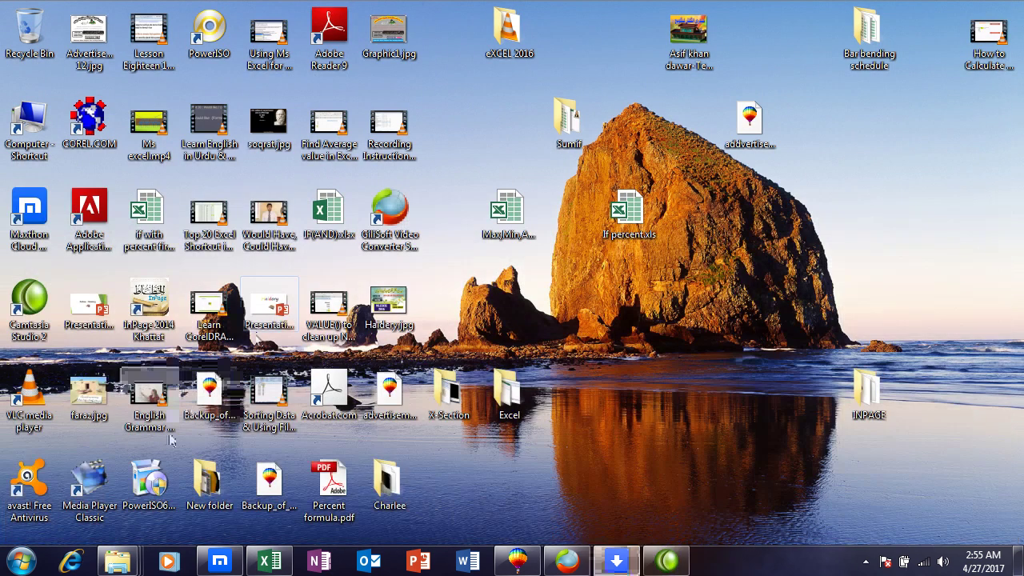
click(93, 312)
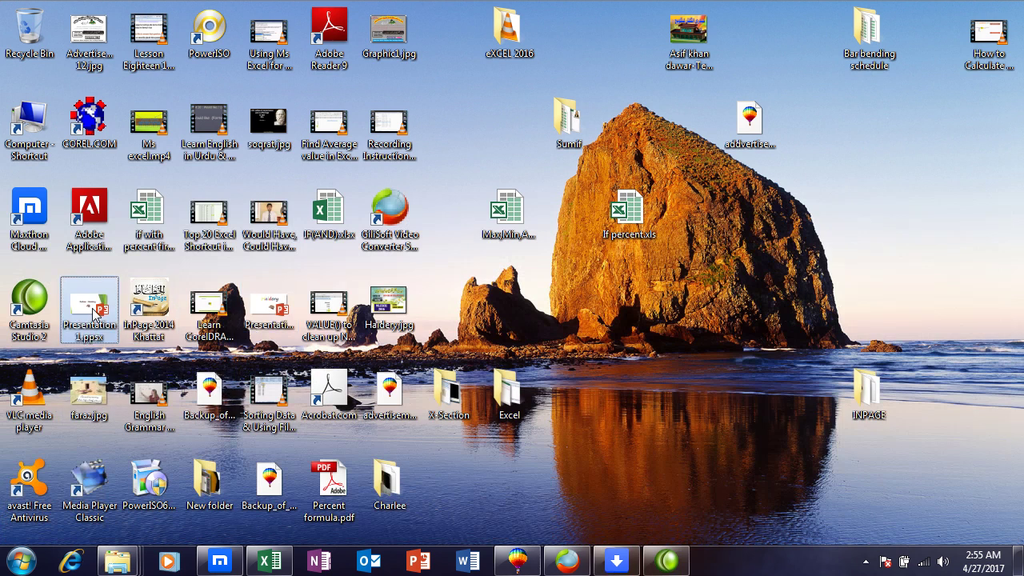
double_click(94, 313)
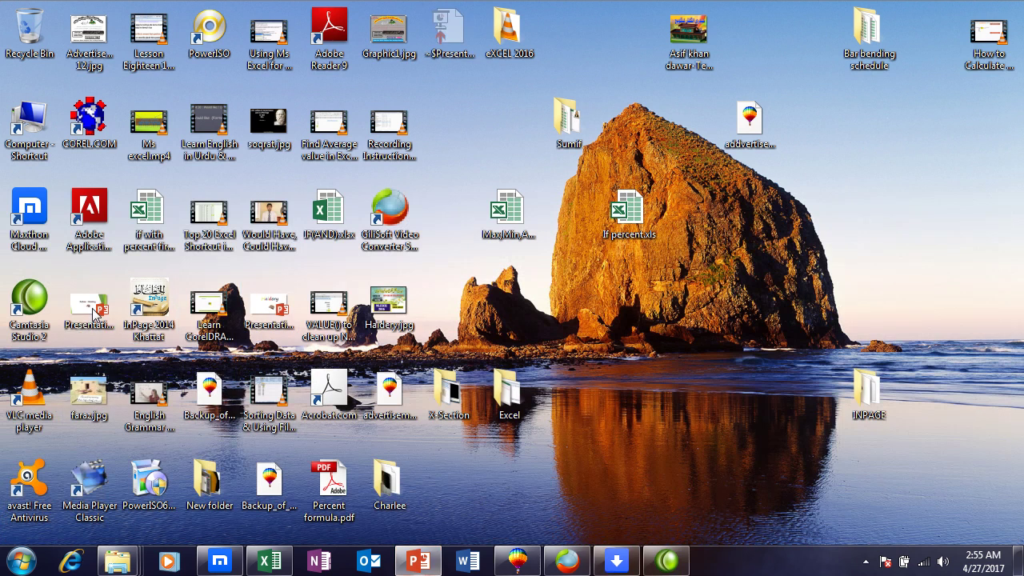